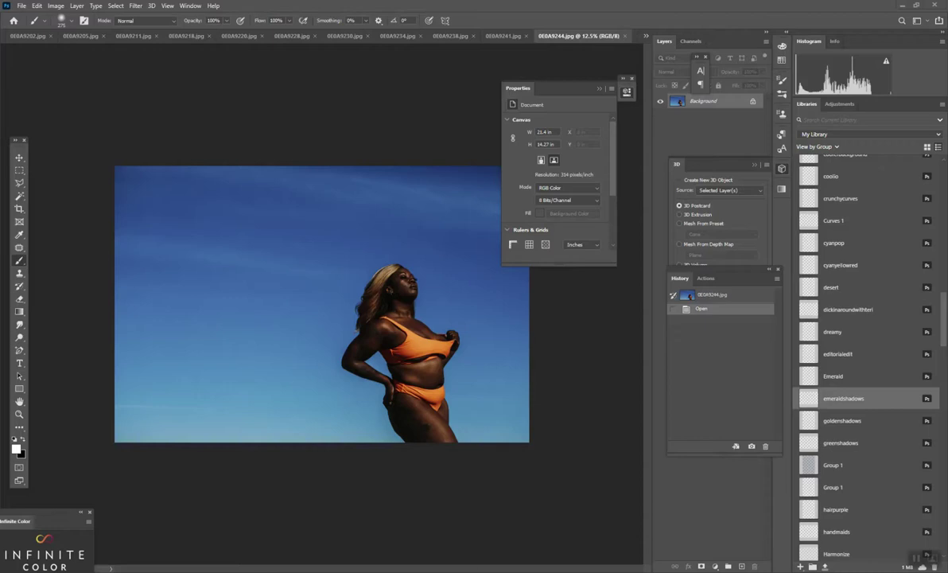
Step: Run the frequency separation action on the 0E0A9244.jpg photo, expand the resulting group and select its Low Frequency layer
{"action": "key", "text": "z"}
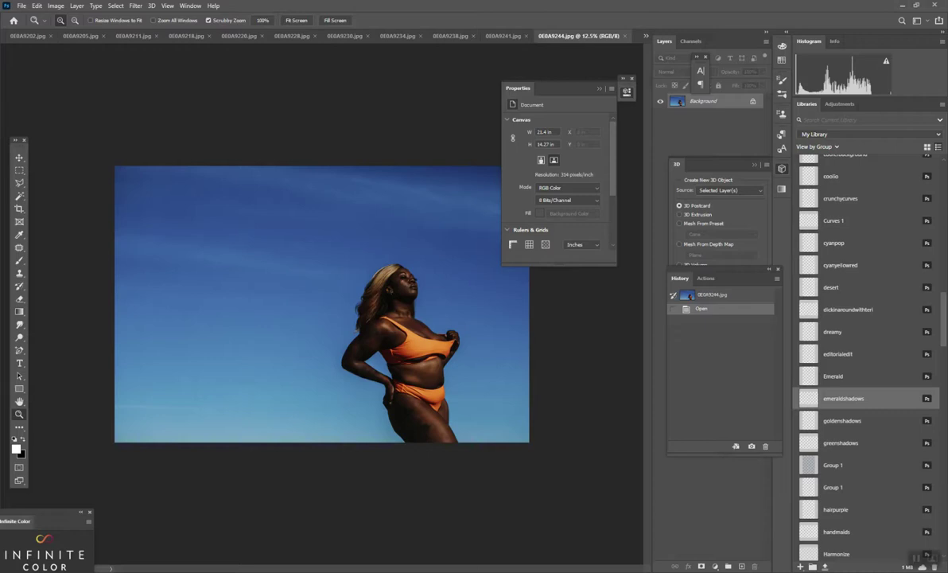
{"action": "left_click_drag", "start_coordinate": [410, 362], "coordinate": [458, 362]}
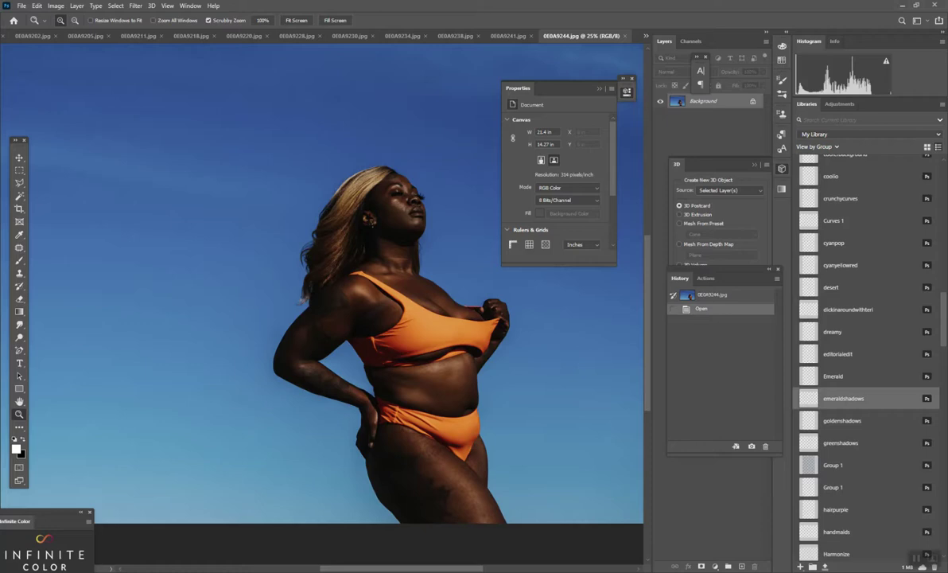
{"action": "key", "text": "F2"}
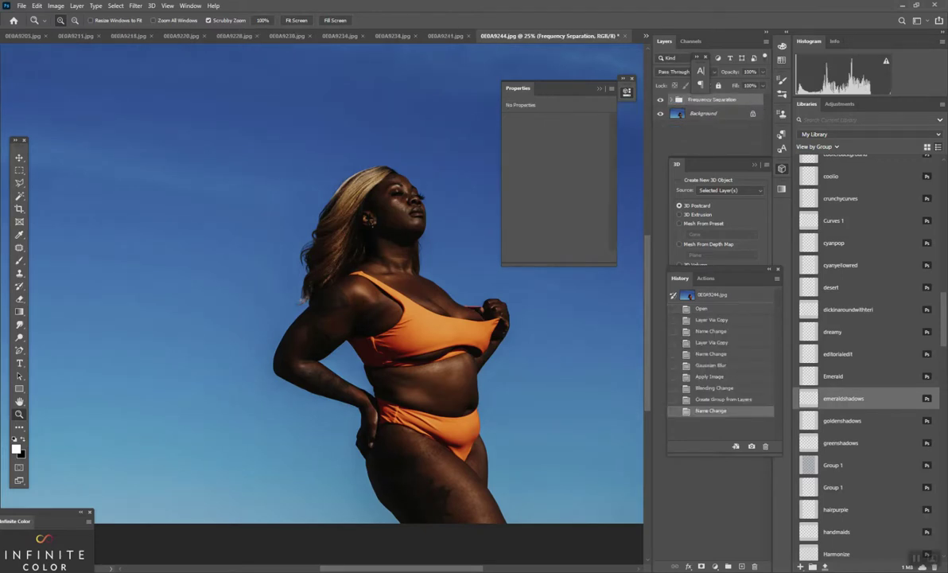
{"action": "left_click", "coordinate": [672, 100]}
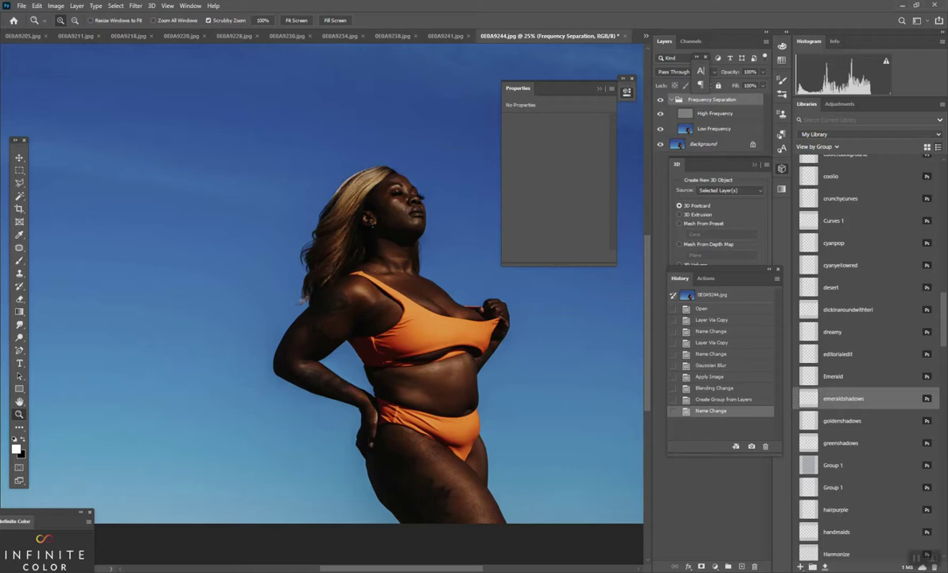
{"action": "left_click", "coordinate": [714, 129]}
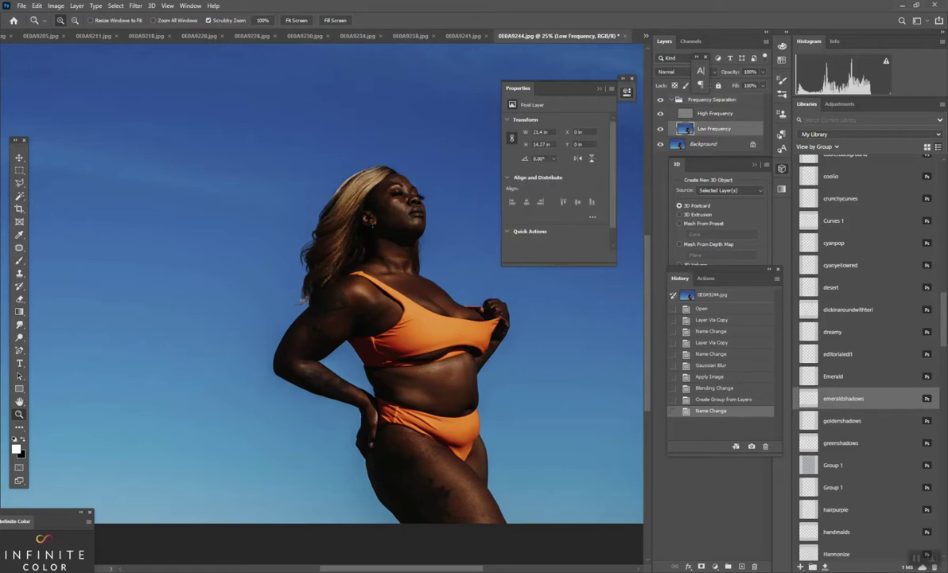
Step: Compare the photo with the High Frequency layer and the Low Frequency layer hidden in turn
{"action": "left_click", "coordinate": [661, 113]}
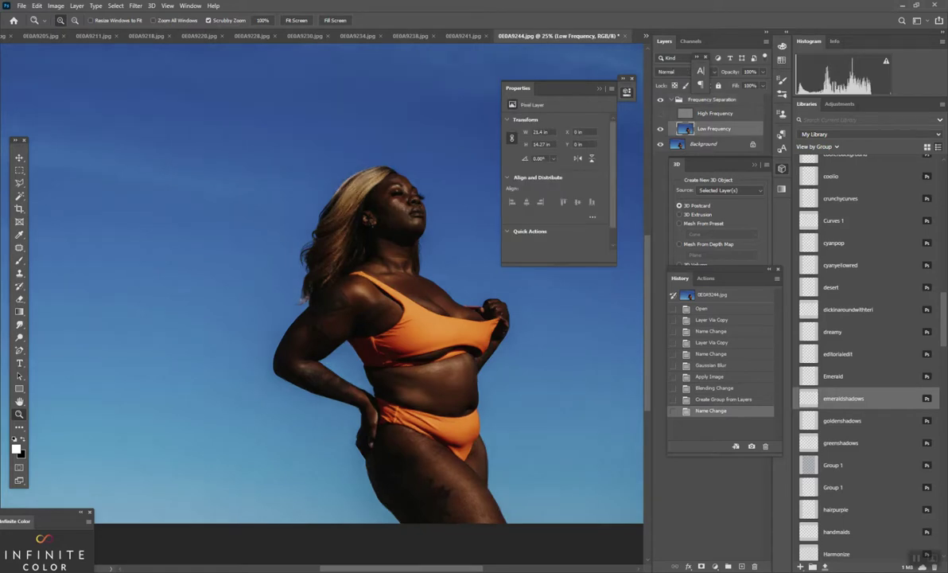
{"action": "left_click", "coordinate": [660, 113]}
{"action": "left_click", "coordinate": [660, 129]}
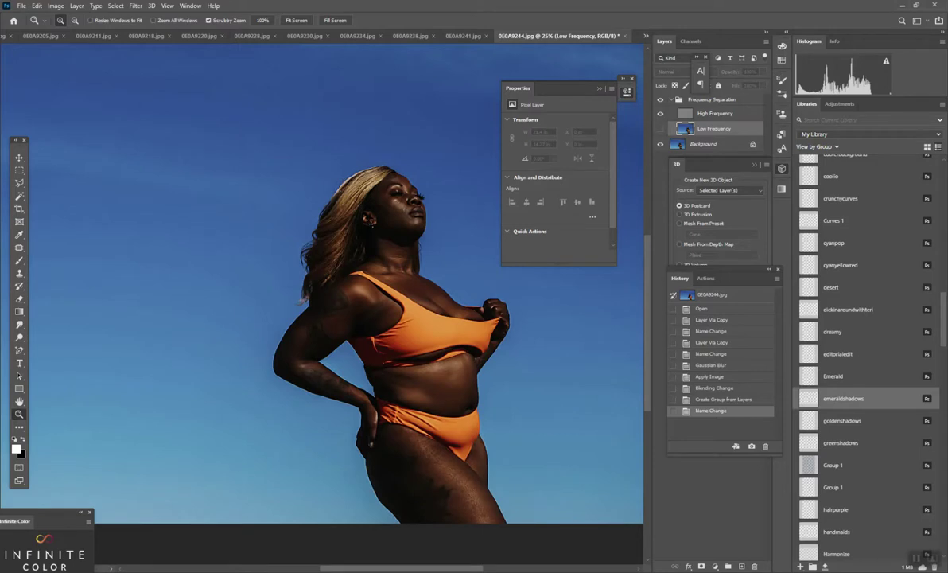
{"action": "left_click", "coordinate": [660, 128]}
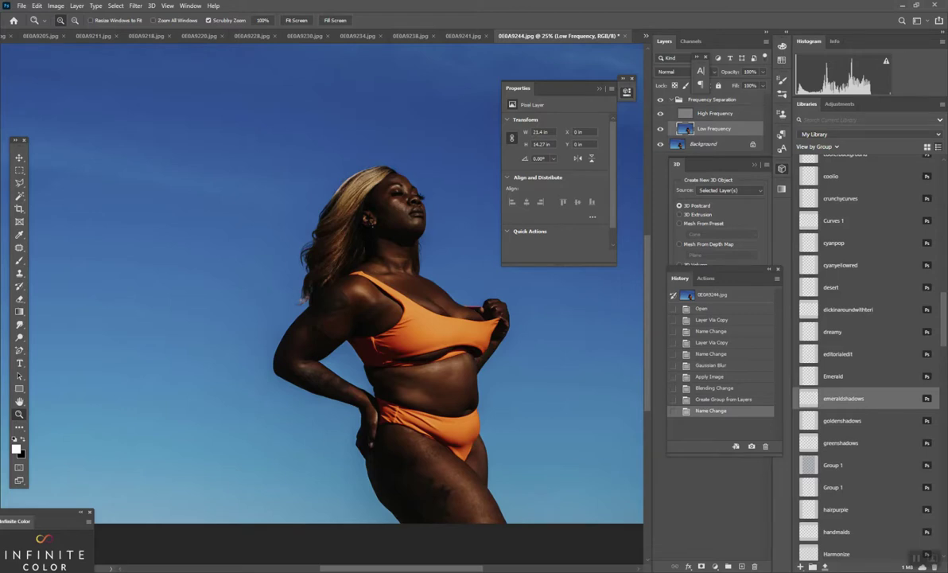
Step: On the Low Frequency layer, smooth the uneven tones across the lower front of the model's thigh with the Patch tool
{"action": "key", "text": "ctrl+plus"}
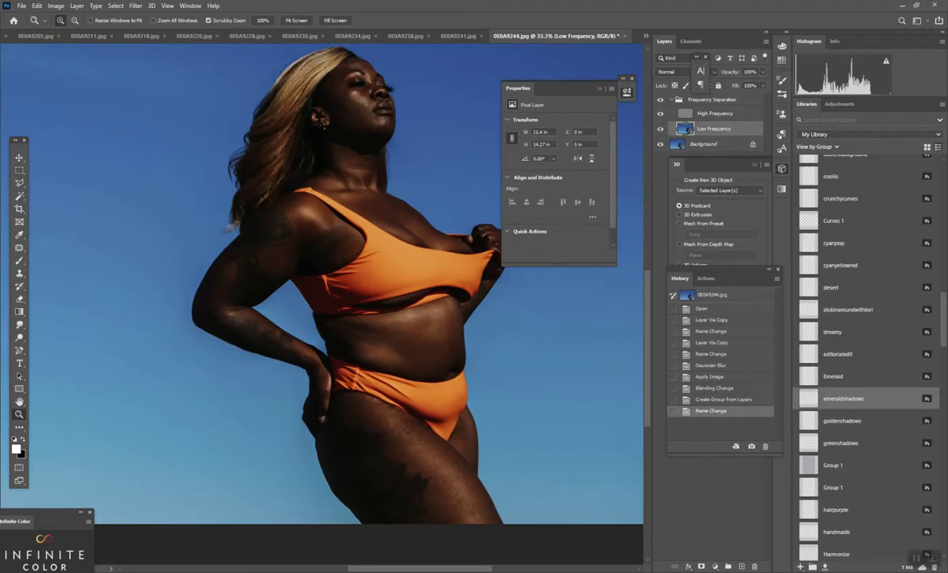
{"action": "left_click", "coordinate": [712, 100]}
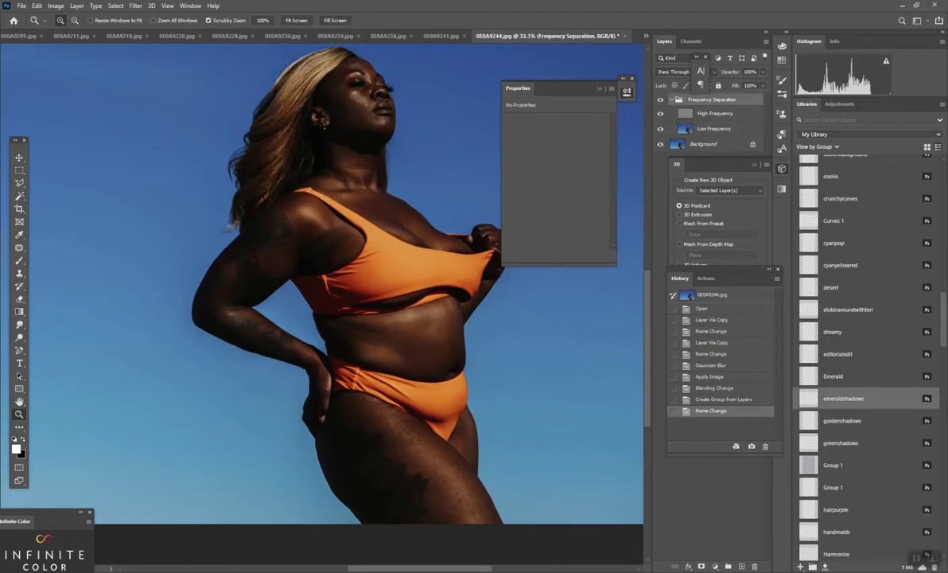
{"action": "left_click", "coordinate": [715, 129]}
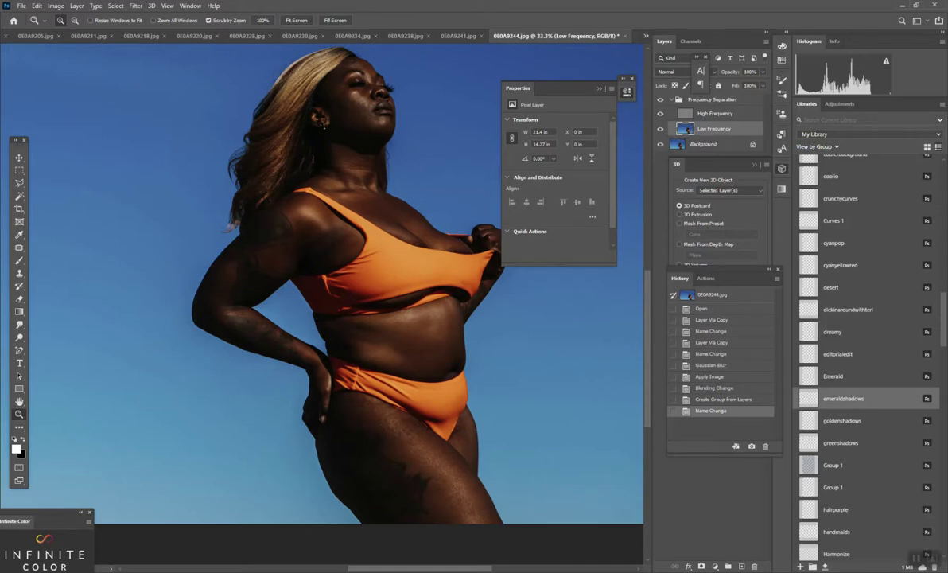
{"action": "left_click", "coordinate": [19, 248]}
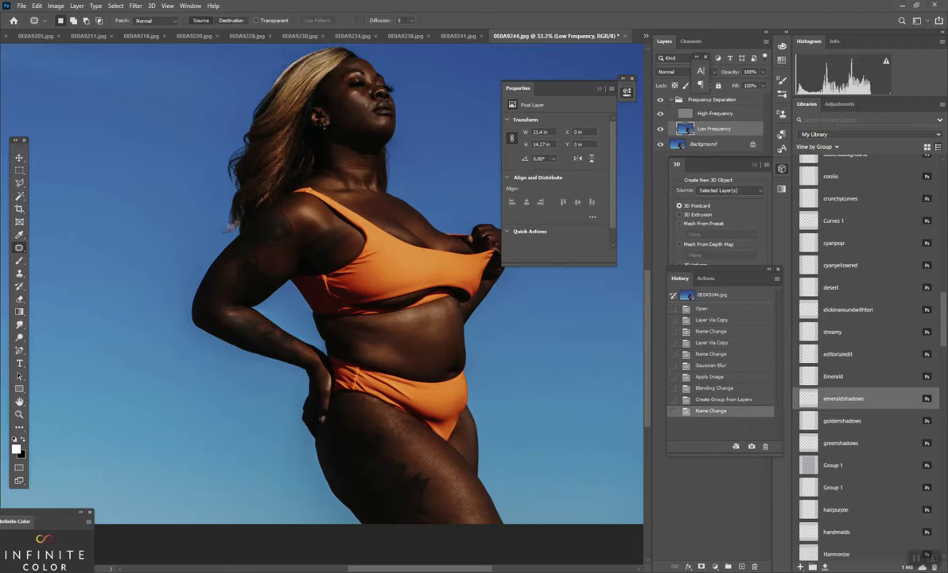
{"action": "left_click_drag", "start_coordinate": [426, 458], "coordinate": [457, 495]}
{"action": "key", "text": "ctrl+d"}
{"action": "left_click_drag", "start_coordinate": [424, 451], "coordinate": [422, 452]}
{"action": "mouse_move", "coordinate": [424, 461]}
{"action": "left_mouse_down"}
{"action": "mouse_move", "coordinate": [459, 494]}
{"action": "mouse_move", "coordinate": [451, 478]}
{"action": "mouse_move", "coordinate": [465, 516]}
{"action": "mouse_move", "coordinate": [457, 505]}
{"action": "left_mouse_up"}
{"action": "key", "text": "ctrl+d"}
{"action": "mouse_move", "coordinate": [461, 511]}
{"action": "left_mouse_down"}
{"action": "mouse_move", "coordinate": [449, 493]}
{"action": "mouse_move", "coordinate": [467, 517]}
{"action": "mouse_move", "coordinate": [454, 507]}
{"action": "left_mouse_up"}
{"action": "key", "text": "ctrl+d"}
{"action": "key", "text": "ctrl+d"}
{"action": "left_click_drag", "start_coordinate": [459, 513], "coordinate": [443, 484]}
{"action": "key", "text": "ctrl+d"}
{"action": "left_click_drag", "start_coordinate": [452, 496], "coordinate": [441, 469]}
{"action": "key", "text": "ctrl+d"}
{"action": "left_click_drag", "start_coordinate": [451, 484], "coordinate": [439, 470]}
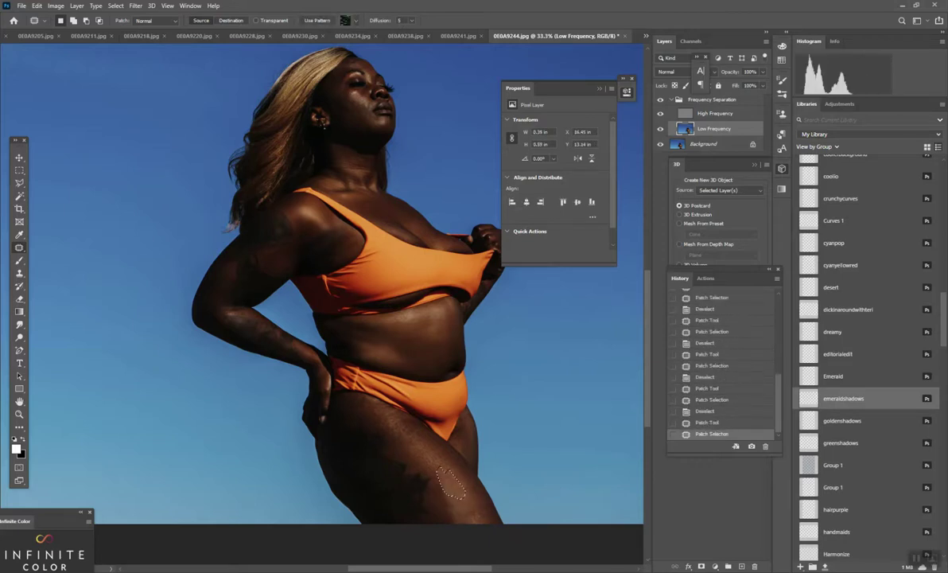
{"action": "key", "text": "ctrl+d"}
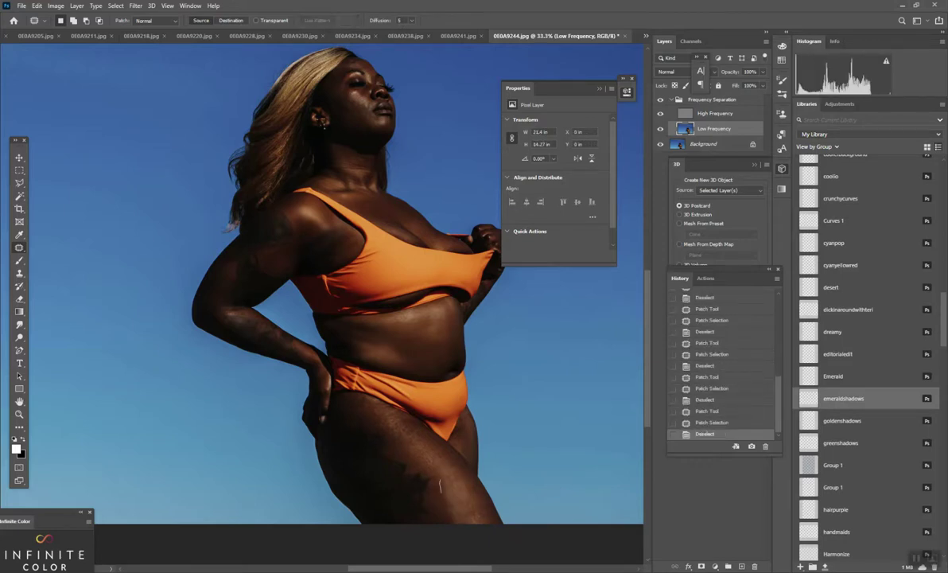
Step: Patch the tonal transitions at the bottom of the thigh and along its front edge against the sky
{"action": "left_click_drag", "start_coordinate": [463, 524], "coordinate": [448, 492]}
{"action": "left_click_drag", "start_coordinate": [457, 508], "coordinate": [442, 473]}
{"action": "key", "text": "ctrl+d"}
{"action": "mouse_move", "coordinate": [447, 492]}
{"action": "left_mouse_down"}
{"action": "mouse_move", "coordinate": [434, 472]}
{"action": "mouse_move", "coordinate": [451, 512]}
{"action": "mouse_move", "coordinate": [436, 487]}
{"action": "left_mouse_up"}
{"action": "key", "text": "ctrl+d"}
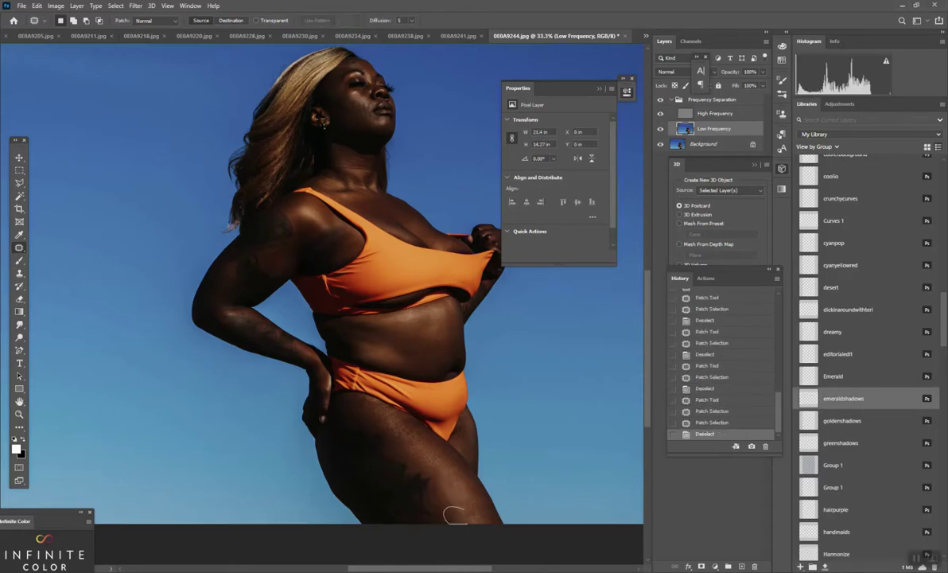
{"action": "key", "text": "ctrl+d"}
{"action": "left_click_drag", "start_coordinate": [477, 520], "coordinate": [464, 520]}
{"action": "mouse_move", "coordinate": [469, 513]}
{"action": "left_mouse_down"}
{"action": "mouse_move", "coordinate": [442, 475]}
{"action": "mouse_move", "coordinate": [475, 504]}
{"action": "mouse_move", "coordinate": [447, 464]}
{"action": "mouse_move", "coordinate": [478, 501]}
{"action": "mouse_move", "coordinate": [457, 469]}
{"action": "left_mouse_up"}
{"action": "key", "text": "ctrl+d"}
{"action": "key", "text": "ctrl+d"}
{"action": "key", "text": "ctrl+d"}
{"action": "left_click_drag", "start_coordinate": [468, 486], "coordinate": [447, 457]}
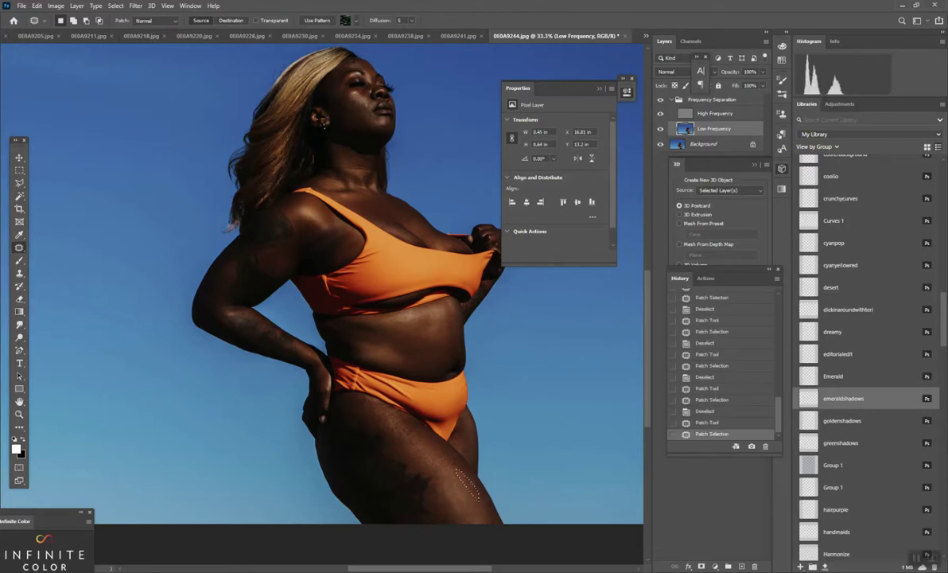
{"action": "key", "text": "ctrl+d"}
{"action": "mouse_move", "coordinate": [475, 488]}
{"action": "left_mouse_down"}
{"action": "mouse_move", "coordinate": [488, 519]}
{"action": "mouse_move", "coordinate": [457, 477]}
{"action": "left_mouse_up"}
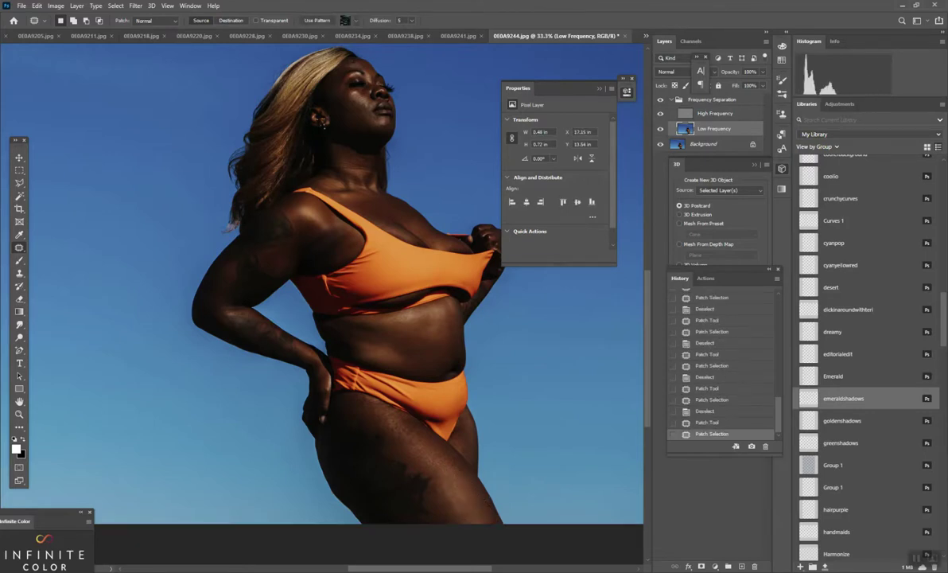
{"action": "key", "text": "ctrl+d"}
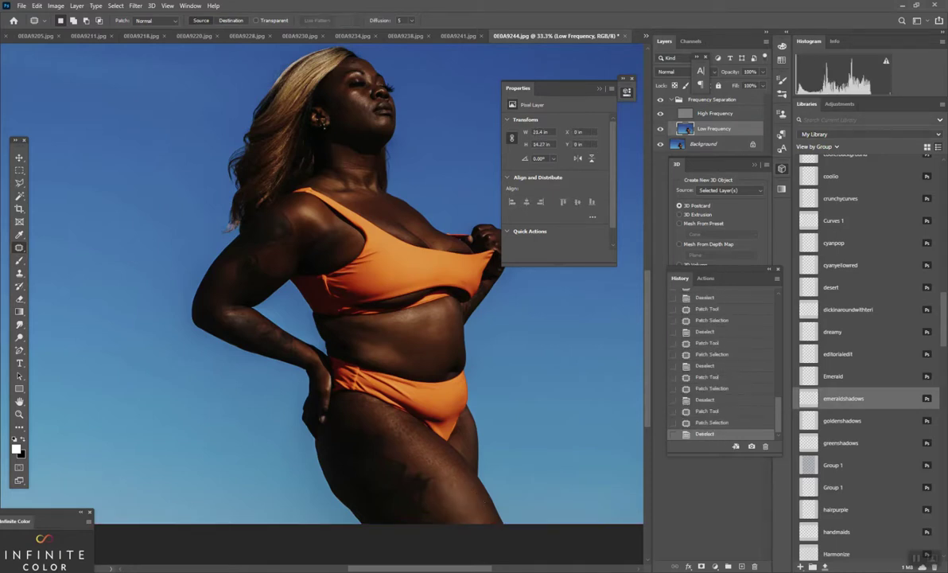
Step: Patch the skin tones in the middle of the thigh along the edge of the dark shadow
{"action": "left_click_drag", "start_coordinate": [408, 450], "coordinate": [438, 491]}
{"action": "key", "text": "ctrl+d"}
{"action": "left_click_drag", "start_coordinate": [404, 448], "coordinate": [402, 451]}
{"action": "mouse_move", "coordinate": [408, 459]}
{"action": "left_mouse_down"}
{"action": "mouse_move", "coordinate": [440, 502]}
{"action": "mouse_move", "coordinate": [441, 487]}
{"action": "left_mouse_up"}
{"action": "key", "text": "ctrl+d"}
{"action": "key", "text": "ctrl+d"}
{"action": "left_click_drag", "start_coordinate": [446, 498], "coordinate": [432, 473]}
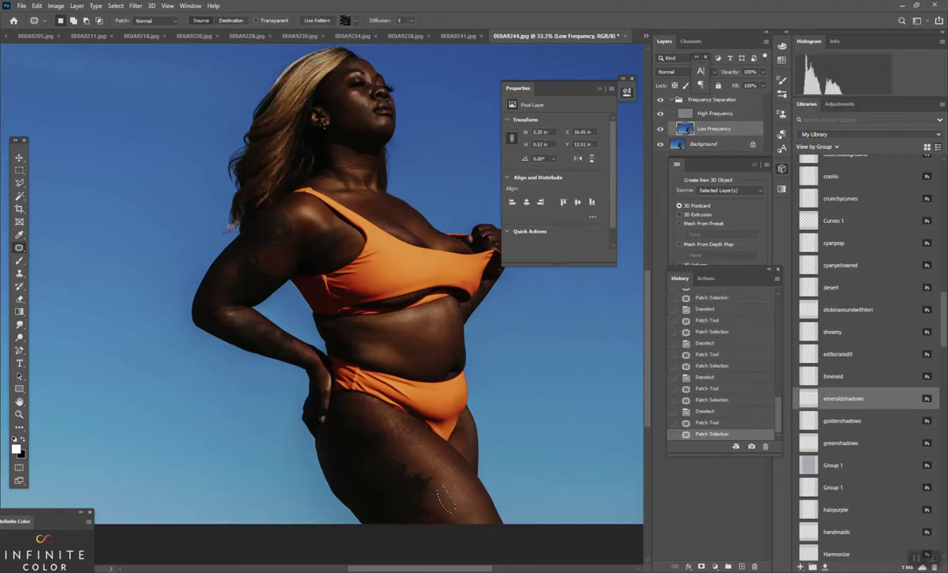
{"action": "key", "text": "ctrl+d"}
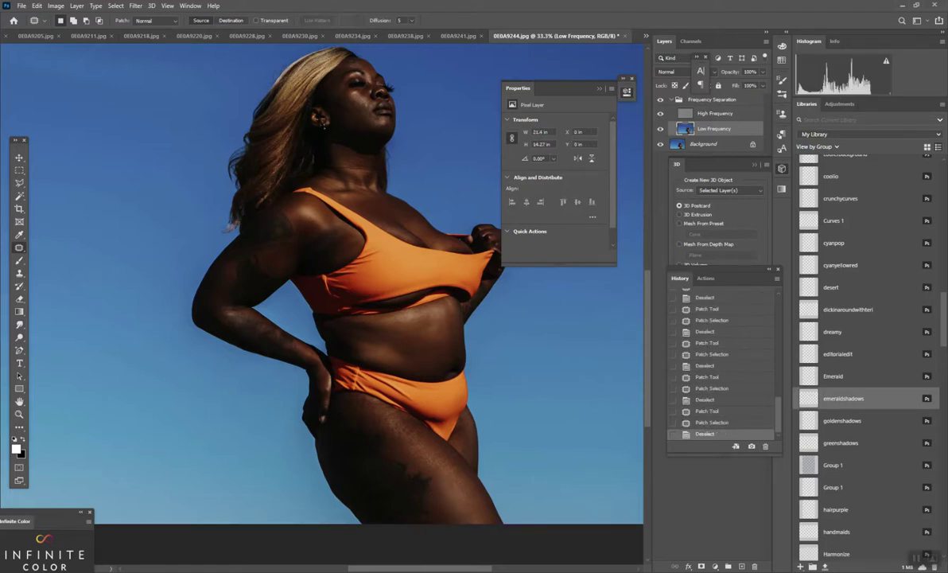
Step: Even out the remaining tonal patches from the bottom of the thigh up to the highlight below the bikini bottom
{"action": "left_click_drag", "start_coordinate": [448, 516], "coordinate": [447, 496]}
{"action": "mouse_move", "coordinate": [444, 505]}
{"action": "left_mouse_down"}
{"action": "mouse_move", "coordinate": [423, 479]}
{"action": "mouse_move", "coordinate": [438, 489]}
{"action": "left_mouse_up"}
{"action": "key", "text": "ctrl+d"}
{"action": "left_click_drag", "start_coordinate": [434, 499], "coordinate": [422, 480]}
{"action": "key", "text": "ctrl+d"}
{"action": "mouse_move", "coordinate": [456, 457]}
{"action": "left_mouse_down"}
{"action": "mouse_move", "coordinate": [459, 469]}
{"action": "mouse_move", "coordinate": [435, 450]}
{"action": "left_mouse_up"}
{"action": "key", "text": "ctrl+d"}
{"action": "left_click_drag", "start_coordinate": [455, 467], "coordinate": [426, 440]}
{"action": "key", "text": "ctrl+d"}
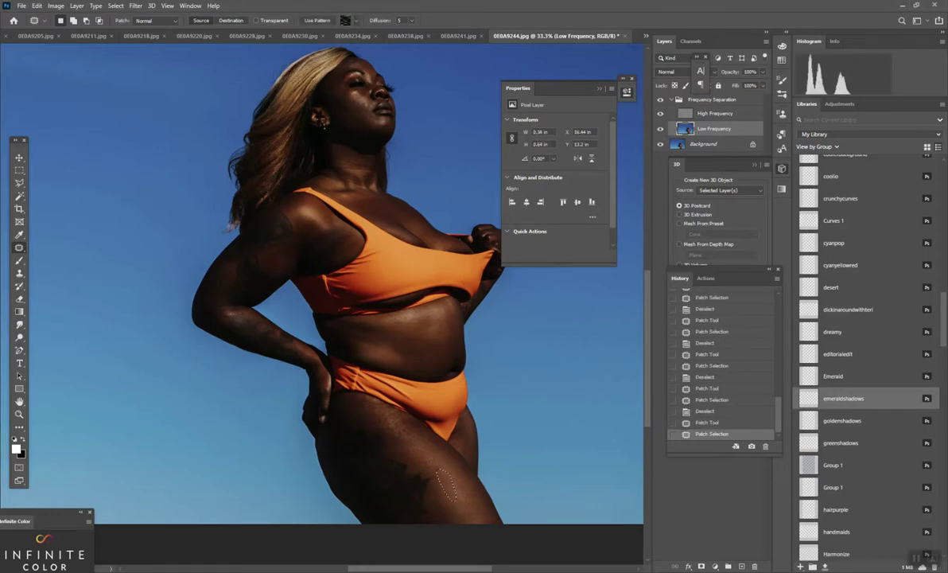
{"action": "mouse_move", "coordinate": [422, 464]}
{"action": "left_mouse_down"}
{"action": "mouse_move", "coordinate": [422, 449]}
{"action": "mouse_move", "coordinate": [434, 468]}
{"action": "mouse_move", "coordinate": [418, 442]}
{"action": "mouse_move", "coordinate": [429, 462]}
{"action": "left_mouse_up"}
{"action": "key", "text": "ctrl+d"}
{"action": "key", "text": "ctrl+d"}
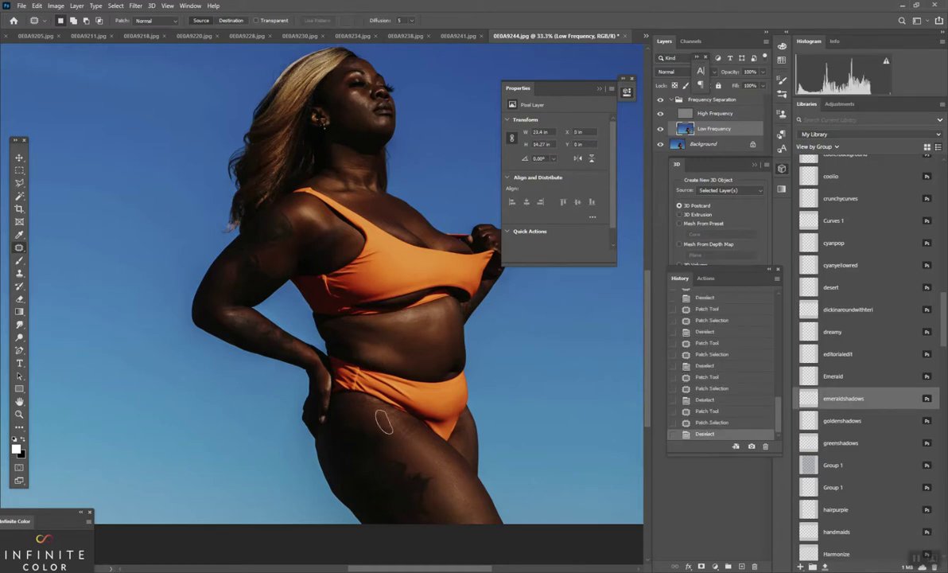
Step: Patch the small uneven area on the upper thigh just below the side of the bikini bottom
{"action": "left_click_drag", "start_coordinate": [379, 411], "coordinate": [378, 414]}
{"action": "mouse_move", "coordinate": [384, 421]}
{"action": "left_mouse_down"}
{"action": "mouse_move", "coordinate": [394, 433]}
{"action": "mouse_move", "coordinate": [367, 409]}
{"action": "mouse_move", "coordinate": [383, 426]}
{"action": "left_mouse_up"}
{"action": "key", "text": "ctrl+d"}
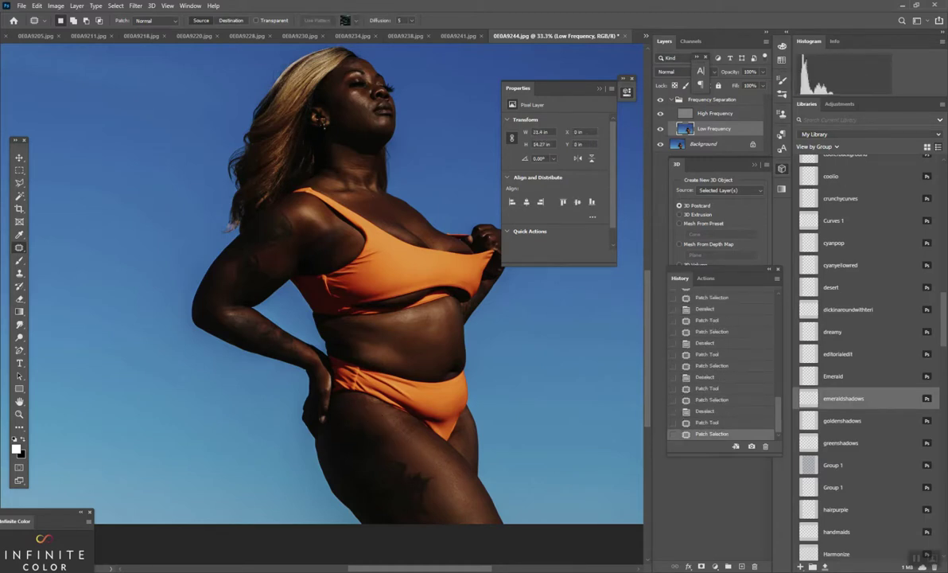
{"action": "key", "text": "ctrl+d"}
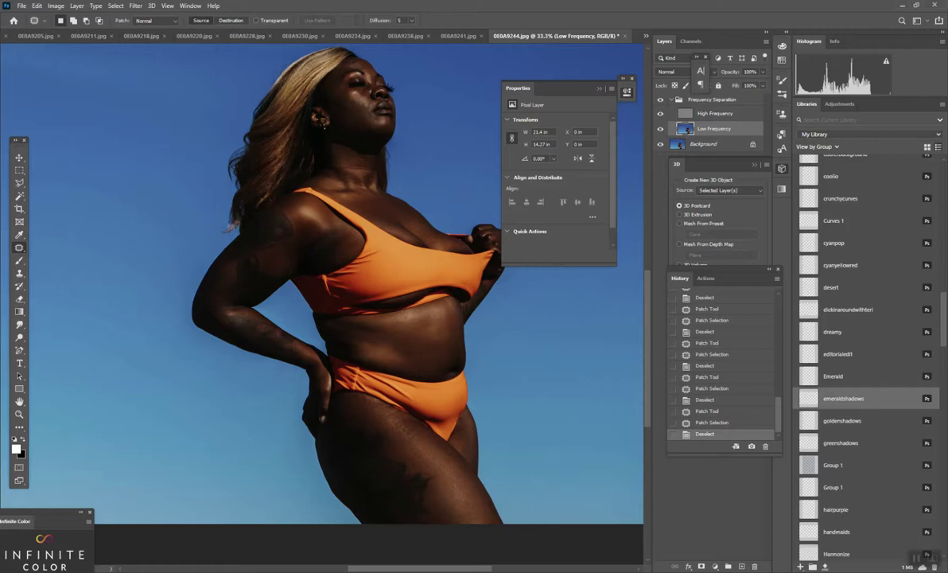
Step: Patch the inner thigh skin beside the lower edge of the bikini bottom
{"action": "mouse_move", "coordinate": [460, 416]}
{"action": "left_mouse_down"}
{"action": "mouse_move", "coordinate": [454, 423]}
{"action": "mouse_move", "coordinate": [430, 391]}
{"action": "left_mouse_up"}
{"action": "key", "text": "ctrl+d"}
{"action": "key", "text": "ctrl+d"}
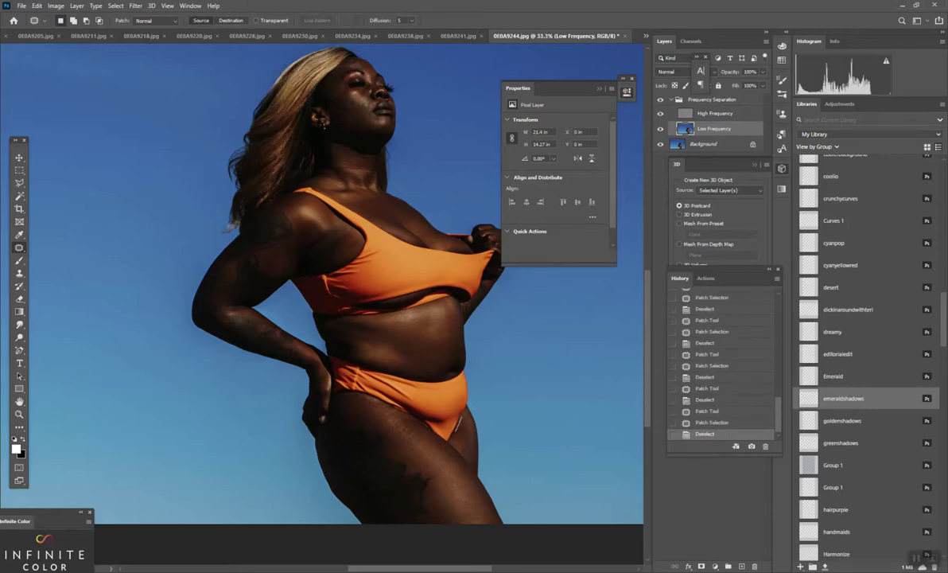
{"action": "mouse_move", "coordinate": [456, 431]}
{"action": "left_mouse_down"}
{"action": "mouse_move", "coordinate": [461, 418]}
{"action": "mouse_move", "coordinate": [432, 395]}
{"action": "left_mouse_up"}
{"action": "key", "text": "ctrl+d"}
{"action": "left_click_drag", "start_coordinate": [453, 430], "coordinate": [466, 460]}
{"action": "key", "text": "ctrl+d"}
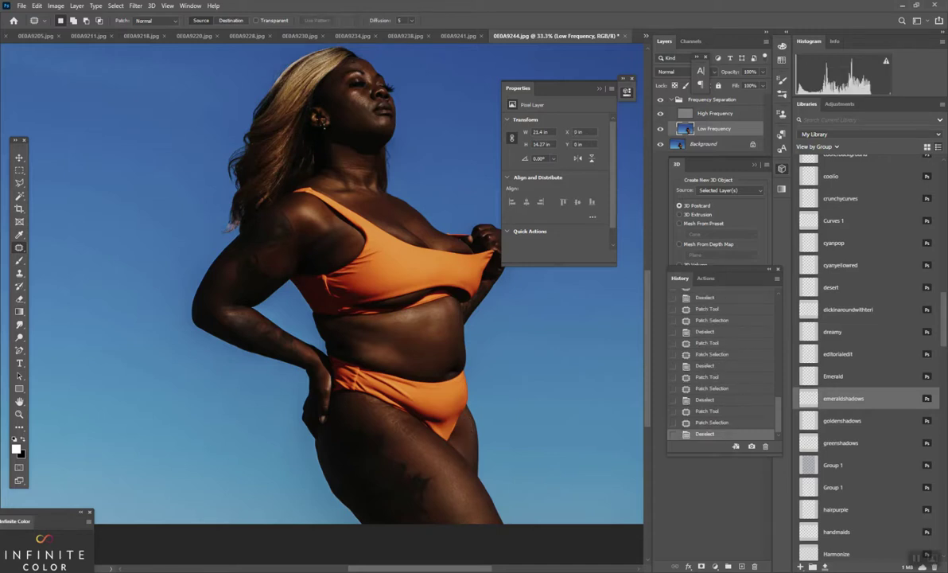
{"action": "mouse_move", "coordinate": [460, 452]}
{"action": "left_mouse_down"}
{"action": "mouse_move", "coordinate": [462, 422]}
{"action": "mouse_move", "coordinate": [425, 404]}
{"action": "left_mouse_up"}
{"action": "key", "text": "ctrl+d"}
{"action": "key", "text": "ctrl+d"}
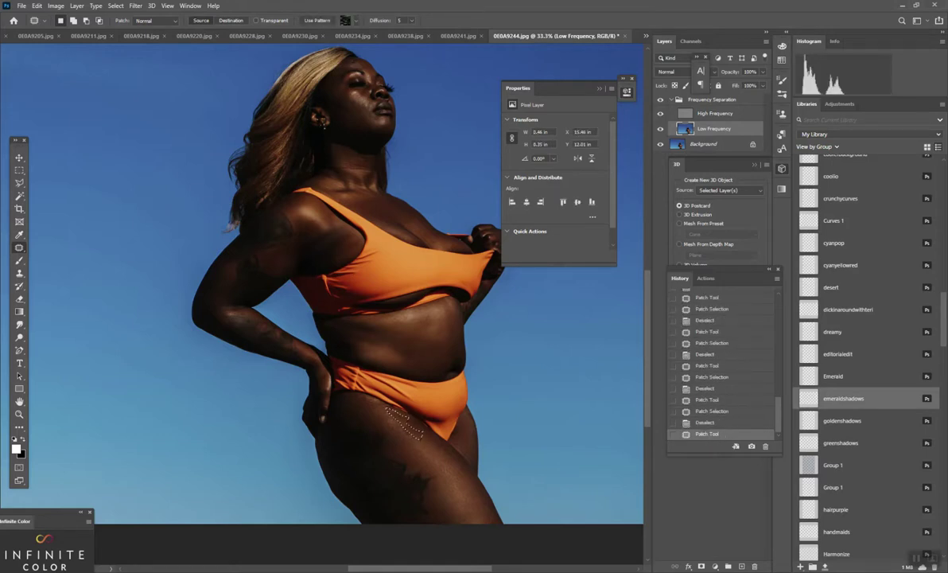
Step: Patch the uneven highlights on the front side of the model's stomach at 50% zoom
{"action": "scroll", "coordinate": [318, 278], "scroll_direction": "up", "scroll_amount": 3}
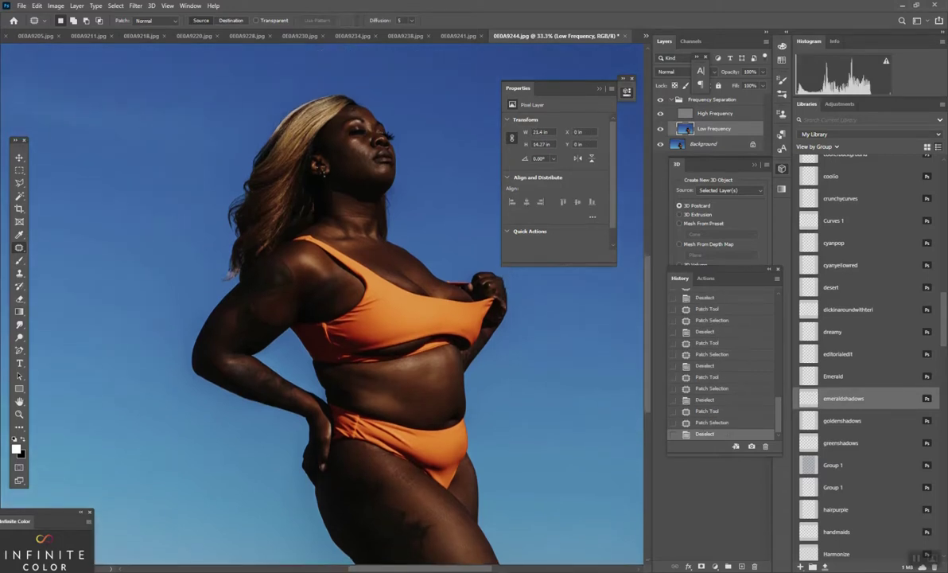
{"action": "left_click", "coordinate": [19, 413]}
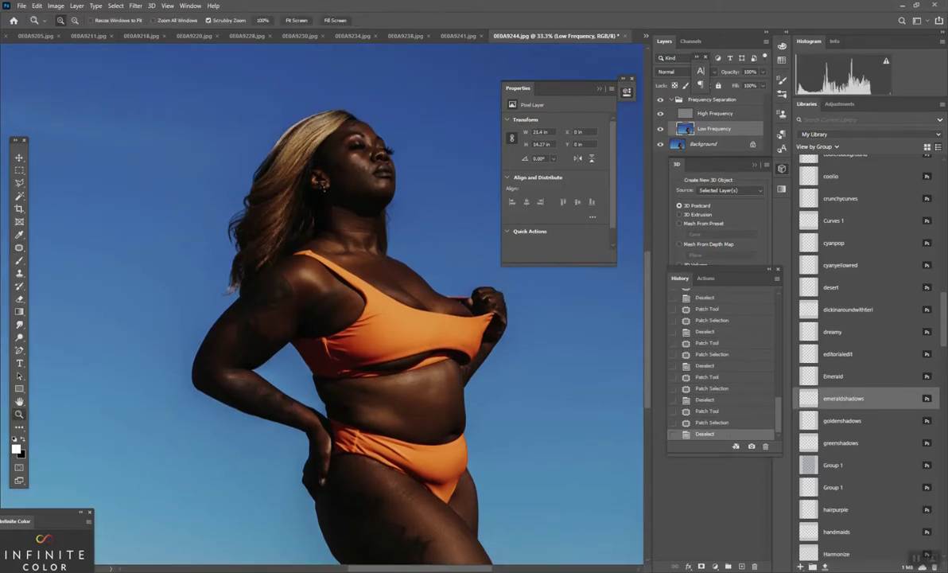
{"action": "left_click", "coordinate": [398, 478]}
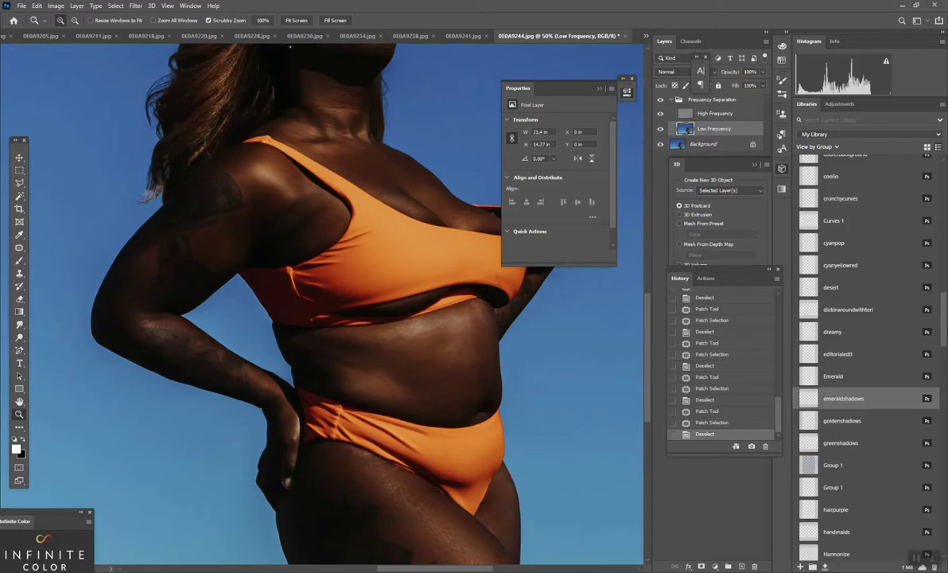
{"action": "key", "text": "j"}
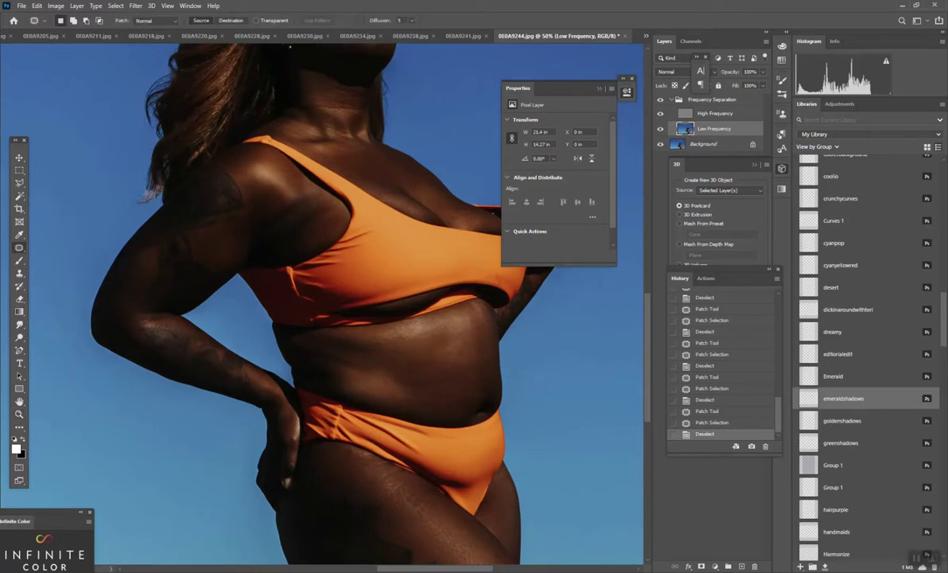
{"action": "left_click_drag", "start_coordinate": [437, 357], "coordinate": [459, 344]}
{"action": "key", "text": "ctrl+d"}
{"action": "left_click_drag", "start_coordinate": [451, 353], "coordinate": [412, 328]}
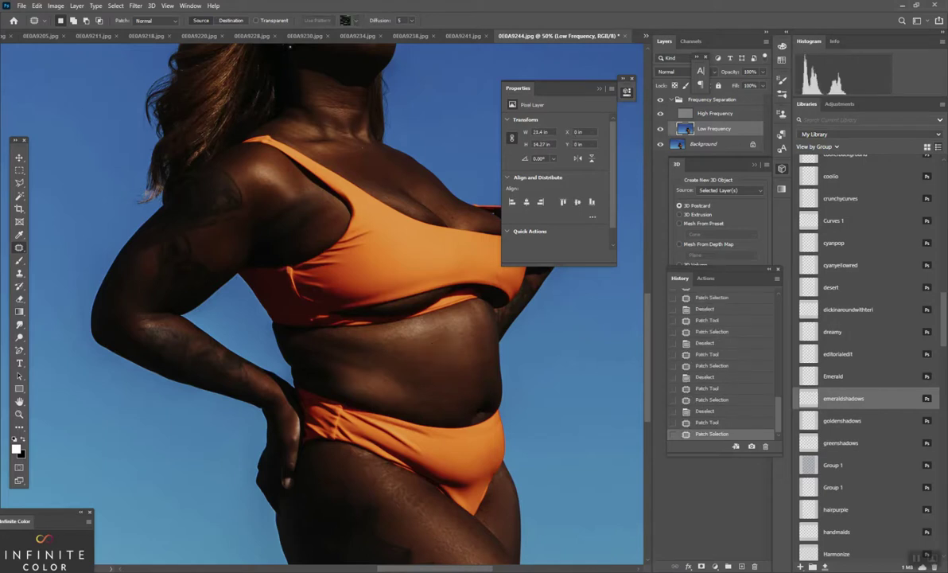
{"action": "key", "text": "ctrl+d"}
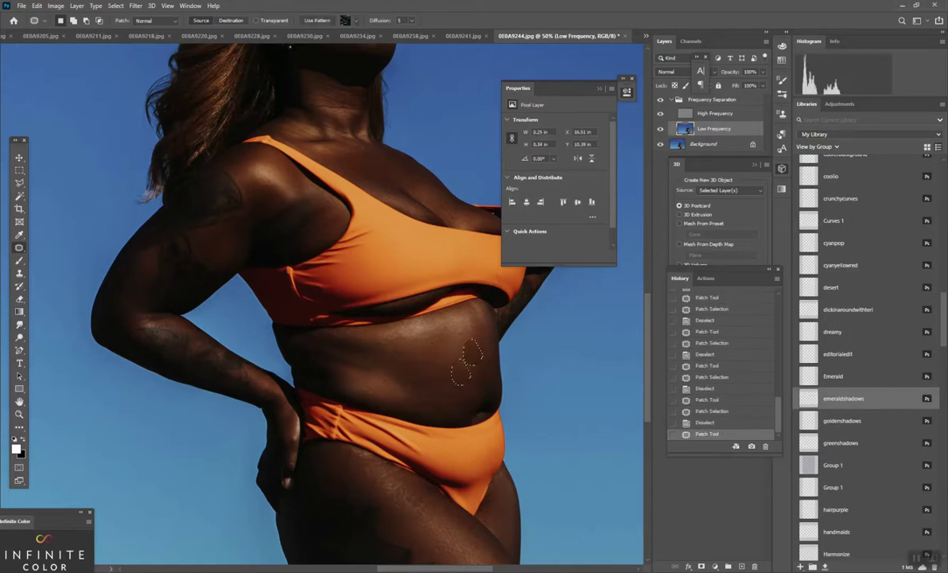
Step: Smooth the tonal patches on the upper stomach just beneath the bikini top with the Patch tool
{"action": "left_click_drag", "start_coordinate": [467, 342], "coordinate": [473, 319]}
{"action": "left_click_drag", "start_coordinate": [464, 330], "coordinate": [459, 352]}
{"action": "key", "text": "ctrl+d"}
{"action": "mouse_move", "coordinate": [430, 319]}
{"action": "left_mouse_down"}
{"action": "mouse_move", "coordinate": [393, 324]}
{"action": "mouse_move", "coordinate": [428, 325]}
{"action": "left_mouse_up"}
{"action": "left_click_drag", "start_coordinate": [414, 328], "coordinate": [418, 342]}
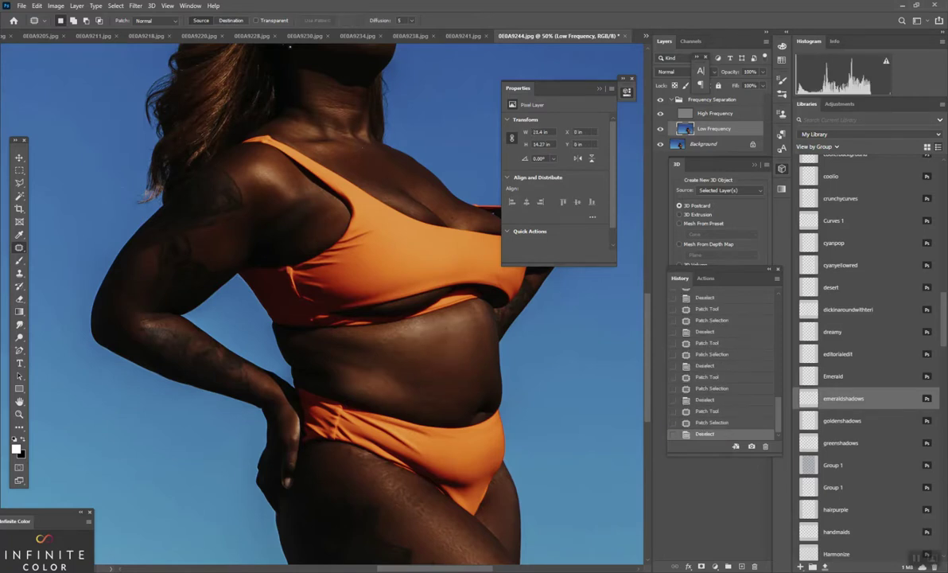
{"action": "key", "text": "ctrl+d"}
{"action": "mouse_move", "coordinate": [415, 350]}
{"action": "left_mouse_down"}
{"action": "mouse_move", "coordinate": [429, 381]}
{"action": "mouse_move", "coordinate": [460, 358]}
{"action": "mouse_move", "coordinate": [439, 372]}
{"action": "left_mouse_up"}
{"action": "key", "text": "ctrl+d"}
Step: Patch the remaining uneven tones across the middle and lower stomach above the bikini bottom
{"action": "key", "text": "ctrl+d"}
{"action": "left_click_drag", "start_coordinate": [445, 329], "coordinate": [442, 354]}
{"action": "mouse_move", "coordinate": [444, 338]}
{"action": "left_mouse_down"}
{"action": "mouse_move", "coordinate": [439, 356]}
{"action": "mouse_move", "coordinate": [412, 357]}
{"action": "mouse_move", "coordinate": [428, 338]}
{"action": "left_mouse_up"}
{"action": "mouse_move", "coordinate": [410, 347]}
{"action": "left_mouse_down"}
{"action": "mouse_move", "coordinate": [395, 372]}
{"action": "mouse_move", "coordinate": [422, 360]}
{"action": "mouse_move", "coordinate": [426, 384]}
{"action": "mouse_move", "coordinate": [441, 380]}
{"action": "mouse_move", "coordinate": [387, 371]}
{"action": "left_mouse_up"}
{"action": "key", "text": "ctrl+d"}
{"action": "key", "text": "ctrl+d"}
{"action": "key", "text": "ctrl+d"}
{"action": "key", "text": "ctrl+d"}
{"action": "mouse_move", "coordinate": [401, 387]}
{"action": "left_mouse_down"}
{"action": "mouse_move", "coordinate": [436, 376]}
{"action": "mouse_move", "coordinate": [381, 372]}
{"action": "left_mouse_up"}
{"action": "key", "text": "ctrl+d"}
{"action": "mouse_move", "coordinate": [412, 389]}
{"action": "left_mouse_down"}
{"action": "mouse_move", "coordinate": [388, 369]}
{"action": "mouse_move", "coordinate": [430, 384]}
{"action": "mouse_move", "coordinate": [413, 386]}
{"action": "left_mouse_up"}
{"action": "key", "text": "ctrl+d"}
{"action": "key", "text": "ctrl+d"}
{"action": "key", "text": "ctrl+d"}
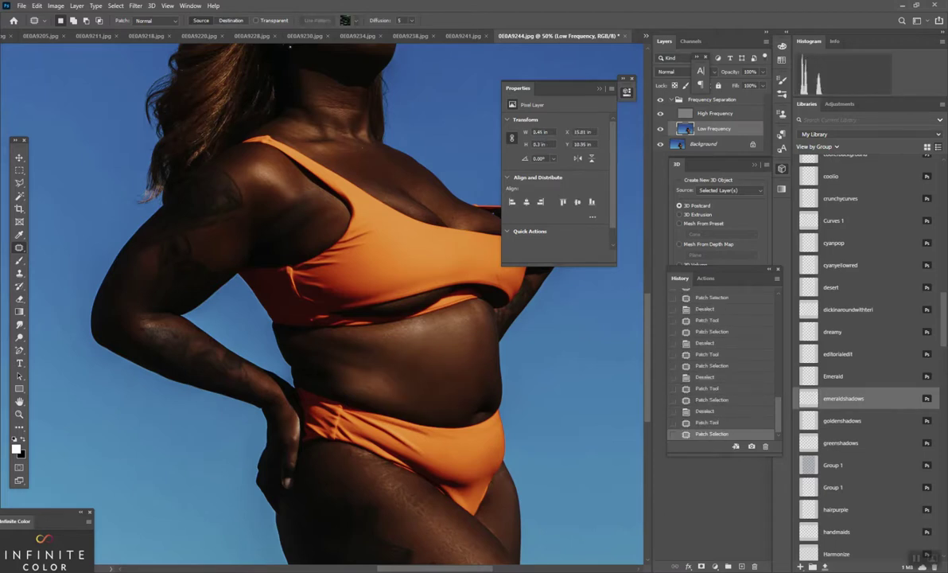
Step: Patch the leftover tonal patches on the front of the stomach, from the lower belly up toward the bikini top
{"action": "mouse_move", "coordinate": [473, 389]}
{"action": "left_mouse_down"}
{"action": "mouse_move", "coordinate": [485, 387]}
{"action": "mouse_move", "coordinate": [455, 388]}
{"action": "mouse_move", "coordinate": [470, 365]}
{"action": "mouse_move", "coordinate": [450, 371]}
{"action": "mouse_move", "coordinate": [447, 388]}
{"action": "mouse_move", "coordinate": [476, 376]}
{"action": "left_mouse_up"}
{"action": "key", "text": "ctrl+d"}
{"action": "key", "text": "ctrl+d"}
{"action": "mouse_move", "coordinate": [455, 382]}
{"action": "left_mouse_down"}
{"action": "mouse_move", "coordinate": [443, 370]}
{"action": "mouse_move", "coordinate": [457, 353]}
{"action": "mouse_move", "coordinate": [432, 352]}
{"action": "mouse_move", "coordinate": [450, 374]}
{"action": "mouse_move", "coordinate": [453, 342]}
{"action": "left_mouse_up"}
{"action": "key", "text": "ctrl+d"}
{"action": "key", "text": "ctrl+d"}
{"action": "left_click_drag", "start_coordinate": [459, 355], "coordinate": [451, 371]}
{"action": "key", "text": "ctrl+d"}
{"action": "mouse_move", "coordinate": [474, 331]}
{"action": "left_mouse_down"}
{"action": "mouse_move", "coordinate": [477, 357]}
{"action": "mouse_move", "coordinate": [474, 332]}
{"action": "mouse_move", "coordinate": [459, 357]}
{"action": "mouse_move", "coordinate": [419, 362]}
{"action": "left_mouse_up"}
{"action": "key", "text": "ctrl+d"}
{"action": "key", "text": "ctrl+d"}
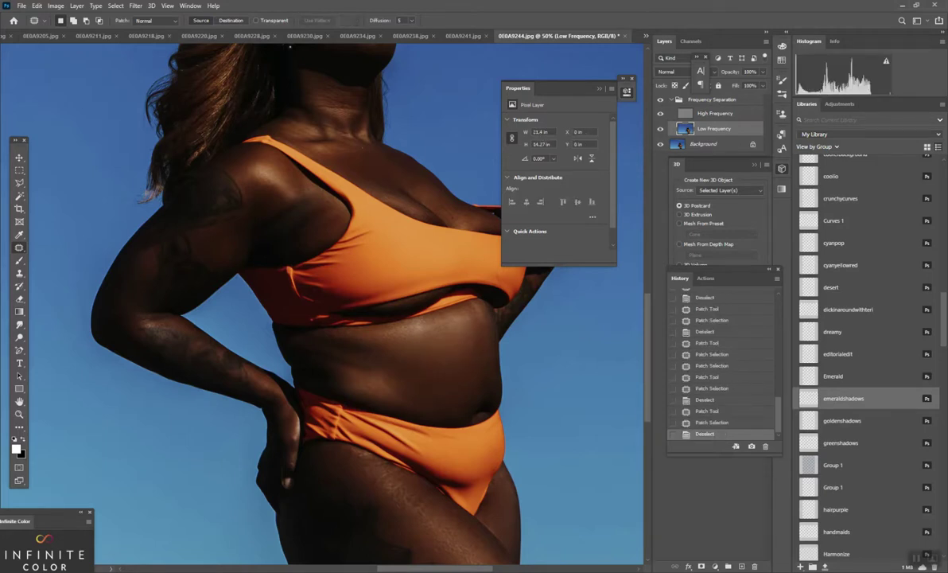
Step: Even out the light and dark transitions from the side of the stomach across to its front edge with the Patch tool
{"action": "left_click_drag", "start_coordinate": [411, 405], "coordinate": [369, 365]}
{"action": "mouse_move", "coordinate": [387, 383]}
{"action": "left_mouse_down"}
{"action": "mouse_move", "coordinate": [402, 377]}
{"action": "mouse_move", "coordinate": [382, 371]}
{"action": "mouse_move", "coordinate": [411, 376]}
{"action": "left_mouse_up"}
{"action": "key", "text": "ctrl+d"}
{"action": "key", "text": "ctrl+d"}
{"action": "mouse_move", "coordinate": [385, 343]}
{"action": "left_mouse_down"}
{"action": "mouse_move", "coordinate": [425, 368]}
{"action": "mouse_move", "coordinate": [406, 374]}
{"action": "mouse_move", "coordinate": [467, 358]}
{"action": "left_mouse_up"}
{"action": "key", "text": "ctrl+d"}
{"action": "left_click_drag", "start_coordinate": [439, 359], "coordinate": [433, 374]}
{"action": "key", "text": "ctrl+d"}
{"action": "mouse_move", "coordinate": [487, 364]}
{"action": "left_mouse_down"}
{"action": "mouse_move", "coordinate": [483, 333]}
{"action": "mouse_move", "coordinate": [466, 355]}
{"action": "left_mouse_up"}
{"action": "key", "text": "ctrl+d"}
Step: Patch the uneven tones on the front of the shoulder and armpit area beneath the orange bikini strap
{"action": "scroll", "coordinate": [318, 302], "scroll_direction": "up", "scroll_amount": 5}
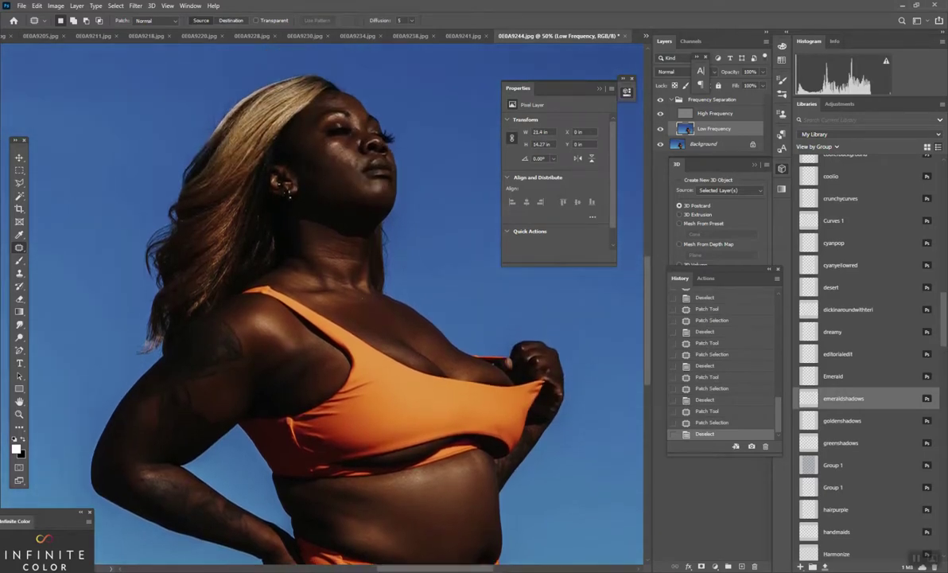
{"action": "mouse_move", "coordinate": [295, 366]}
{"action": "left_mouse_down"}
{"action": "mouse_move", "coordinate": [331, 360]}
{"action": "mouse_move", "coordinate": [299, 339]}
{"action": "mouse_move", "coordinate": [315, 326]}
{"action": "mouse_move", "coordinate": [300, 338]}
{"action": "left_mouse_up"}
{"action": "key", "text": "ctrl+d"}
{"action": "key", "text": "ctrl+d"}
{"action": "mouse_move", "coordinate": [307, 334]}
{"action": "left_mouse_down"}
{"action": "mouse_move", "coordinate": [302, 394]}
{"action": "mouse_move", "coordinate": [321, 366]}
{"action": "left_mouse_up"}
{"action": "key", "text": "ctrl+d"}
{"action": "mouse_move", "coordinate": [305, 386]}
{"action": "left_mouse_down"}
{"action": "mouse_move", "coordinate": [284, 358]}
{"action": "mouse_move", "coordinate": [303, 351]}
{"action": "mouse_move", "coordinate": [286, 338]}
{"action": "left_mouse_up"}
{"action": "key", "text": "ctrl+d"}
{"action": "key", "text": "ctrl+d"}
{"action": "left_click_drag", "start_coordinate": [310, 368], "coordinate": [306, 344]}
{"action": "key", "text": "ctrl+d"}
{"action": "key", "text": "ctrl+d"}
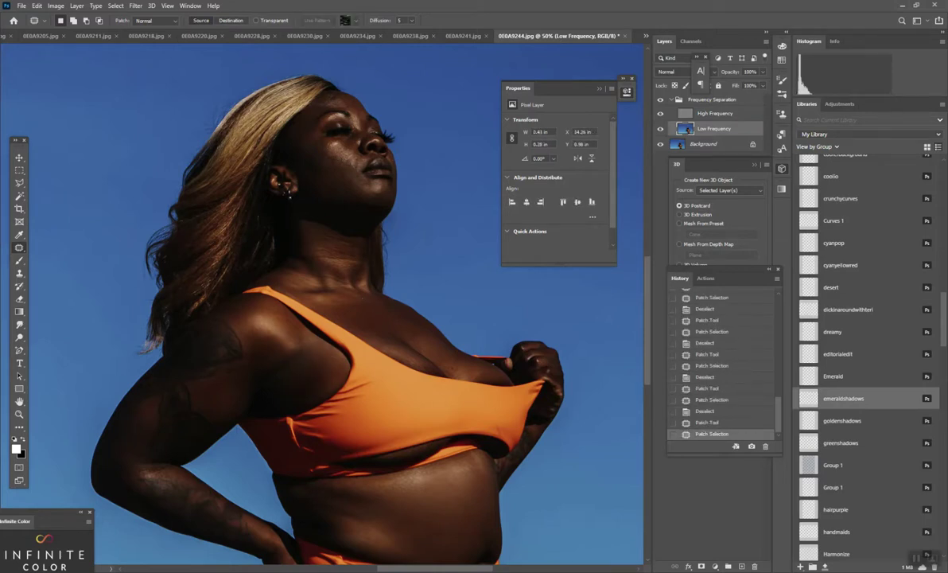
Step: Patch the uneven highlights on the upper chest below the neck
{"action": "mouse_move", "coordinate": [381, 314]}
{"action": "left_mouse_down"}
{"action": "mouse_move", "coordinate": [475, 366]}
{"action": "mouse_move", "coordinate": [444, 344]}
{"action": "left_mouse_up"}
{"action": "key", "text": "ctrl+d"}
{"action": "key", "text": "ctrl+d"}
{"action": "key", "text": "ctrl+d"}
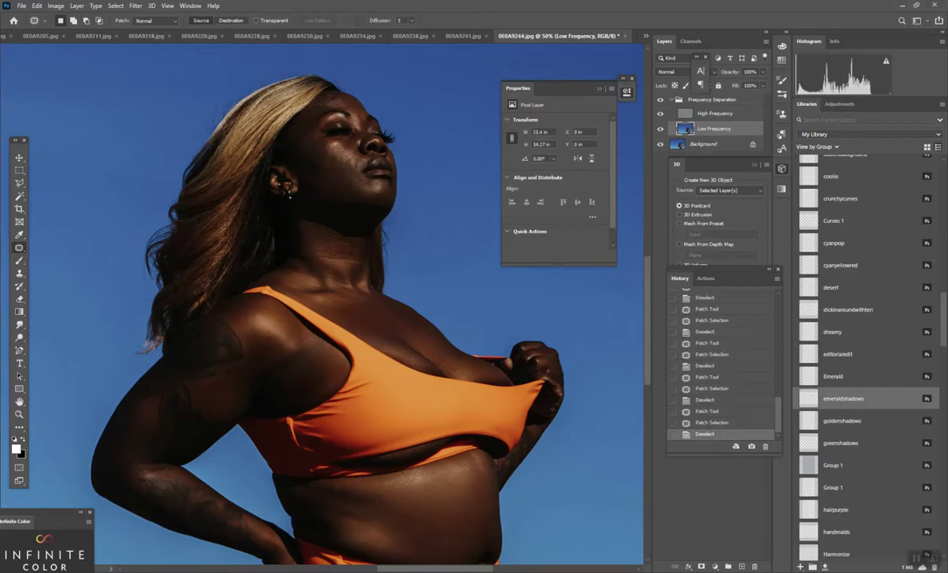
{"action": "left_click_drag", "start_coordinate": [394, 343], "coordinate": [355, 316]}
{"action": "mouse_move", "coordinate": [362, 327]}
{"action": "left_mouse_down"}
{"action": "mouse_move", "coordinate": [350, 309]}
{"action": "mouse_move", "coordinate": [386, 328]}
{"action": "mouse_move", "coordinate": [382, 311]}
{"action": "left_mouse_up"}
{"action": "key", "text": "ctrl+d"}
{"action": "key", "text": "ctrl+d"}
Step: Patch the tones on the lower cheek near the corner of the mouth
{"action": "scroll", "coordinate": [326, 302], "scroll_direction": "up", "scroll_amount": 8}
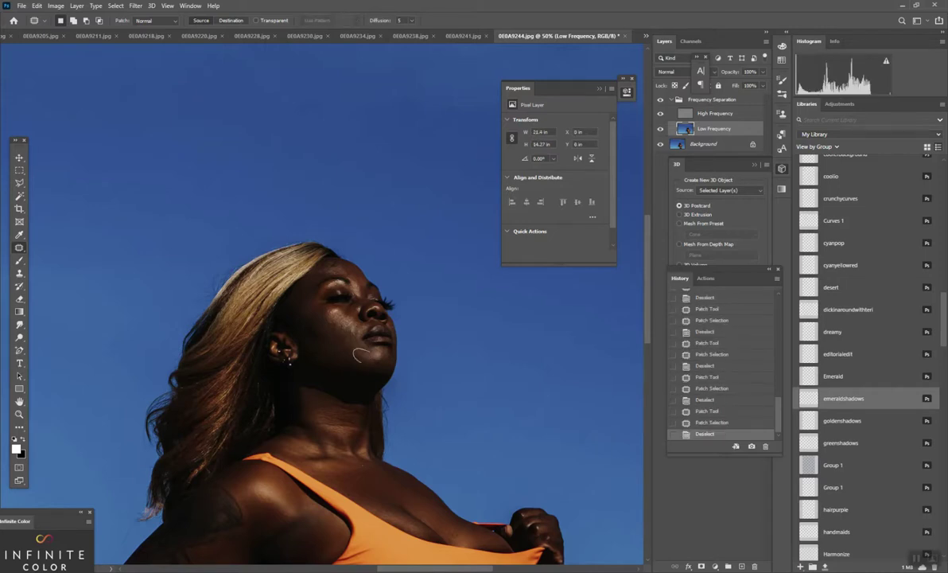
{"action": "left_click_drag", "start_coordinate": [366, 350], "coordinate": [354, 358]}
{"action": "mouse_move", "coordinate": [356, 348]}
{"action": "left_mouse_down"}
{"action": "mouse_move", "coordinate": [348, 350]}
{"action": "mouse_move", "coordinate": [350, 341]}
{"action": "mouse_move", "coordinate": [343, 351]}
{"action": "mouse_move", "coordinate": [331, 333]}
{"action": "mouse_move", "coordinate": [328, 342]}
{"action": "mouse_move", "coordinate": [322, 331]}
{"action": "mouse_move", "coordinate": [342, 344]}
{"action": "mouse_move", "coordinate": [328, 321]}
{"action": "left_mouse_up"}
{"action": "key", "text": "ctrl+d"}
{"action": "key", "text": "ctrl+d"}
{"action": "key", "text": "ctrl+d"}
{"action": "key", "text": "ctrl+d"}
Step: Try to smooth the cheek and under-eye highlights by patching the Low Frequency layer at 50% zoom
{"action": "mouse_move", "coordinate": [331, 324]}
{"action": "left_mouse_down"}
{"action": "mouse_move", "coordinate": [338, 334]}
{"action": "mouse_move", "coordinate": [353, 327]}
{"action": "left_mouse_up"}
{"action": "key", "text": "ctrl+d"}
{"action": "left_click_drag", "start_coordinate": [351, 335], "coordinate": [340, 338]}
{"action": "key", "text": "ctrl+d"}
{"action": "mouse_move", "coordinate": [329, 303]}
{"action": "left_mouse_down"}
{"action": "mouse_move", "coordinate": [327, 316]}
{"action": "mouse_move", "coordinate": [331, 303]}
{"action": "mouse_move", "coordinate": [340, 320]}
{"action": "left_mouse_up"}
{"action": "key", "text": "ctrl+d"}
{"action": "mouse_move", "coordinate": [322, 304]}
{"action": "left_mouse_down"}
{"action": "mouse_move", "coordinate": [305, 298]}
{"action": "mouse_move", "coordinate": [315, 325]}
{"action": "left_mouse_up"}
{"action": "key", "text": "ctrl+d"}
Step: Try to patch the highlights on the forehead near the hairline and around the brow
{"action": "mouse_move", "coordinate": [302, 282]}
{"action": "left_mouse_down"}
{"action": "mouse_move", "coordinate": [296, 317]}
{"action": "mouse_move", "coordinate": [302, 283]}
{"action": "left_mouse_up"}
{"action": "left_click_drag", "start_coordinate": [295, 301], "coordinate": [308, 305]}
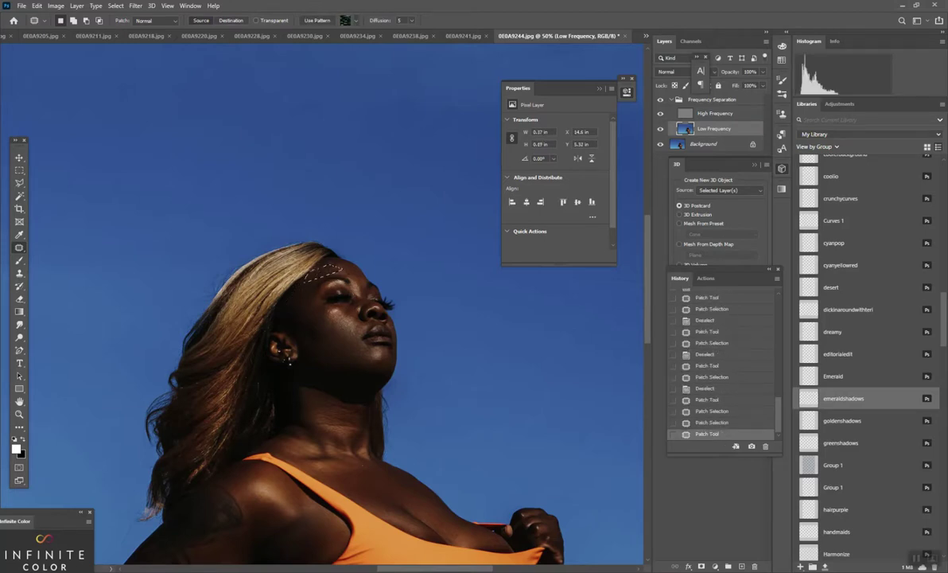
{"action": "key", "text": "ctrl+d"}
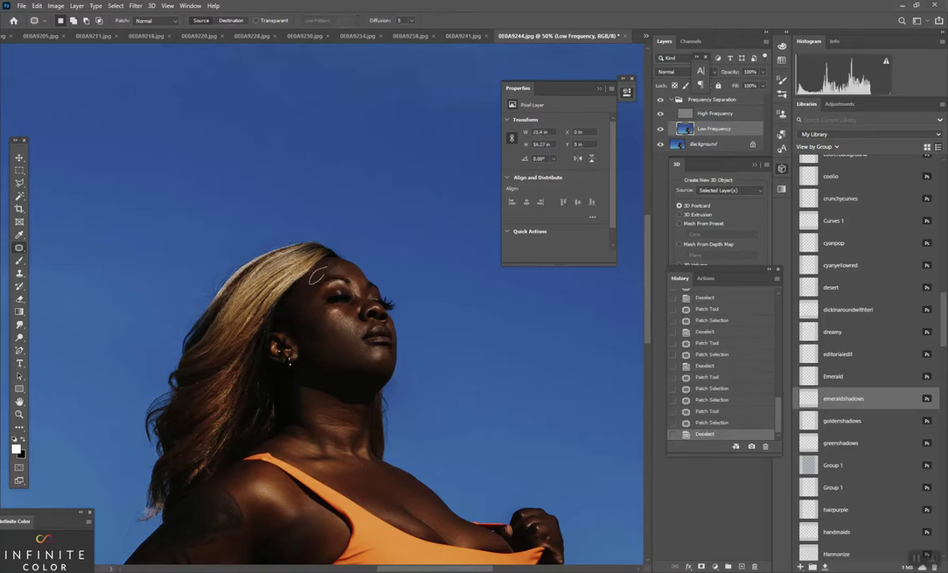
{"action": "left_click_drag", "start_coordinate": [325, 275], "coordinate": [327, 268]}
{"action": "mouse_move", "coordinate": [318, 276]}
{"action": "left_mouse_down"}
{"action": "mouse_move", "coordinate": [320, 287]}
{"action": "mouse_move", "coordinate": [340, 265]}
{"action": "mouse_move", "coordinate": [344, 348]}
{"action": "left_mouse_up"}
{"action": "key", "text": "ctrl+d"}
{"action": "key", "text": "ctrl+d"}
{"action": "mouse_move", "coordinate": [353, 280]}
{"action": "left_mouse_down"}
{"action": "mouse_move", "coordinate": [334, 271]}
{"action": "mouse_move", "coordinate": [327, 283]}
{"action": "mouse_move", "coordinate": [335, 269]}
{"action": "mouse_move", "coordinate": [338, 340]}
{"action": "left_mouse_up"}
{"action": "key", "text": "ctrl+d"}
{"action": "key", "text": "ctrl+d"}
Step: Target the High Frequency layer and roll the history back to the earlier chin patch, with the face enlarged to 200%
{"action": "left_click", "coordinate": [715, 114]}
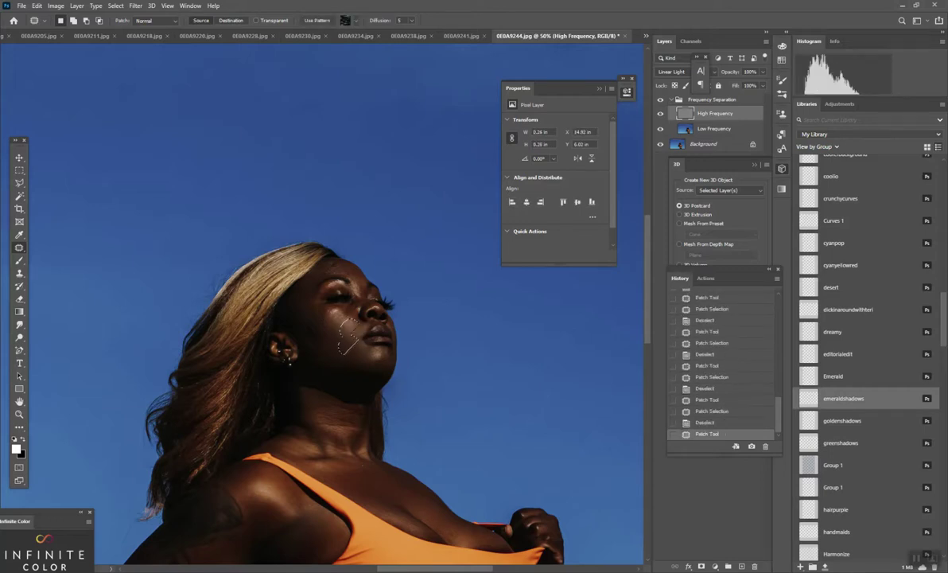
{"action": "key", "text": "z"}
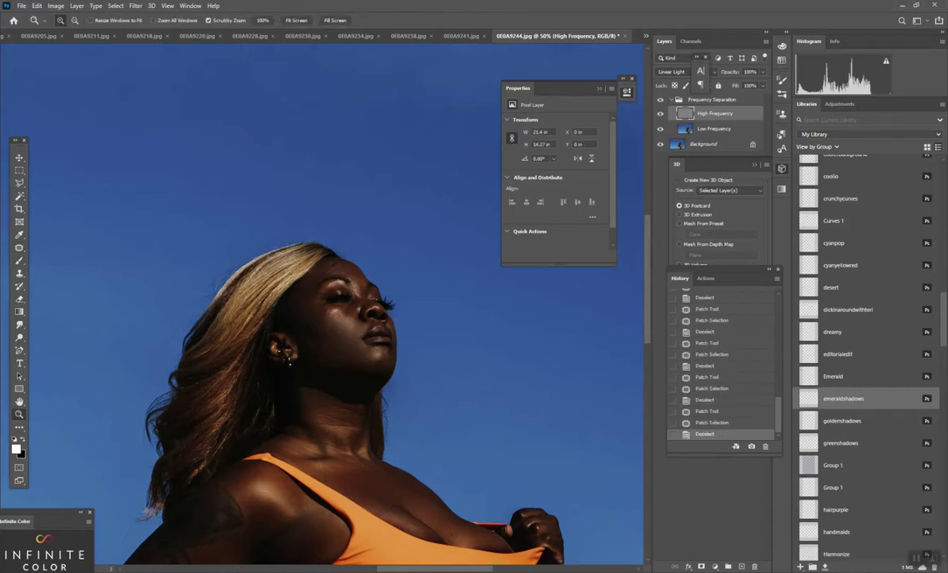
{"action": "left_click", "coordinate": [330, 354]}
{"action": "left_click", "coordinate": [330, 354]}
{"action": "left_click", "coordinate": [330, 354]}
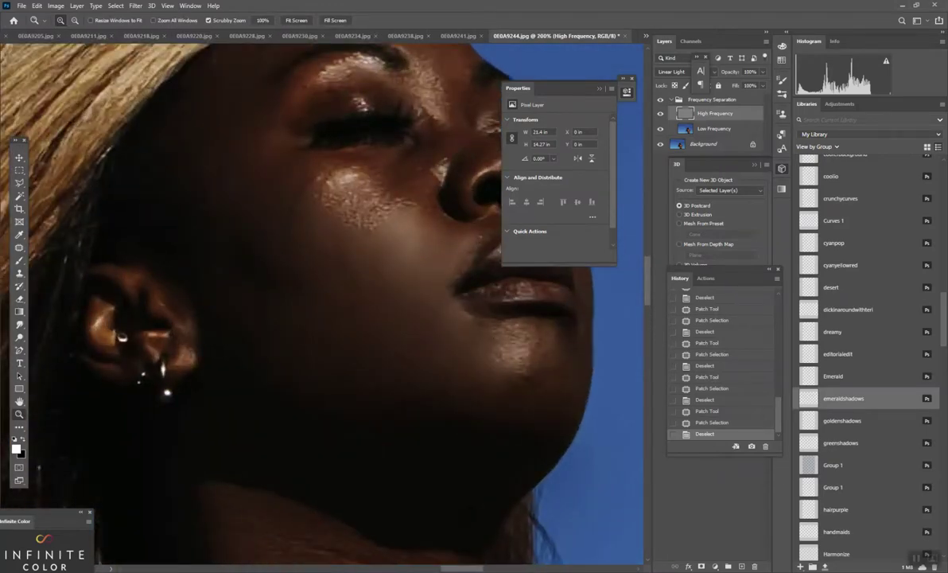
{"action": "scroll", "coordinate": [720, 362], "scroll_direction": "up", "scroll_amount": 3}
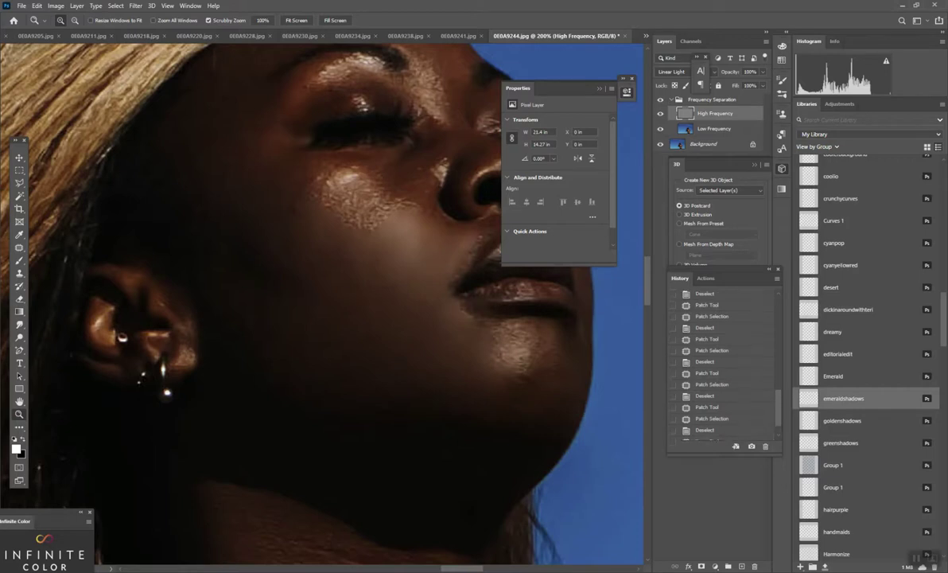
{"action": "left_click", "coordinate": [711, 361]}
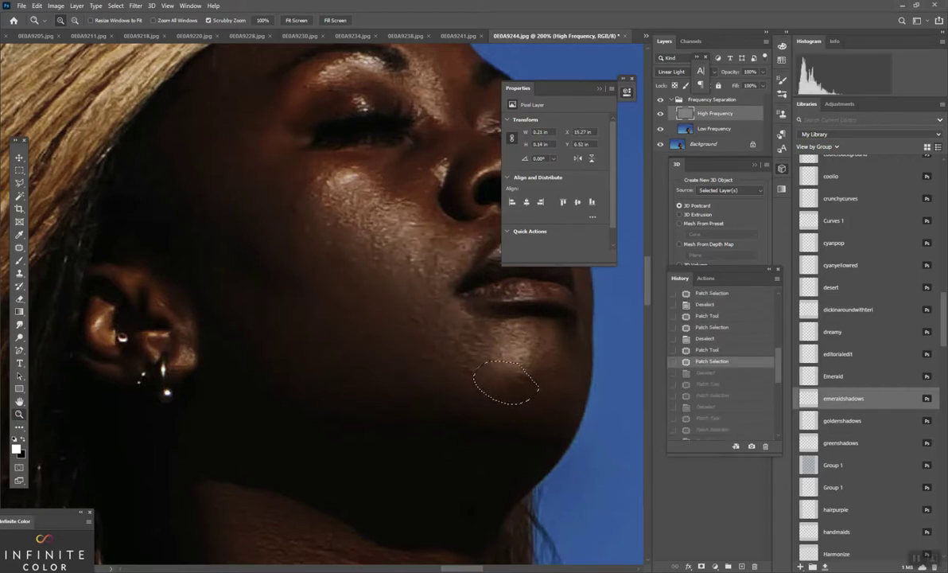
{"action": "key", "text": "j"}
{"action": "key", "text": "ctrl+d"}
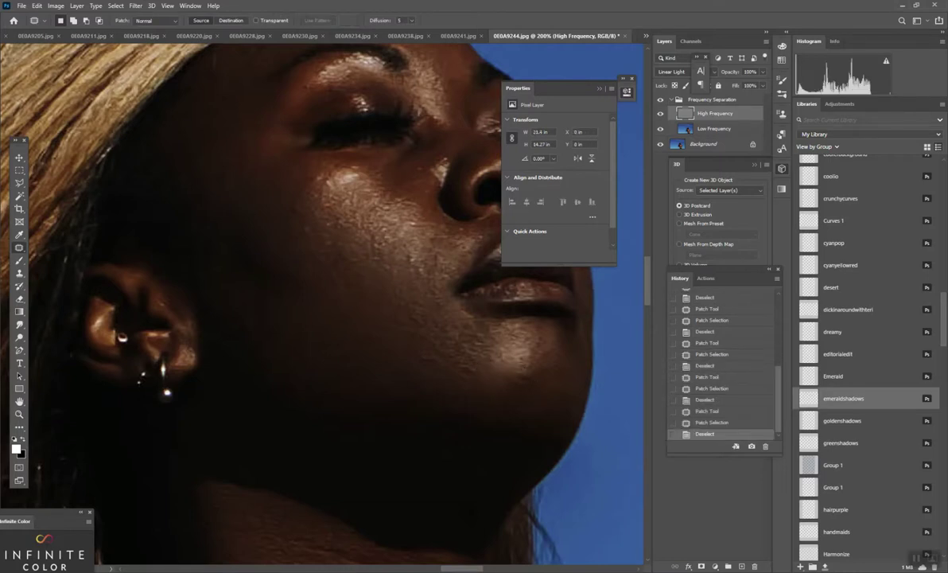
Step: Patch the rough skin texture around the chin highlight on the High Frequency layer
{"action": "mouse_move", "coordinate": [537, 386]}
{"action": "left_mouse_down"}
{"action": "mouse_move", "coordinate": [526, 371]}
{"action": "mouse_move", "coordinate": [549, 394]}
{"action": "left_mouse_up"}
{"action": "key", "text": "ctrl+d"}
{"action": "left_click_drag", "start_coordinate": [521, 358], "coordinate": [525, 360]}
{"action": "left_click_drag", "start_coordinate": [526, 367], "coordinate": [541, 382]}
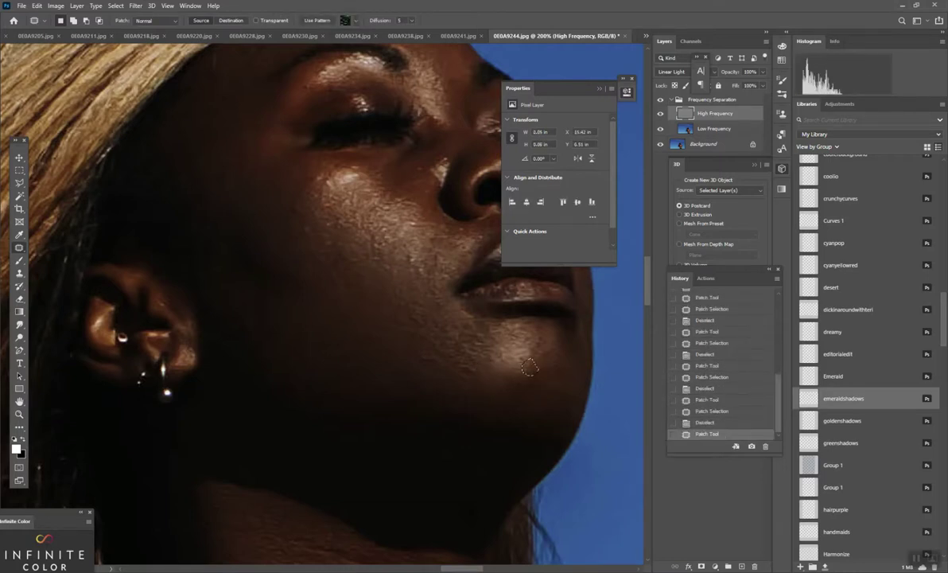
{"action": "key", "text": "ctrl+d"}
{"action": "left_click_drag", "start_coordinate": [516, 350], "coordinate": [528, 367]}
{"action": "key", "text": "ctrl+d"}
Step: Patch the skin texture just below the lower lip and toward the front edge of the chin
{"action": "left_click_drag", "start_coordinate": [506, 316], "coordinate": [517, 335]}
{"action": "key", "text": "ctrl+d"}
{"action": "mouse_move", "coordinate": [559, 359]}
{"action": "left_mouse_down"}
{"action": "mouse_move", "coordinate": [517, 394]}
{"action": "mouse_move", "coordinate": [524, 379]}
{"action": "mouse_move", "coordinate": [533, 391]}
{"action": "mouse_move", "coordinate": [525, 366]}
{"action": "mouse_move", "coordinate": [533, 384]}
{"action": "left_mouse_up"}
{"action": "key", "text": "ctrl+d"}
{"action": "key", "text": "ctrl+d"}
{"action": "key", "text": "ctrl+d"}
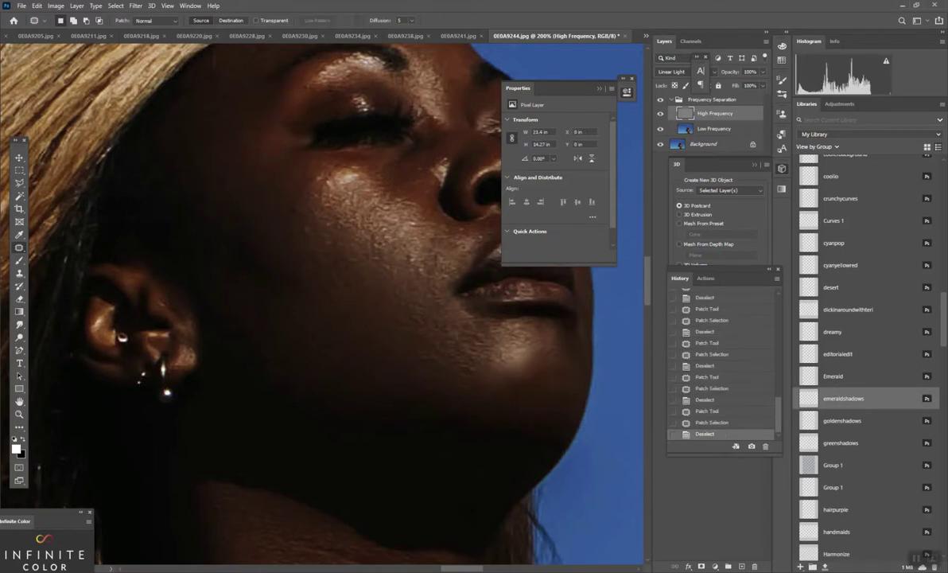
Step: Patch the textured skin along the jaw between the chin and the lower cheek
{"action": "left_click_drag", "start_coordinate": [458, 376], "coordinate": [474, 369]}
{"action": "mouse_move", "coordinate": [467, 376]}
{"action": "left_mouse_down"}
{"action": "mouse_move", "coordinate": [457, 391]}
{"action": "mouse_move", "coordinate": [434, 350]}
{"action": "left_mouse_up"}
{"action": "key", "text": "ctrl+d"}
{"action": "mouse_move", "coordinate": [428, 362]}
{"action": "left_mouse_down"}
{"action": "mouse_move", "coordinate": [419, 372]}
{"action": "mouse_move", "coordinate": [415, 343]}
{"action": "mouse_move", "coordinate": [404, 373]}
{"action": "left_mouse_up"}
{"action": "key", "text": "ctrl+d"}
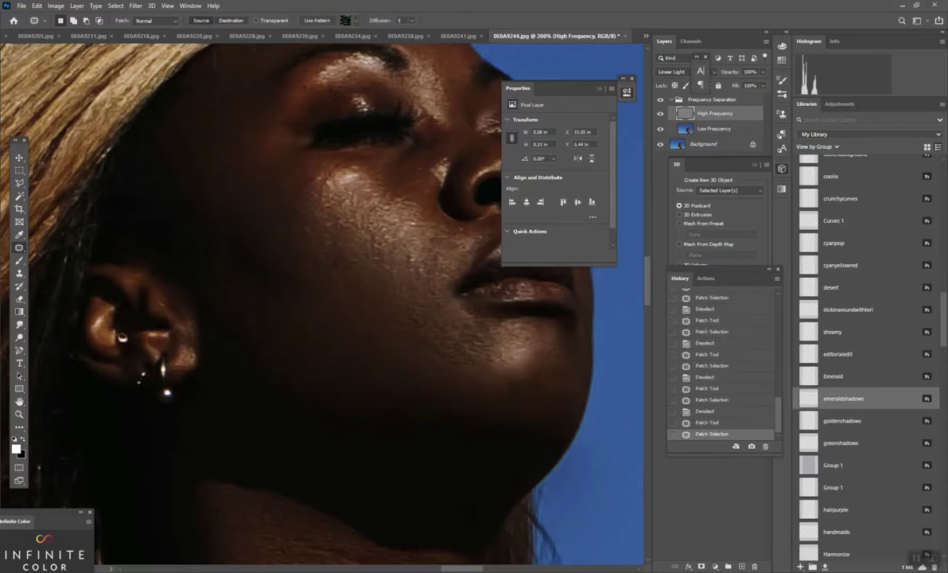
{"action": "key", "text": "ctrl+d"}
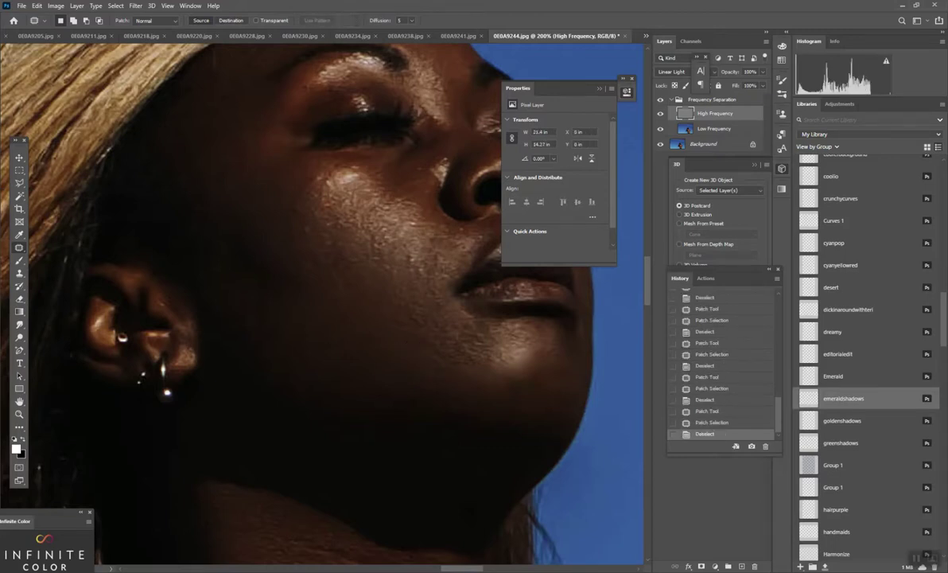
Step: Smooth the texture beneath the corner of the mouth and lower lip with the Patch tool
{"action": "left_click_drag", "start_coordinate": [471, 317], "coordinate": [477, 357]}
{"action": "key", "text": "ctrl+d"}
{"action": "mouse_move", "coordinate": [501, 320]}
{"action": "left_mouse_down"}
{"action": "mouse_move", "coordinate": [525, 344]}
{"action": "mouse_move", "coordinate": [504, 323]}
{"action": "left_mouse_up"}
{"action": "left_click_drag", "start_coordinate": [516, 334], "coordinate": [497, 354]}
{"action": "key", "text": "ctrl+d"}
Step: Patch the coarse texture on the cheek beside the corner of the mouth
{"action": "left_click_drag", "start_coordinate": [416, 254], "coordinate": [418, 266]}
{"action": "mouse_move", "coordinate": [417, 261]}
{"action": "left_mouse_down"}
{"action": "mouse_move", "coordinate": [415, 248]}
{"action": "mouse_move", "coordinate": [408, 273]}
{"action": "mouse_move", "coordinate": [404, 259]}
{"action": "mouse_move", "coordinate": [417, 281]}
{"action": "left_mouse_up"}
{"action": "key", "text": "ctrl+d"}
{"action": "key", "text": "ctrl+d"}
{"action": "left_click_drag", "start_coordinate": [416, 272], "coordinate": [384, 239]}
{"action": "key", "text": "ctrl+d"}
{"action": "key", "text": "ctrl+d"}
Step: Patch the small texture spots on the cheek between the nostril and the mouth corner
{"action": "right_click", "coordinate": [420, 253]}
{"action": "mouse_move", "coordinate": [421, 241]}
{"action": "left_mouse_down"}
{"action": "mouse_move", "coordinate": [420, 253]}
{"action": "mouse_move", "coordinate": [438, 250]}
{"action": "mouse_move", "coordinate": [428, 252]}
{"action": "mouse_move", "coordinate": [437, 261]}
{"action": "left_mouse_up"}
{"action": "left_click", "coordinate": [436, 258]}
{"action": "key", "text": "ctrl+d"}
{"action": "mouse_move", "coordinate": [430, 256]}
{"action": "left_mouse_down"}
{"action": "mouse_move", "coordinate": [423, 260]}
{"action": "mouse_move", "coordinate": [431, 249]}
{"action": "mouse_move", "coordinate": [423, 240]}
{"action": "mouse_move", "coordinate": [439, 251]}
{"action": "mouse_move", "coordinate": [438, 239]}
{"action": "left_mouse_up"}
{"action": "key", "text": "ctrl+d"}
{"action": "mouse_move", "coordinate": [439, 244]}
{"action": "left_mouse_down"}
{"action": "mouse_move", "coordinate": [430, 243]}
{"action": "mouse_move", "coordinate": [458, 238]}
{"action": "mouse_move", "coordinate": [416, 240]}
{"action": "mouse_move", "coordinate": [421, 229]}
{"action": "left_mouse_up"}
{"action": "key", "text": "ctrl+d"}
{"action": "key", "text": "ctrl+d"}
{"action": "key", "text": "ctrl+d"}
{"action": "left_click_drag", "start_coordinate": [420, 236], "coordinate": [412, 234]}
{"action": "key", "text": "ctrl+d"}
Step: Patch the last texture flaws on the lower part of the chin highlight
{"action": "mouse_move", "coordinate": [522, 372]}
{"action": "left_mouse_down"}
{"action": "mouse_move", "coordinate": [539, 396]}
{"action": "mouse_move", "coordinate": [490, 392]}
{"action": "left_mouse_up"}
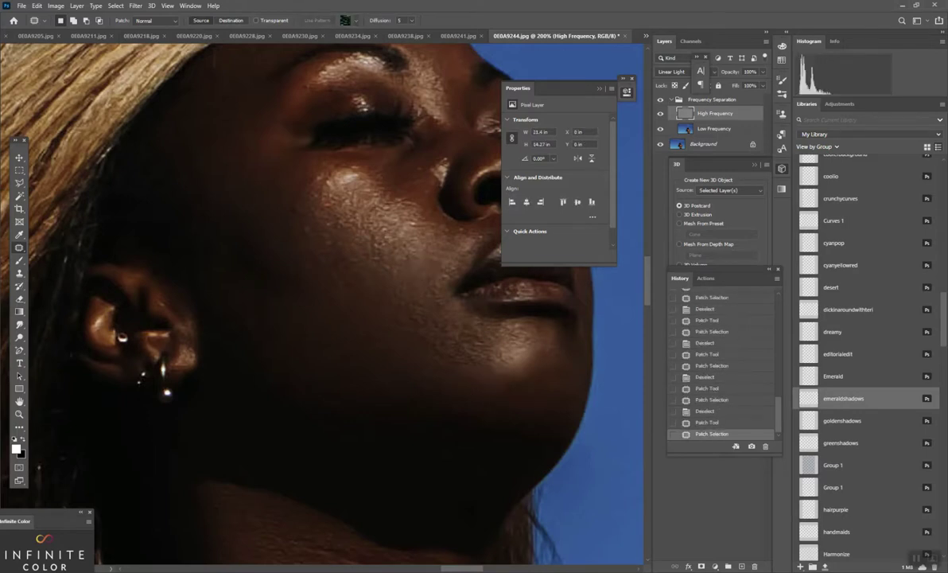
{"action": "key", "text": "ctrl+d"}
{"action": "mouse_move", "coordinate": [534, 362]}
{"action": "left_mouse_down"}
{"action": "mouse_move", "coordinate": [547, 376]}
{"action": "mouse_move", "coordinate": [525, 350]}
{"action": "mouse_move", "coordinate": [541, 358]}
{"action": "left_mouse_up"}
{"action": "key", "text": "ctrl+d"}
Step: Switch to the Low Frequency layer and patch the uneven tones across the chin
{"action": "left_click", "coordinate": [715, 129]}
{"action": "left_click_drag", "start_coordinate": [523, 373], "coordinate": [513, 397]}
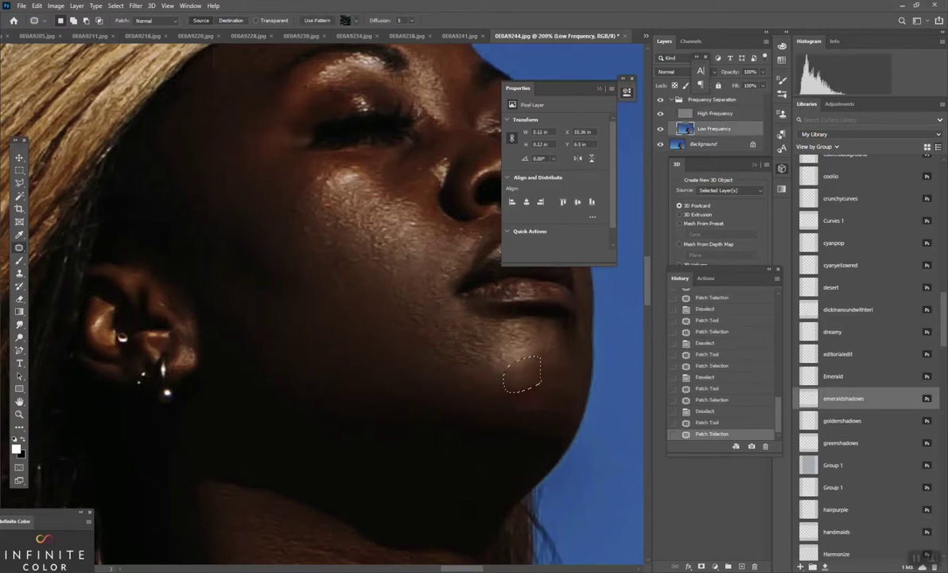
{"action": "key", "text": "ctrl+d"}
{"action": "left_click_drag", "start_coordinate": [495, 346], "coordinate": [498, 352]}
{"action": "mouse_move", "coordinate": [485, 363]}
{"action": "left_mouse_down"}
{"action": "mouse_move", "coordinate": [481, 383]}
{"action": "mouse_move", "coordinate": [487, 345]}
{"action": "left_mouse_up"}
{"action": "key", "text": "ctrl+d"}
{"action": "left_click_drag", "start_coordinate": [472, 362], "coordinate": [439, 340]}
Step: Patch the tonal transitions on the lower cheek and jaw on the Low Frequency layer
{"action": "mouse_move", "coordinate": [420, 307]}
{"action": "left_mouse_down"}
{"action": "mouse_move", "coordinate": [426, 315]}
{"action": "mouse_move", "coordinate": [394, 334]}
{"action": "mouse_move", "coordinate": [414, 306]}
{"action": "mouse_move", "coordinate": [362, 326]}
{"action": "mouse_move", "coordinate": [399, 320]}
{"action": "left_mouse_up"}
{"action": "key", "text": "ctrl+d"}
{"action": "key", "text": "ctrl+d"}
{"action": "key", "text": "ctrl+d"}
{"action": "left_click_drag", "start_coordinate": [350, 332], "coordinate": [312, 342]}
{"action": "key", "text": "ctrl+d"}
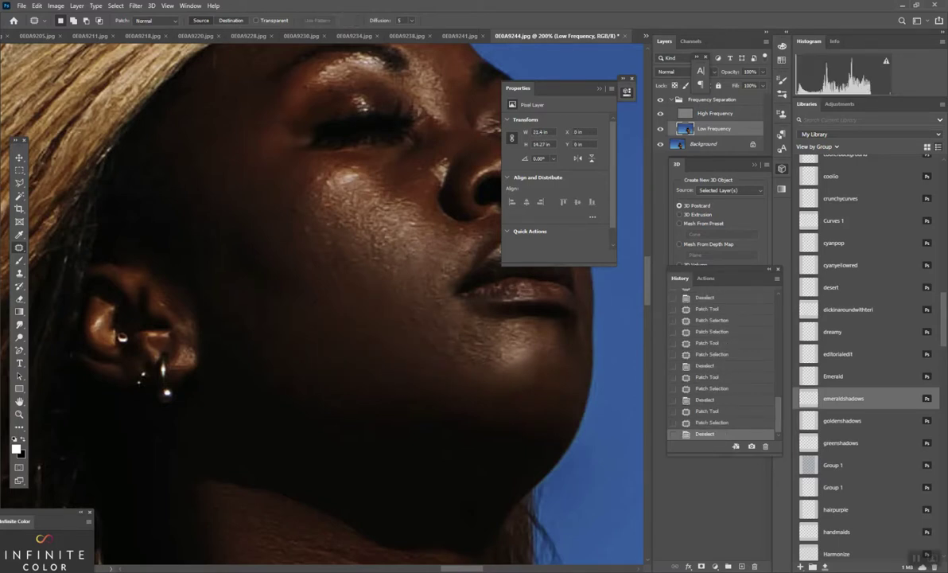
Step: Return to the High Frequency layer and patch the texture on the upper cheek beside the nose
{"action": "key", "text": "alt+bracketright"}
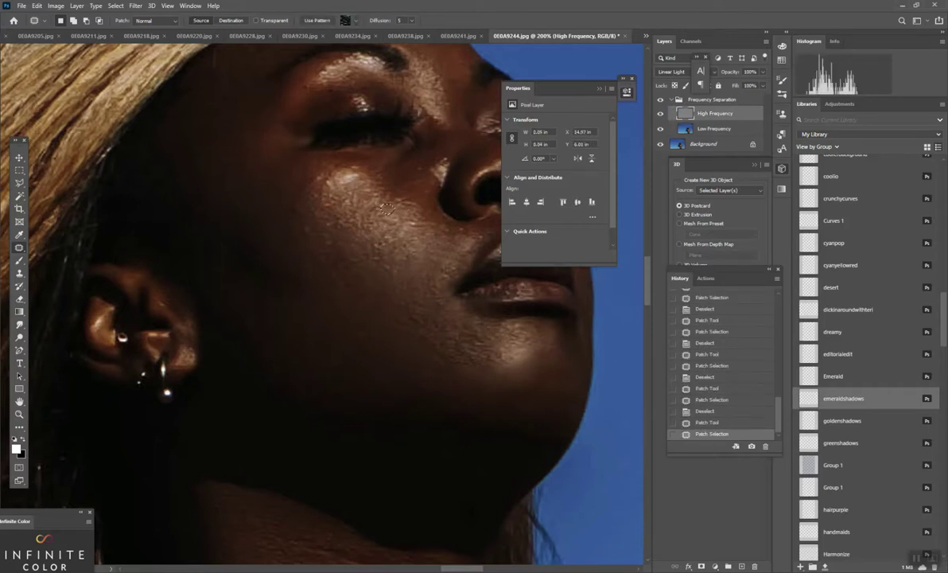
{"action": "left_click_drag", "start_coordinate": [404, 195], "coordinate": [393, 189]}
{"action": "mouse_move", "coordinate": [398, 194]}
{"action": "left_mouse_down"}
{"action": "mouse_move", "coordinate": [408, 201]}
{"action": "mouse_move", "coordinate": [377, 184]}
{"action": "left_mouse_up"}
{"action": "key", "text": "ctrl+d"}
{"action": "mouse_move", "coordinate": [382, 189]}
{"action": "left_mouse_down"}
{"action": "mouse_move", "coordinate": [400, 202]}
{"action": "mouse_move", "coordinate": [389, 187]}
{"action": "mouse_move", "coordinate": [428, 198]}
{"action": "left_mouse_up"}
{"action": "key", "text": "ctrl+d"}
{"action": "key", "text": "ctrl+d"}
{"action": "key", "text": "ctrl+d"}
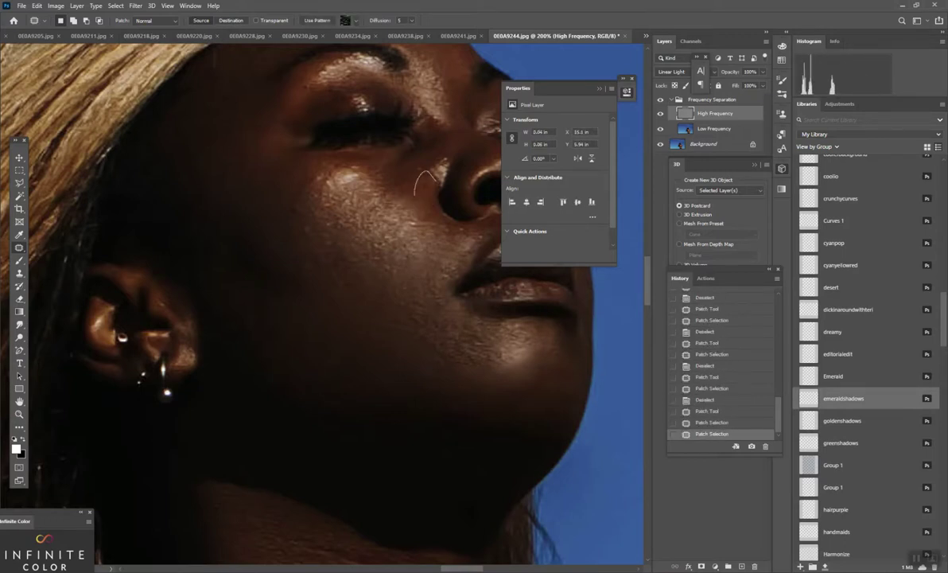
{"action": "key", "text": "ctrl+d"}
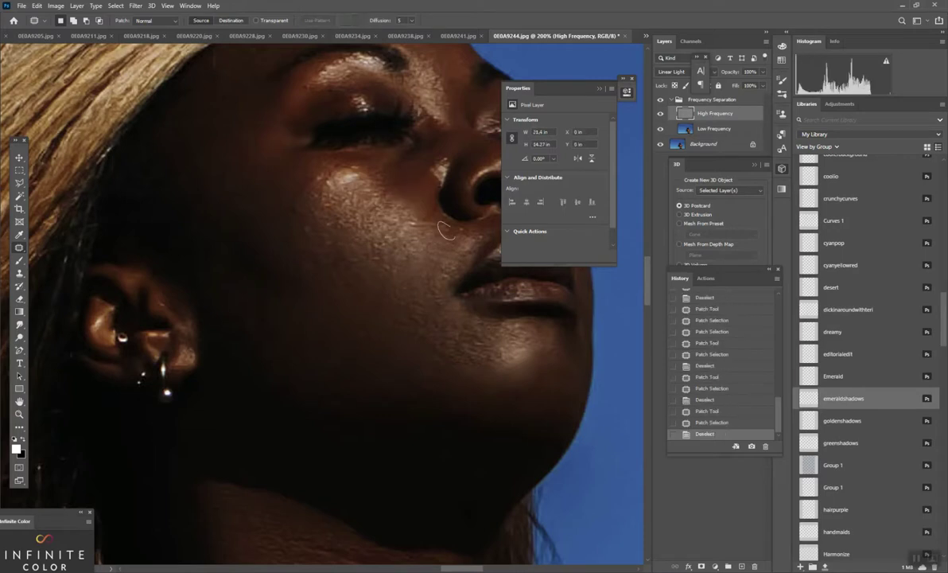
Step: Patch the texture between the nostril and the upper lip, including the start of the smile line
{"action": "left_click_drag", "start_coordinate": [444, 225], "coordinate": [442, 228]}
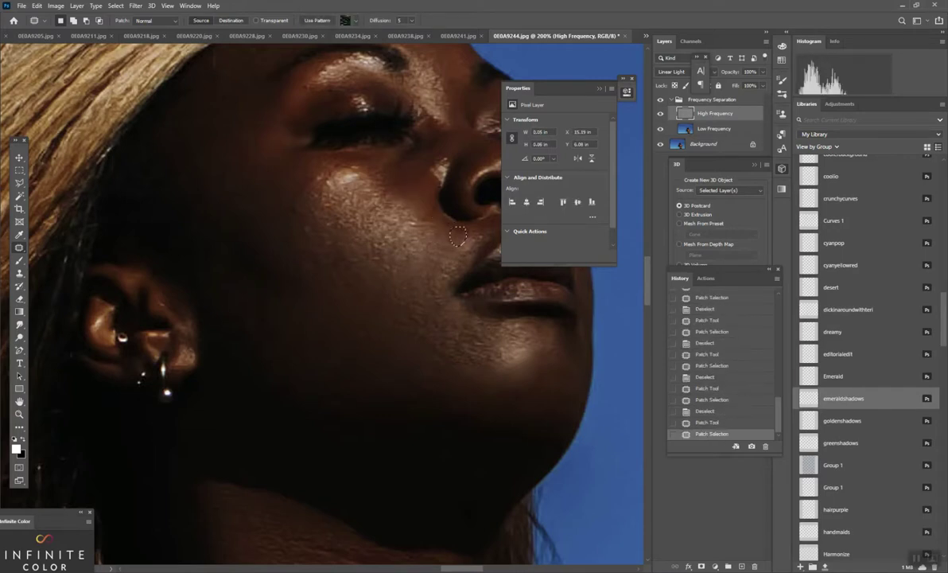
{"action": "key", "text": "ctrl+d"}
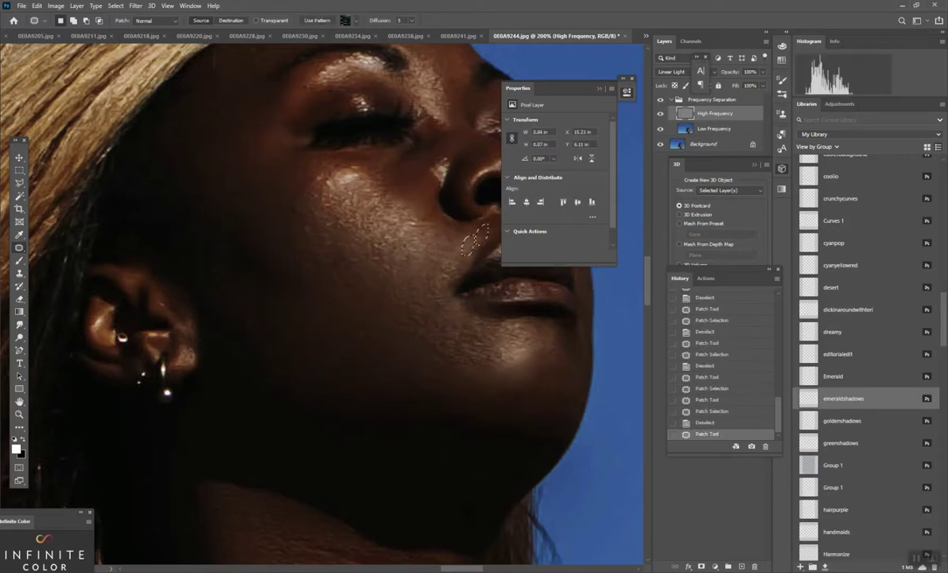
{"action": "left_click_drag", "start_coordinate": [463, 250], "coordinate": [465, 250]}
{"action": "key", "text": "ctrl+d"}
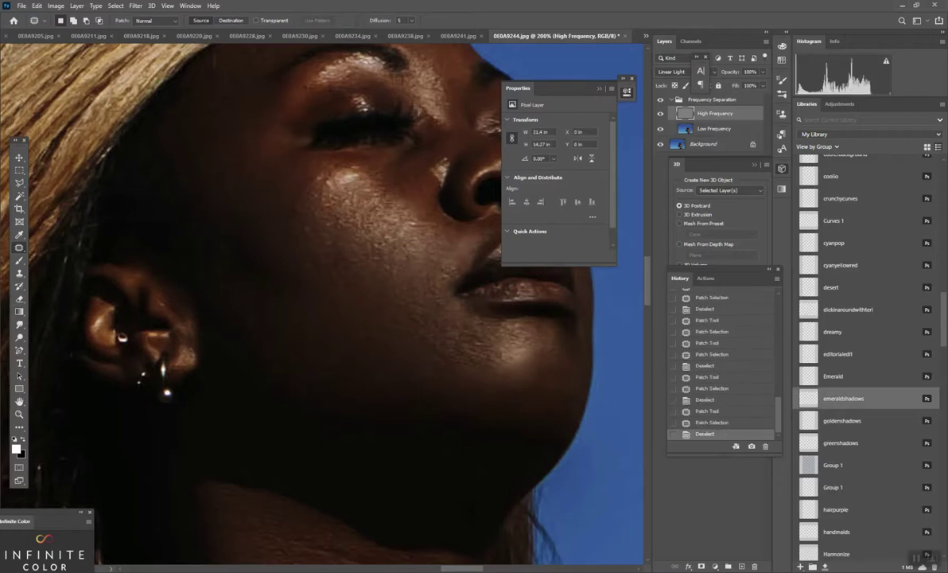
{"action": "mouse_move", "coordinate": [427, 220]}
{"action": "left_mouse_down"}
{"action": "mouse_move", "coordinate": [458, 246]}
{"action": "mouse_move", "coordinate": [475, 230]}
{"action": "mouse_move", "coordinate": [459, 249]}
{"action": "left_mouse_up"}
{"action": "key", "text": "ctrl+d"}
{"action": "key", "text": "ctrl+d"}
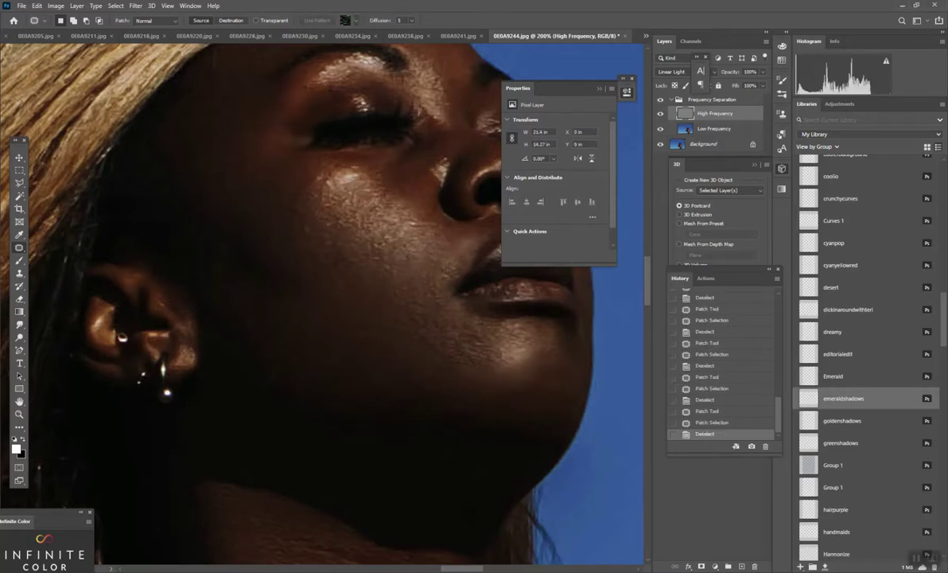
Step: Patch the fine line and remaining texture spots on the cheek next to the nostril
{"action": "mouse_move", "coordinate": [436, 225]}
{"action": "left_mouse_down"}
{"action": "mouse_move", "coordinate": [450, 241]}
{"action": "mouse_move", "coordinate": [403, 222]}
{"action": "mouse_move", "coordinate": [426, 211]}
{"action": "left_mouse_up"}
{"action": "key", "text": "ctrl+d"}
{"action": "mouse_move", "coordinate": [416, 216]}
{"action": "left_mouse_down"}
{"action": "mouse_move", "coordinate": [447, 231]}
{"action": "mouse_move", "coordinate": [417, 215]}
{"action": "mouse_move", "coordinate": [443, 236]}
{"action": "mouse_move", "coordinate": [416, 231]}
{"action": "mouse_move", "coordinate": [414, 210]}
{"action": "left_mouse_up"}
{"action": "key", "text": "ctrl+d"}
{"action": "key", "text": "ctrl+d"}
{"action": "left_click_drag", "start_coordinate": [410, 222], "coordinate": [443, 237]}
{"action": "key", "text": "ctrl+d"}
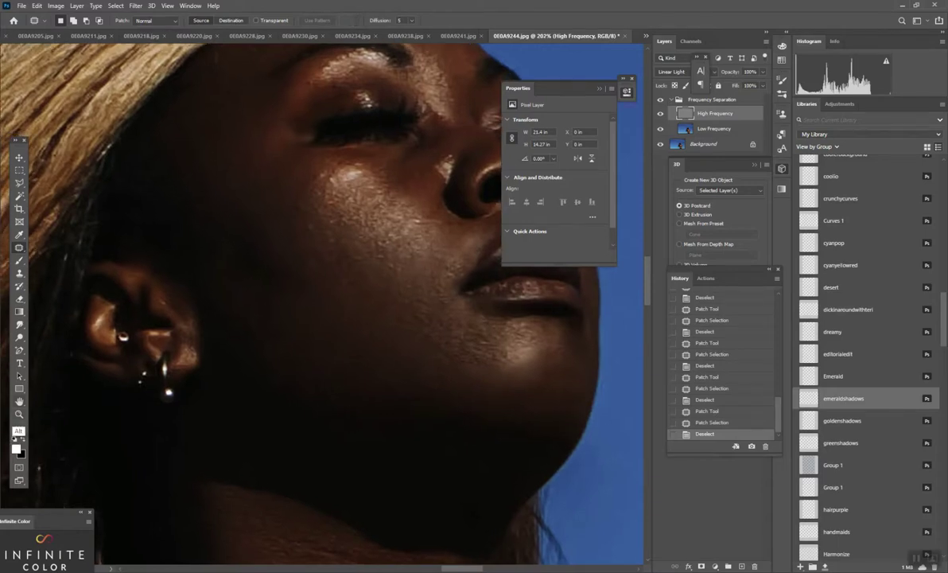
Step: Review the retouched face against the full photo, then inspect the face and neck for remaining skin flaws
{"action": "key", "text": "z"}
{"action": "left_click", "coordinate": [324, 302], "text": "alt"}
{"action": "left_click", "coordinate": [321, 378], "text": "alt"}
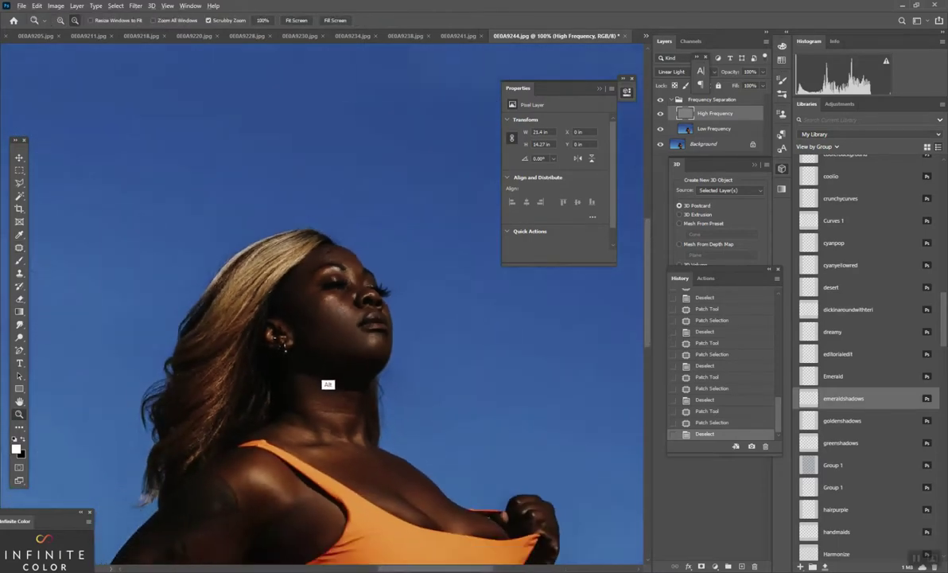
{"action": "left_click", "coordinate": [328, 383], "text": "alt"}
{"action": "left_click", "coordinate": [334, 394], "text": "alt"}
{"action": "left_click", "coordinate": [339, 401], "text": "alt"}
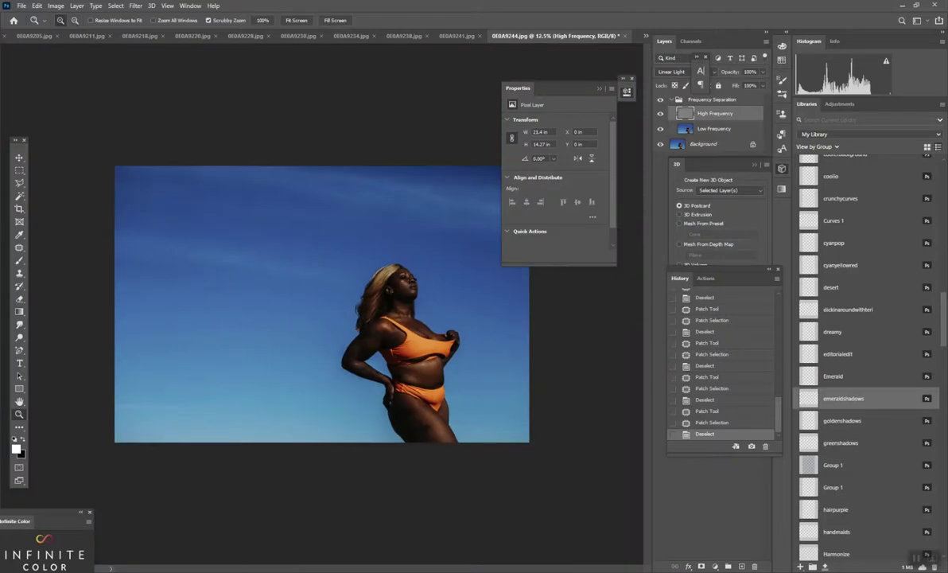
{"action": "left_click", "coordinate": [450, 434]}
{"action": "left_click", "coordinate": [456, 439]}
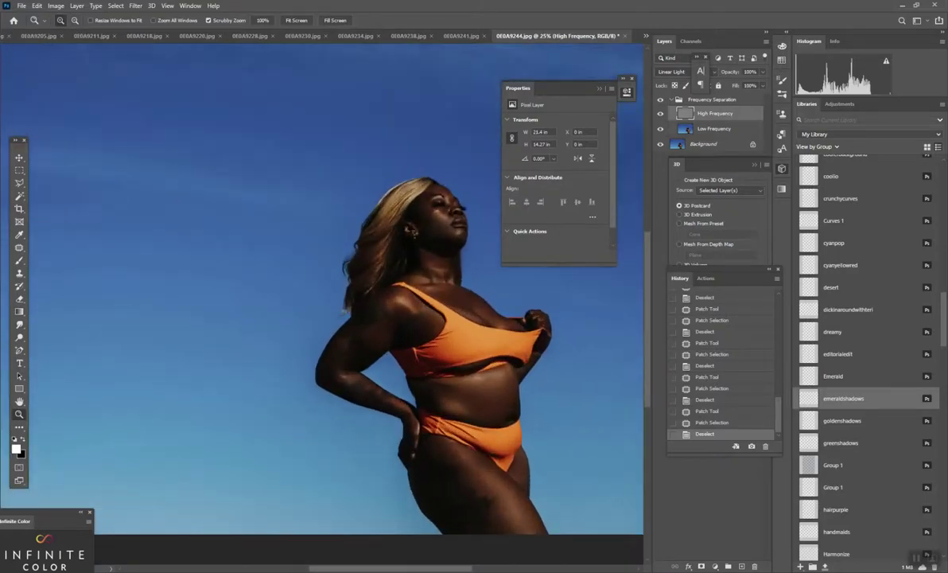
{"action": "left_click", "coordinate": [467, 192]}
{"action": "left_click", "coordinate": [467, 192]}
{"action": "left_click", "coordinate": [467, 192]}
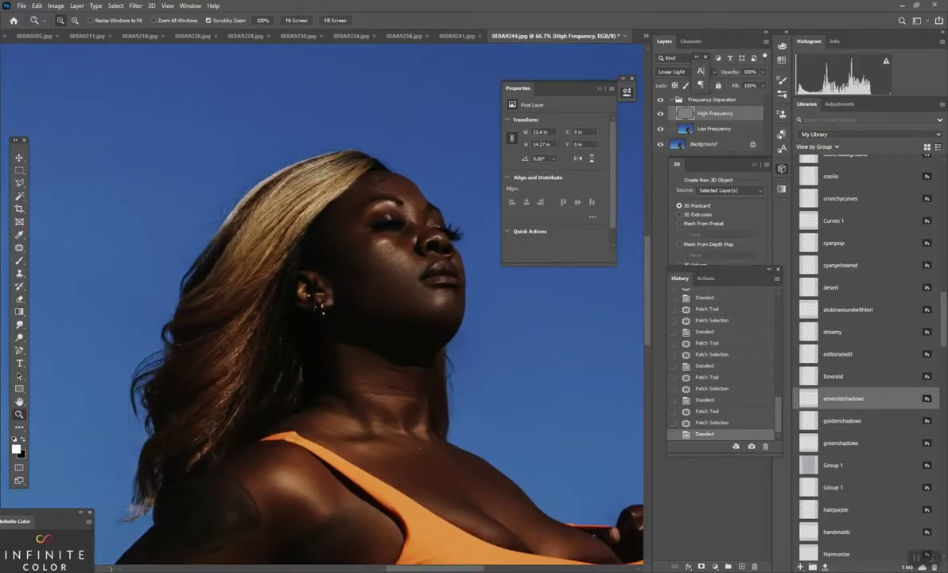
Step: Patch the texture creases on the upper neck just below the jaw on the High Frequency layer
{"action": "key", "text": "j"}
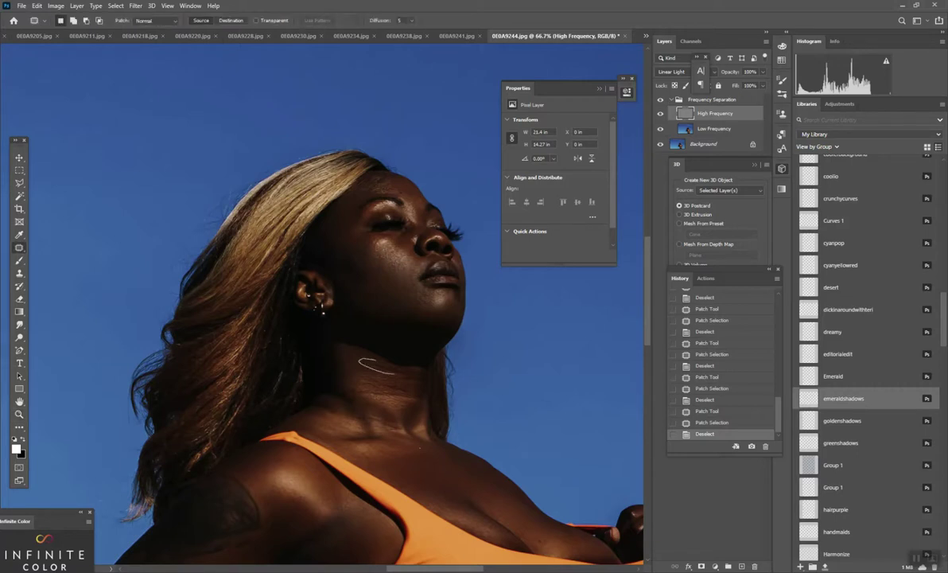
{"action": "mouse_move", "coordinate": [393, 373]}
{"action": "left_mouse_down"}
{"action": "mouse_move", "coordinate": [378, 360]}
{"action": "mouse_move", "coordinate": [385, 376]}
{"action": "left_mouse_up"}
{"action": "key", "text": "ctrl+d"}
{"action": "mouse_move", "coordinate": [350, 343]}
{"action": "left_mouse_down"}
{"action": "mouse_move", "coordinate": [364, 340]}
{"action": "mouse_move", "coordinate": [366, 378]}
{"action": "left_mouse_up"}
{"action": "key", "text": "ctrl+d"}
{"action": "key", "text": "ctrl+d"}
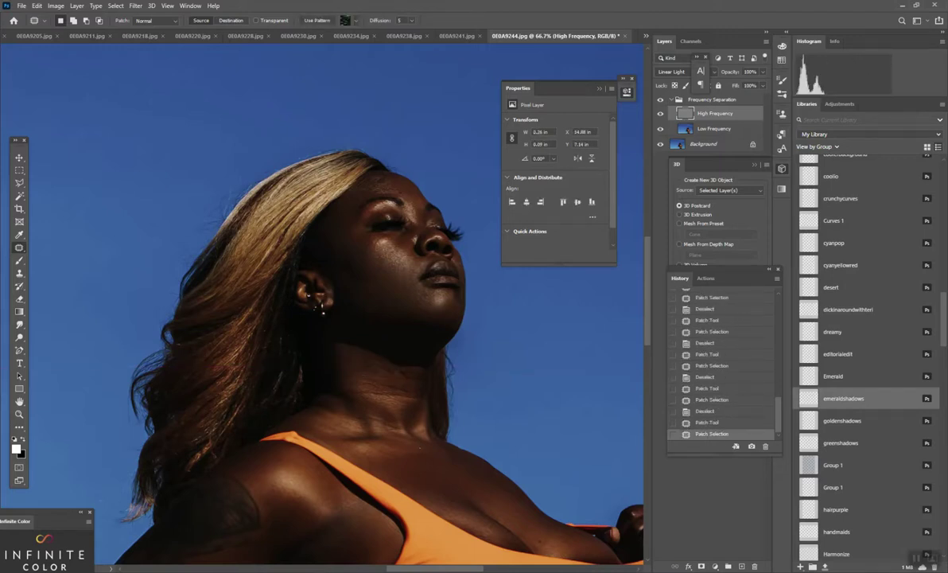
Step: Patch the neck texture toward the throat, under the chin, with nearby clean skin
{"action": "left_click_drag", "start_coordinate": [421, 380], "coordinate": [420, 379]}
{"action": "left_click_drag", "start_coordinate": [408, 378], "coordinate": [415, 373]}
{"action": "key", "text": "ctrl+d"}
{"action": "mouse_move", "coordinate": [406, 373]}
{"action": "left_mouse_down"}
{"action": "mouse_move", "coordinate": [378, 388]}
{"action": "mouse_move", "coordinate": [407, 381]}
{"action": "mouse_move", "coordinate": [405, 393]}
{"action": "mouse_move", "coordinate": [377, 381]}
{"action": "mouse_move", "coordinate": [357, 367]}
{"action": "mouse_move", "coordinate": [374, 378]}
{"action": "mouse_move", "coordinate": [364, 359]}
{"action": "left_mouse_up"}
{"action": "key", "text": "ctrl+d"}
{"action": "key", "text": "ctrl+d"}
{"action": "key", "text": "ctrl+d"}
{"action": "key", "text": "ctrl+d"}
{"action": "key", "text": "ctrl+d"}
Step: Patch the horizontal crease texture across the middle of the neck below the ear
{"action": "left_click_drag", "start_coordinate": [370, 365], "coordinate": [371, 384]}
{"action": "key", "text": "ctrl+d"}
{"action": "mouse_move", "coordinate": [364, 389]}
{"action": "left_mouse_down"}
{"action": "mouse_move", "coordinate": [376, 393]}
{"action": "mouse_move", "coordinate": [377, 384]}
{"action": "mouse_move", "coordinate": [377, 395]}
{"action": "left_mouse_up"}
{"action": "key", "text": "ctrl+d"}
{"action": "key", "text": "ctrl+d"}
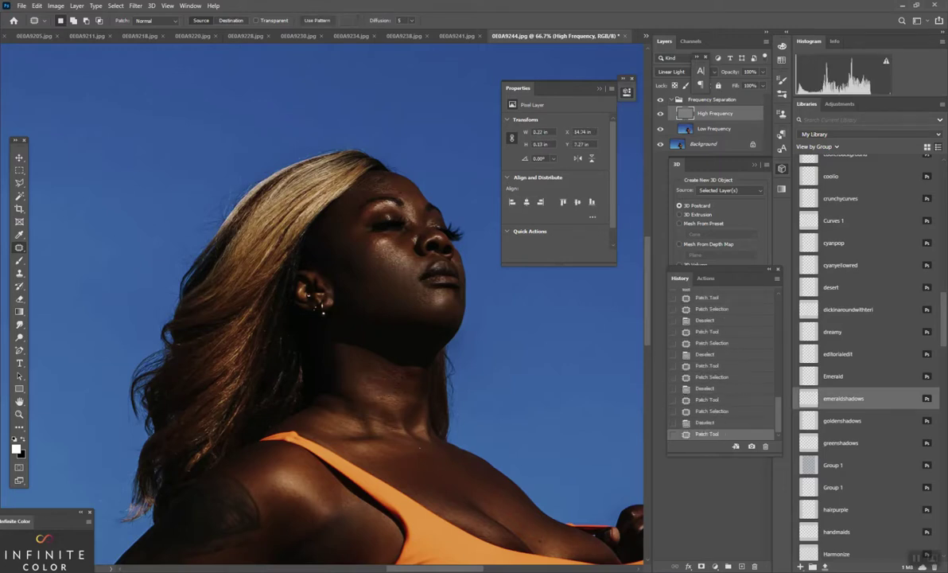
Step: Patch the remaining line texture from the side of the neck to its centre
{"action": "left_click_drag", "start_coordinate": [353, 360], "coordinate": [376, 393]}
{"action": "key", "text": "ctrl+d"}
{"action": "mouse_move", "coordinate": [371, 387]}
{"action": "left_mouse_down"}
{"action": "mouse_move", "coordinate": [358, 362]}
{"action": "mouse_move", "coordinate": [392, 378]}
{"action": "left_mouse_up"}
{"action": "key", "text": "ctrl+d"}
{"action": "mouse_move", "coordinate": [389, 376]}
{"action": "left_mouse_down"}
{"action": "mouse_move", "coordinate": [381, 368]}
{"action": "mouse_move", "coordinate": [415, 377]}
{"action": "mouse_move", "coordinate": [394, 369]}
{"action": "left_mouse_up"}
{"action": "key", "text": "ctrl+d"}
{"action": "key", "text": "ctrl+d"}
{"action": "key", "text": "ctrl+d"}
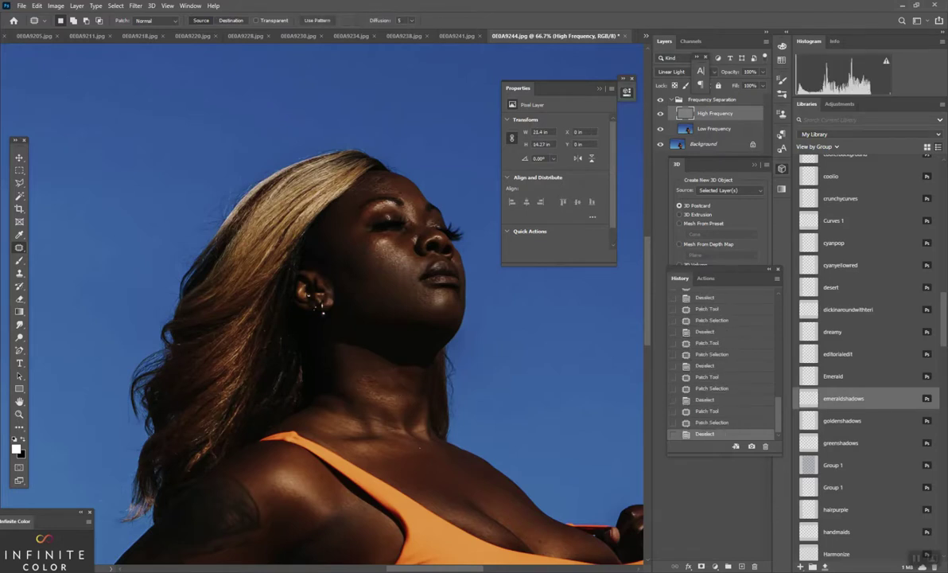
Step: Compare the neck before and after retouching by stepping backward and forward through the latest texture patches
{"action": "key", "text": "ctrl+z"}
{"action": "key", "text": "ctrl+z"}
{"action": "key", "text": "ctrl+z"}
{"action": "key", "text": "ctrl+z"}
{"action": "key", "text": "ctrl+z"}
{"action": "key", "text": "ctrl+z"}
{"action": "key", "text": "ctrl+z"}
{"action": "key", "text": "ctrl+z"}
{"action": "key", "text": "ctrl+z"}
{"action": "key", "text": "ctrl+z"}
{"action": "key", "text": "ctrl+z"}
{"action": "key", "text": "ctrl+z"}
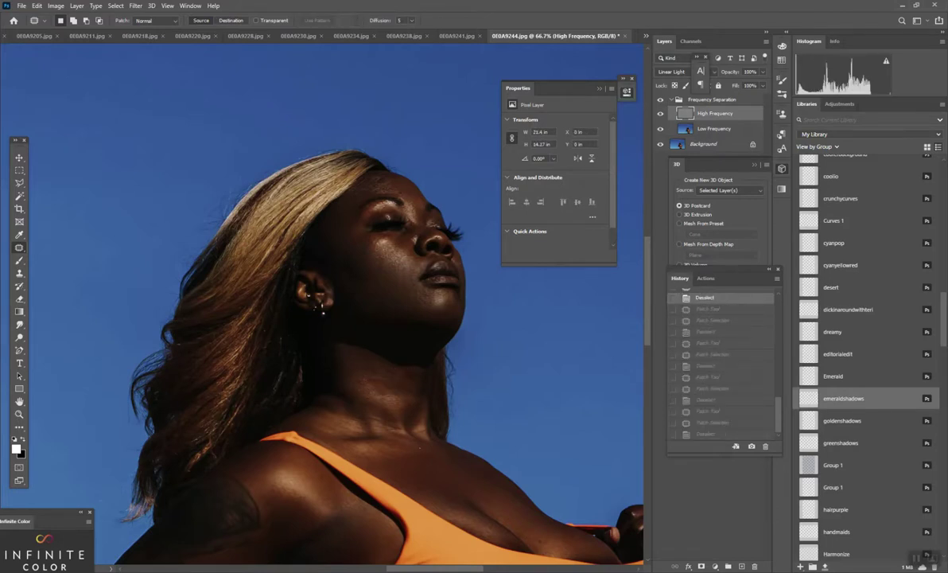
{"action": "key", "text": "ctrl+shift+z"}
{"action": "key", "text": "ctrl+shift+z"}
{"action": "key", "text": "ctrl+shift+z"}
{"action": "key", "text": "ctrl+shift+z"}
{"action": "key", "text": "ctrl+shift+z"}
{"action": "key", "text": "ctrl+shift+z"}
{"action": "key", "text": "ctrl+shift+z"}
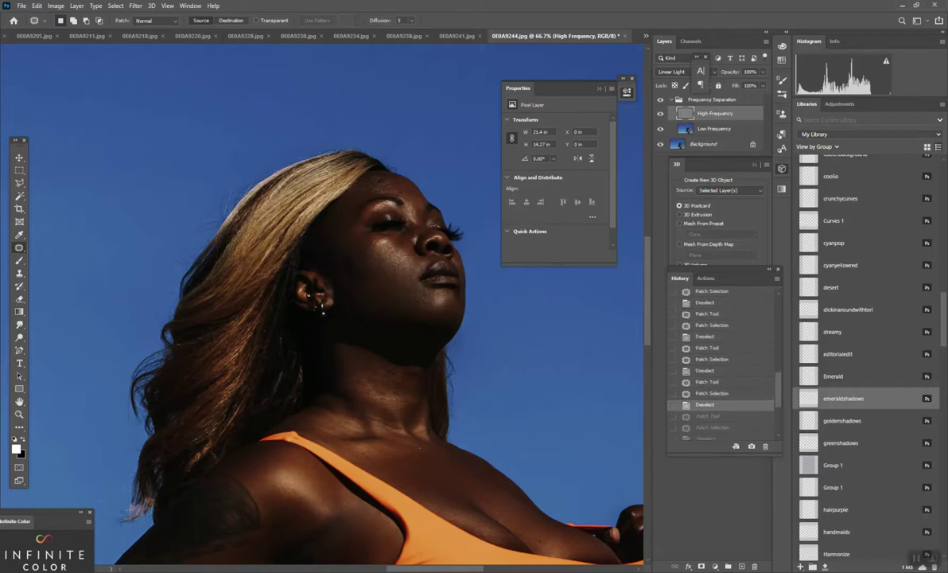
{"action": "key", "text": "ctrl+z"}
{"action": "key", "text": "ctrl+z"}
{"action": "key", "text": "ctrl+z"}
{"action": "key", "text": "ctrl+z"}
{"action": "key", "text": "ctrl+z"}
{"action": "key", "text": "ctrl+z"}
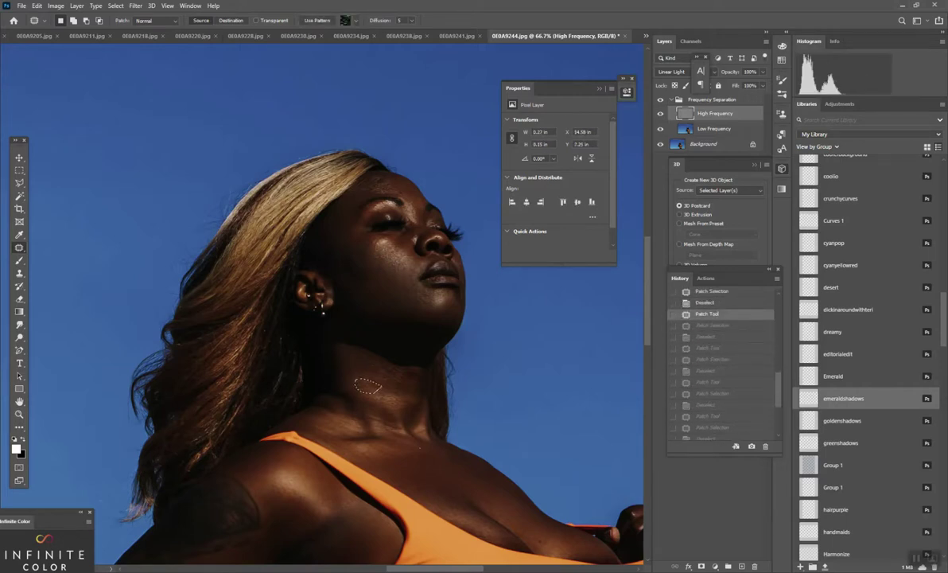
{"action": "key", "text": "ctrl+shift+z"}
{"action": "key", "text": "ctrl+shift+z"}
{"action": "key", "text": "ctrl+shift+z"}
{"action": "key", "text": "ctrl+shift+z"}
{"action": "key", "text": "ctrl+shift+z"}
{"action": "key", "text": "ctrl+shift+z"}
{"action": "key", "text": "ctrl+shift+z"}
{"action": "key", "text": "ctrl+shift+z"}
{"action": "key", "text": "ctrl+shift+z"}
{"action": "key", "text": "ctrl+shift+z"}
Step: Patch the leftover texture lines on the lower neck and centre of the throat on the High Frequency layer
{"action": "mouse_move", "coordinate": [390, 398]}
{"action": "left_mouse_down"}
{"action": "mouse_move", "coordinate": [402, 418]}
{"action": "mouse_move", "coordinate": [393, 397]}
{"action": "left_mouse_up"}
{"action": "key", "text": "ctrl+d"}
{"action": "key", "text": "ctrl+shift+z"}
{"action": "key", "text": "ctrl+shift+z"}
{"action": "mouse_move", "coordinate": [402, 398]}
{"action": "left_mouse_down"}
{"action": "mouse_move", "coordinate": [389, 413]}
{"action": "mouse_move", "coordinate": [410, 401]}
{"action": "left_mouse_up"}
{"action": "key", "text": "ctrl+d"}
{"action": "left_click_drag", "start_coordinate": [401, 399], "coordinate": [390, 413]}
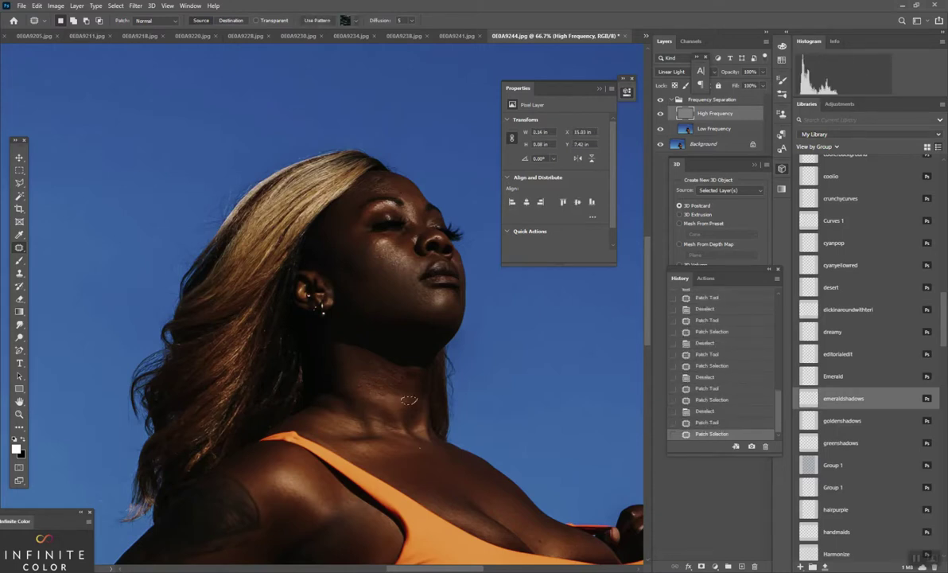
{"action": "key", "text": "ctrl+d"}
{"action": "left_click_drag", "start_coordinate": [401, 373], "coordinate": [404, 391]}
{"action": "key", "text": "ctrl+d"}
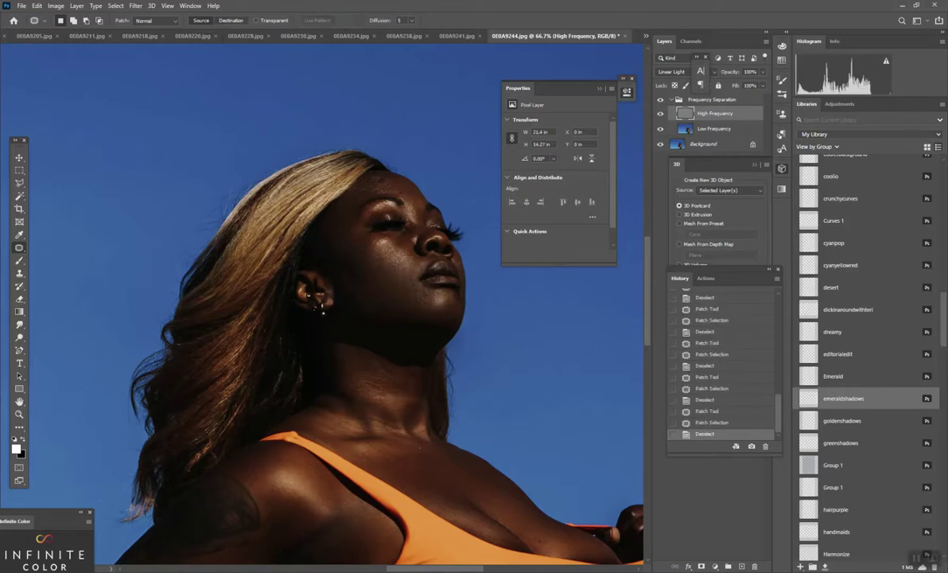
Step: Switch to the Low Frequency layer and patch the uneven tones in the middle of the neck
{"action": "left_click", "coordinate": [714, 129]}
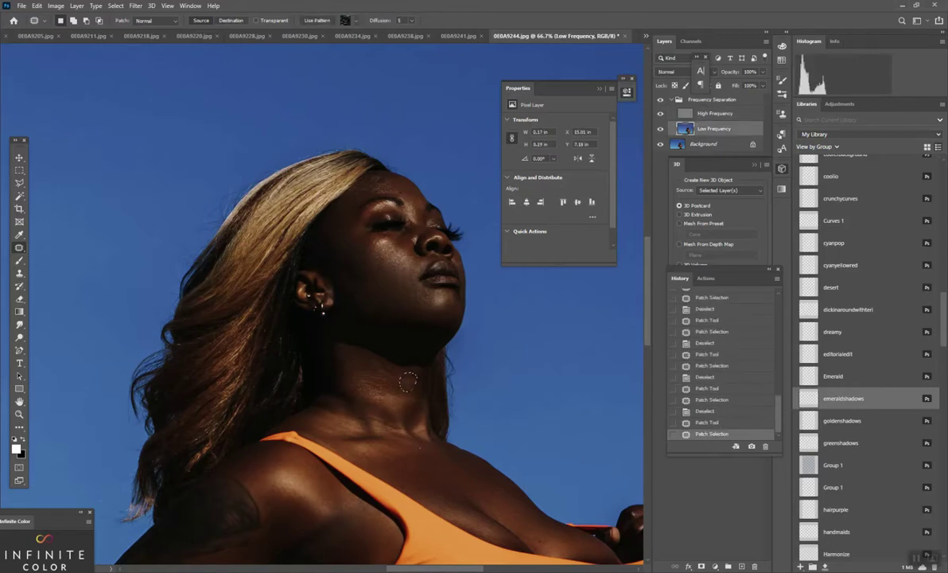
{"action": "mouse_move", "coordinate": [391, 371]}
{"action": "left_mouse_down"}
{"action": "mouse_move", "coordinate": [401, 380]}
{"action": "mouse_move", "coordinate": [380, 357]}
{"action": "left_mouse_up"}
{"action": "key", "text": "ctrl+d"}
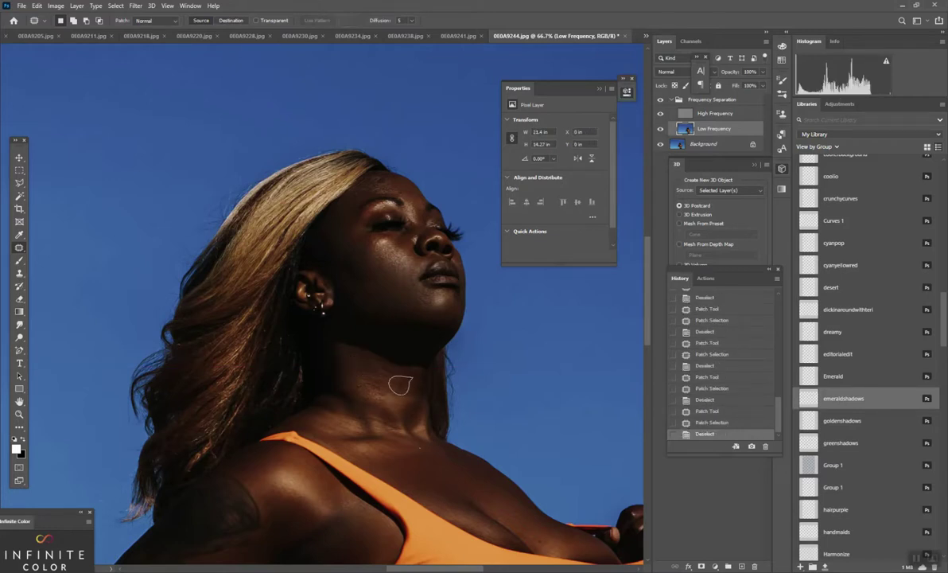
{"action": "left_click_drag", "start_coordinate": [412, 377], "coordinate": [411, 378]}
{"action": "mouse_move", "coordinate": [400, 385]}
{"action": "left_mouse_down"}
{"action": "mouse_move", "coordinate": [383, 368]}
{"action": "mouse_move", "coordinate": [416, 380]}
{"action": "mouse_move", "coordinate": [396, 371]}
{"action": "mouse_move", "coordinate": [407, 372]}
{"action": "left_mouse_up"}
{"action": "key", "text": "ctrl+d"}
{"action": "key", "text": "ctrl+d"}
{"action": "left_click_drag", "start_coordinate": [393, 378], "coordinate": [379, 367]}
{"action": "key", "text": "ctrl+d"}
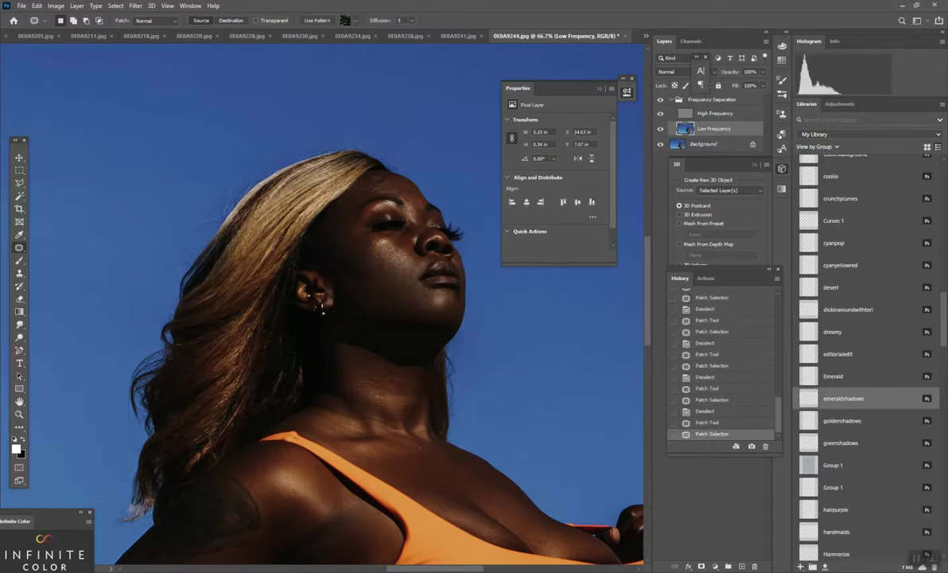
Step: Patch the tonal transitions on the side and base of the neck on the Low Frequency layer
{"action": "mouse_move", "coordinate": [366, 382]}
{"action": "left_mouse_down"}
{"action": "mouse_move", "coordinate": [405, 402]}
{"action": "mouse_move", "coordinate": [375, 384]}
{"action": "left_mouse_up"}
{"action": "key", "text": "ctrl+d"}
{"action": "left_click_drag", "start_coordinate": [389, 399], "coordinate": [396, 390]}
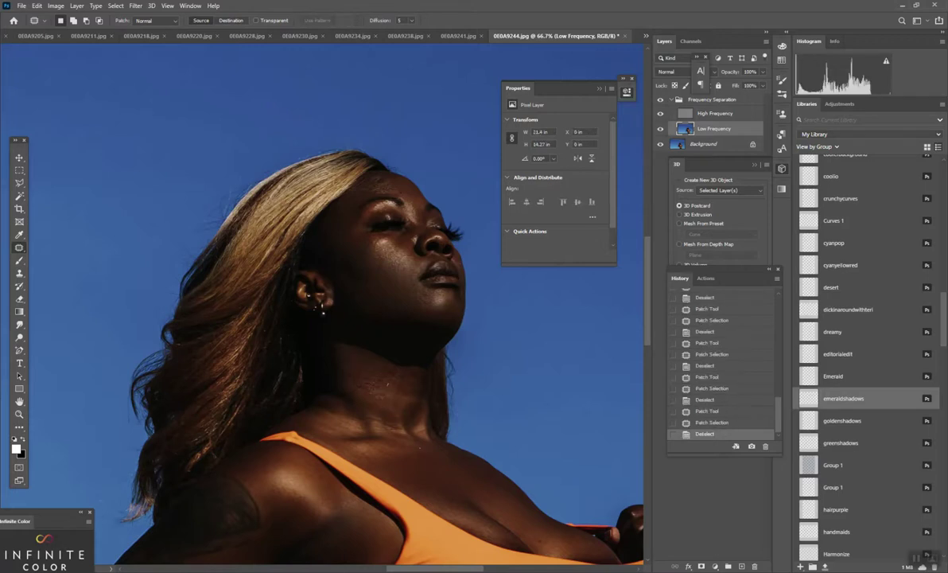
{"action": "key", "text": "ctrl+d"}
{"action": "left_click_drag", "start_coordinate": [404, 411], "coordinate": [406, 390]}
{"action": "mouse_move", "coordinate": [402, 401]}
{"action": "left_mouse_down"}
{"action": "mouse_move", "coordinate": [449, 482]}
{"action": "mouse_move", "coordinate": [418, 397]}
{"action": "left_mouse_up"}
{"action": "key", "text": "ctrl+d"}
{"action": "left_click_drag", "start_coordinate": [408, 400], "coordinate": [423, 456]}
{"action": "key", "text": "ctrl+d"}
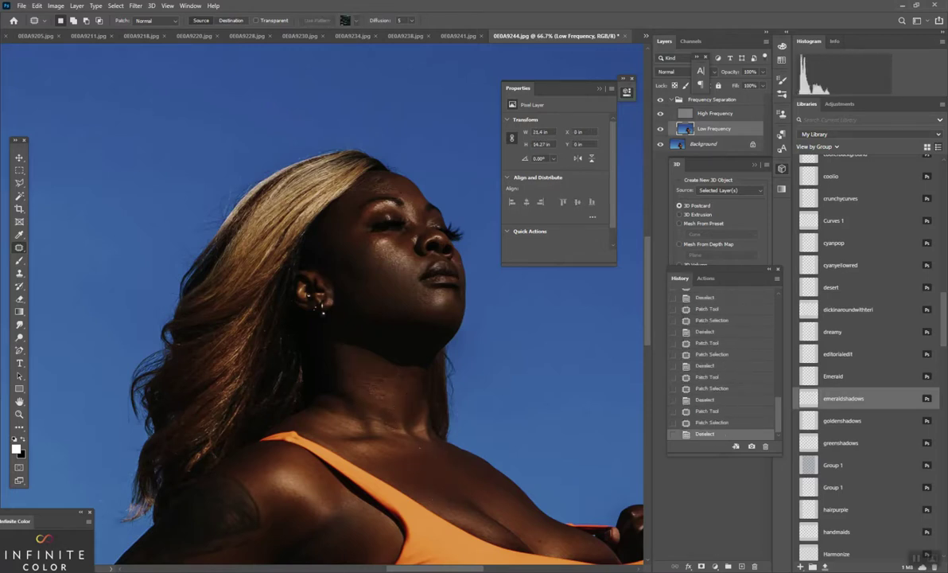
Step: Patch the highlights on the throat below the chin with smoother tones sampled from the upper chest
{"action": "left_click_drag", "start_coordinate": [412, 366], "coordinate": [419, 447]}
{"action": "key", "text": "ctrl+d"}
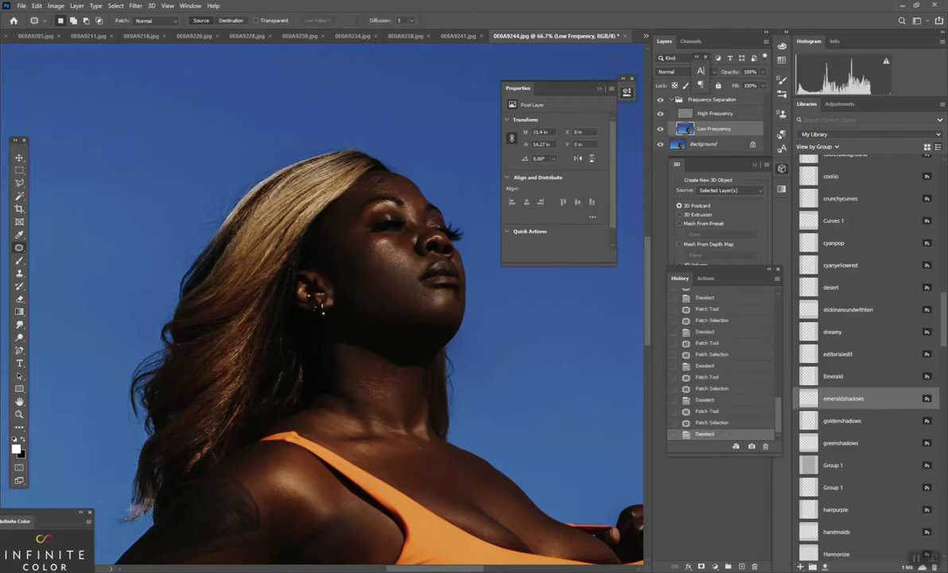
{"action": "left_click_drag", "start_coordinate": [400, 379], "coordinate": [411, 449]}
{"action": "key", "text": "ctrl+d"}
{"action": "left_click_drag", "start_coordinate": [403, 377], "coordinate": [441, 466]}
{"action": "mouse_move", "coordinate": [413, 372]}
{"action": "left_mouse_down"}
{"action": "mouse_move", "coordinate": [409, 383]}
{"action": "mouse_move", "coordinate": [389, 374]}
{"action": "mouse_move", "coordinate": [453, 490]}
{"action": "left_mouse_up"}
{"action": "key", "text": "ctrl+d"}
{"action": "key", "text": "ctrl+d"}
{"action": "left_click_drag", "start_coordinate": [400, 418], "coordinate": [403, 418]}
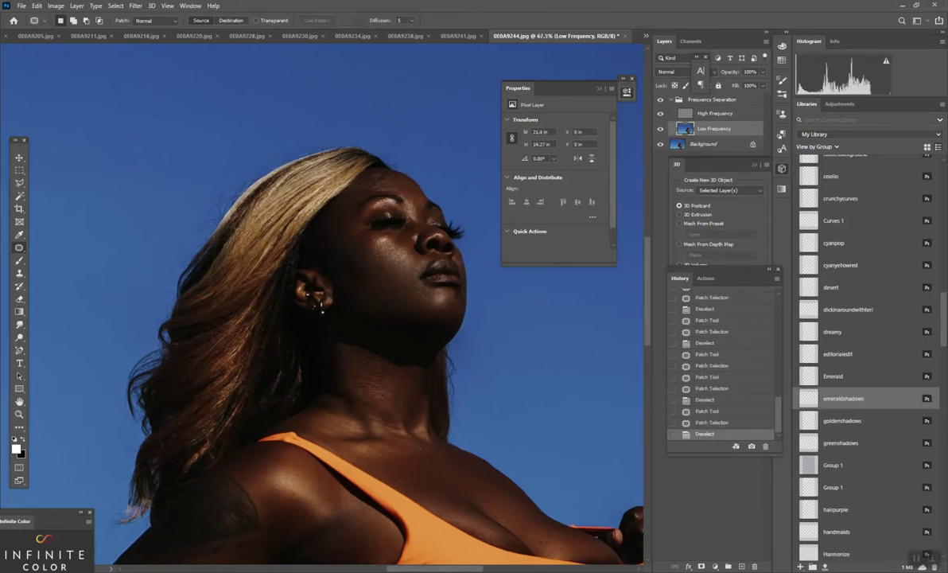
Step: Patch the tones on the chin below the lips and on the hair above the forehead
{"action": "left_click_drag", "start_coordinate": [425, 293], "coordinate": [426, 293]}
{"action": "left_click_drag", "start_coordinate": [432, 299], "coordinate": [407, 283]}
{"action": "key", "text": "ctrl+d"}
{"action": "mouse_move", "coordinate": [342, 159]}
{"action": "left_mouse_down"}
{"action": "mouse_move", "coordinate": [357, 177]}
{"action": "mouse_move", "coordinate": [332, 218]}
{"action": "left_mouse_up"}
{"action": "key", "text": "ctrl+d"}
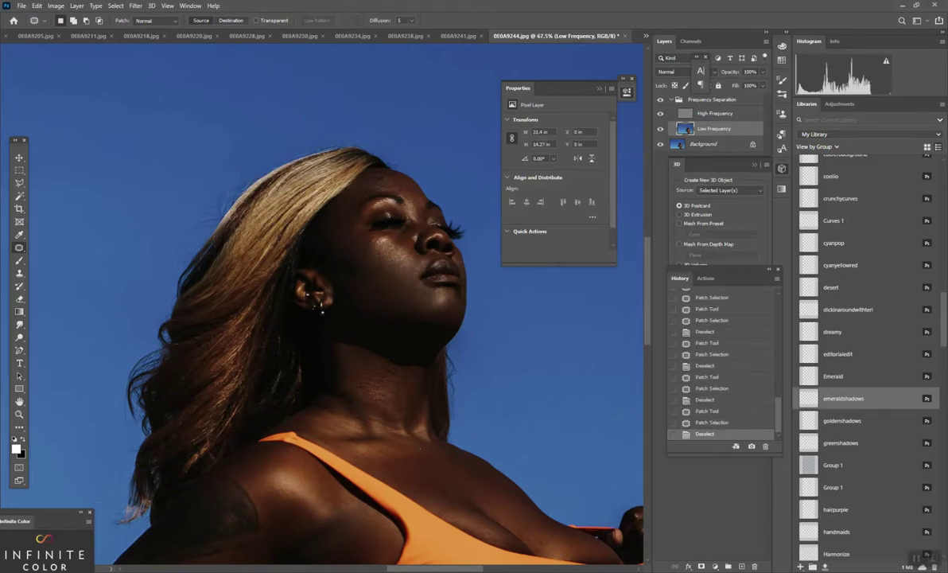
Step: Return to the High Frequency layer and patch the texture along the hairline and upper forehead
{"action": "key", "text": "alt+bracketright"}
{"action": "left_click_drag", "start_coordinate": [361, 165], "coordinate": [378, 170]}
{"action": "key", "text": "ctrl+d"}
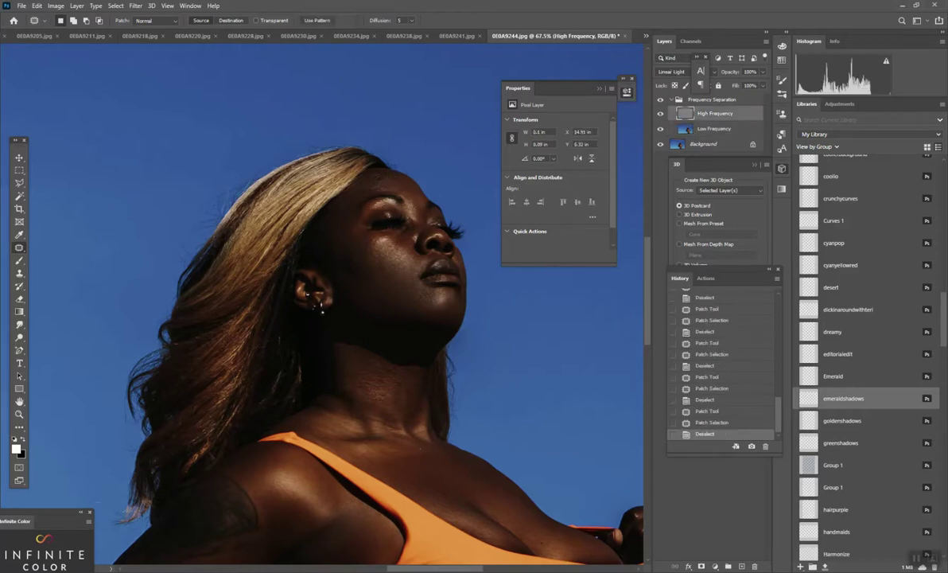
{"action": "mouse_move", "coordinate": [388, 182]}
{"action": "left_mouse_down"}
{"action": "mouse_move", "coordinate": [363, 196]}
{"action": "mouse_move", "coordinate": [384, 184]}
{"action": "mouse_move", "coordinate": [367, 190]}
{"action": "mouse_move", "coordinate": [374, 180]}
{"action": "mouse_move", "coordinate": [339, 176]}
{"action": "left_mouse_up"}
{"action": "key", "text": "ctrl+d"}
{"action": "key", "text": "ctrl+d"}
{"action": "key", "text": "ctrl+d"}
{"action": "key", "text": "ctrl+d"}
{"action": "key", "text": "ctrl+d"}
Step: Patch the texture on the forehead above the brow and around the closed eye
{"action": "left_click_drag", "start_coordinate": [415, 187], "coordinate": [405, 189]}
{"action": "key", "text": "ctrl+d"}
{"action": "mouse_move", "coordinate": [400, 228]}
{"action": "left_mouse_down"}
{"action": "mouse_move", "coordinate": [400, 243]}
{"action": "mouse_move", "coordinate": [404, 231]}
{"action": "mouse_move", "coordinate": [424, 258]}
{"action": "mouse_move", "coordinate": [405, 279]}
{"action": "left_mouse_up"}
{"action": "key", "text": "ctrl+d"}
{"action": "key", "text": "ctrl+d"}
{"action": "key", "text": "ctrl+d"}
{"action": "key", "text": "ctrl+d"}
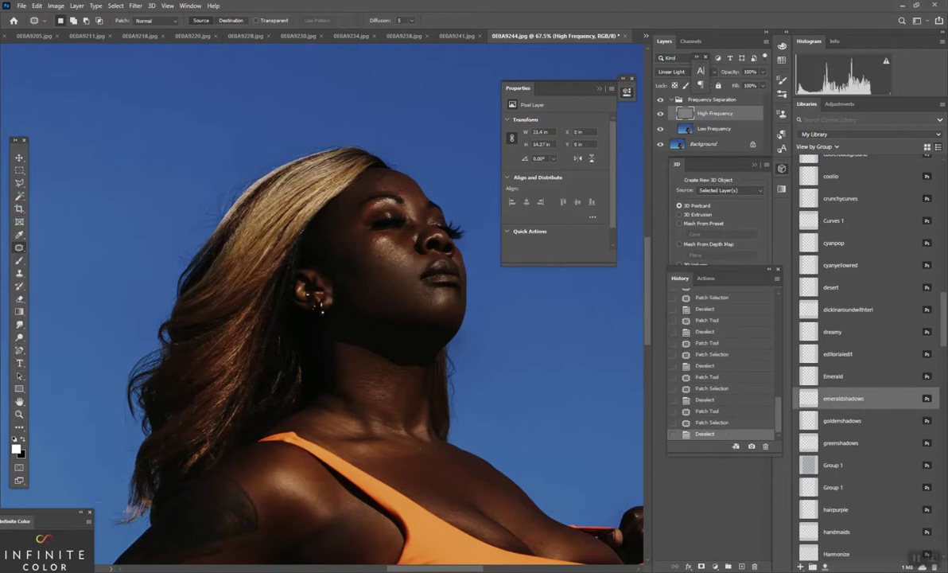
Step: Patch the texture across the highlighted cheek below the closed eye on the High Frequency layer
{"action": "mouse_move", "coordinate": [378, 236]}
{"action": "left_mouse_down"}
{"action": "mouse_move", "coordinate": [403, 267]}
{"action": "mouse_move", "coordinate": [405, 253]}
{"action": "mouse_move", "coordinate": [386, 271]}
{"action": "mouse_move", "coordinate": [407, 286]}
{"action": "mouse_move", "coordinate": [382, 261]}
{"action": "left_mouse_up"}
{"action": "key", "text": "ctrl+d"}
{"action": "key", "text": "ctrl+d"}
{"action": "key", "text": "ctrl+d"}
{"action": "key", "text": "ctrl+d"}
{"action": "mouse_move", "coordinate": [396, 268]}
{"action": "left_mouse_down"}
{"action": "mouse_move", "coordinate": [407, 284]}
{"action": "mouse_move", "coordinate": [398, 270]}
{"action": "left_mouse_up"}
{"action": "left_click_drag", "start_coordinate": [401, 276], "coordinate": [386, 264]}
{"action": "key", "text": "ctrl+d"}
{"action": "left_click_drag", "start_coordinate": [372, 261], "coordinate": [375, 272]}
{"action": "key", "text": "ctrl+d"}
Step: Patch the remaining rough texture on the upper and middle cheek, from the under-eye area toward the nose
{"action": "mouse_move", "coordinate": [374, 267]}
{"action": "left_mouse_down"}
{"action": "mouse_move", "coordinate": [379, 260]}
{"action": "mouse_move", "coordinate": [380, 275]}
{"action": "left_mouse_up"}
{"action": "mouse_move", "coordinate": [370, 242]}
{"action": "left_mouse_down"}
{"action": "mouse_move", "coordinate": [365, 264]}
{"action": "mouse_move", "coordinate": [370, 245]}
{"action": "left_mouse_up"}
{"action": "mouse_move", "coordinate": [366, 254]}
{"action": "left_mouse_down"}
{"action": "mouse_move", "coordinate": [372, 264]}
{"action": "mouse_move", "coordinate": [355, 275]}
{"action": "mouse_move", "coordinate": [360, 257]}
{"action": "mouse_move", "coordinate": [338, 284]}
{"action": "mouse_move", "coordinate": [345, 265]}
{"action": "mouse_move", "coordinate": [409, 274]}
{"action": "mouse_move", "coordinate": [405, 253]}
{"action": "mouse_move", "coordinate": [386, 285]}
{"action": "mouse_move", "coordinate": [402, 266]}
{"action": "mouse_move", "coordinate": [393, 247]}
{"action": "left_mouse_up"}
{"action": "key", "text": "ctrl+d"}
{"action": "key", "text": "ctrl+d"}
{"action": "key", "text": "ctrl+d"}
{"action": "key", "text": "ctrl+d"}
{"action": "key", "text": "ctrl+d"}
{"action": "key", "text": "ctrl+d"}
{"action": "key", "text": "ctrl+d"}
{"action": "left_click_drag", "start_coordinate": [397, 255], "coordinate": [395, 267]}
{"action": "key", "text": "ctrl+d"}
Step: Patch the texture beside the closed eye and on the lower cheek and chin below the lips
{"action": "mouse_move", "coordinate": [372, 229]}
{"action": "left_mouse_down"}
{"action": "mouse_move", "coordinate": [364, 221]}
{"action": "mouse_move", "coordinate": [358, 243]}
{"action": "mouse_move", "coordinate": [391, 230]}
{"action": "mouse_move", "coordinate": [365, 243]}
{"action": "mouse_move", "coordinate": [405, 275]}
{"action": "mouse_move", "coordinate": [423, 273]}
{"action": "mouse_move", "coordinate": [415, 253]}
{"action": "mouse_move", "coordinate": [388, 284]}
{"action": "mouse_move", "coordinate": [412, 305]}
{"action": "mouse_move", "coordinate": [430, 290]}
{"action": "left_mouse_up"}
{"action": "key", "text": "ctrl+d"}
{"action": "key", "text": "ctrl+d"}
{"action": "key", "text": "ctrl+d"}
{"action": "mouse_move", "coordinate": [414, 290]}
{"action": "left_mouse_down"}
{"action": "mouse_move", "coordinate": [386, 296]}
{"action": "mouse_move", "coordinate": [439, 306]}
{"action": "mouse_move", "coordinate": [431, 292]}
{"action": "left_mouse_up"}
{"action": "key", "text": "ctrl+d"}
{"action": "mouse_move", "coordinate": [426, 298]}
{"action": "left_mouse_down"}
{"action": "mouse_move", "coordinate": [391, 295]}
{"action": "mouse_move", "coordinate": [443, 295]}
{"action": "mouse_move", "coordinate": [406, 299]}
{"action": "left_mouse_up"}
{"action": "key", "text": "ctrl+d"}
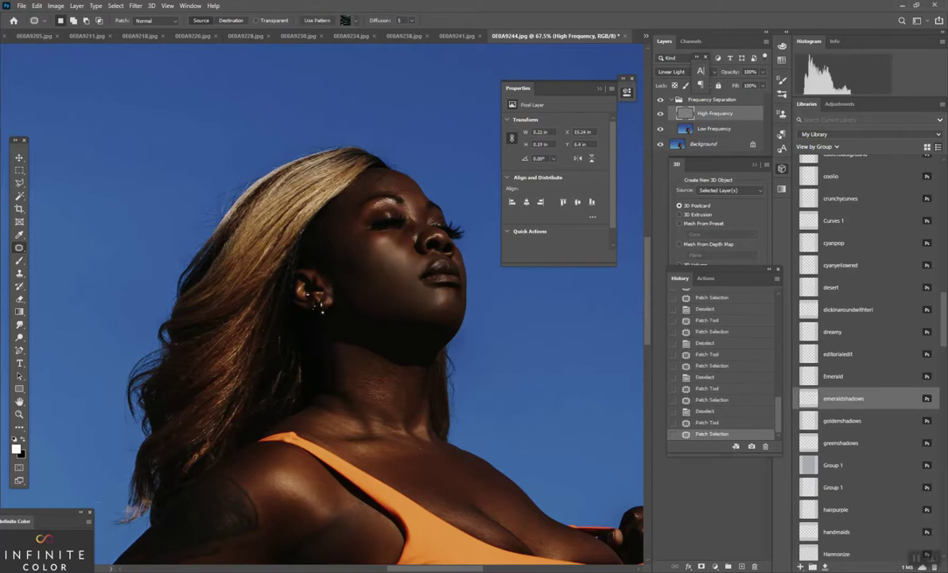
{"action": "key", "text": "ctrl+d"}
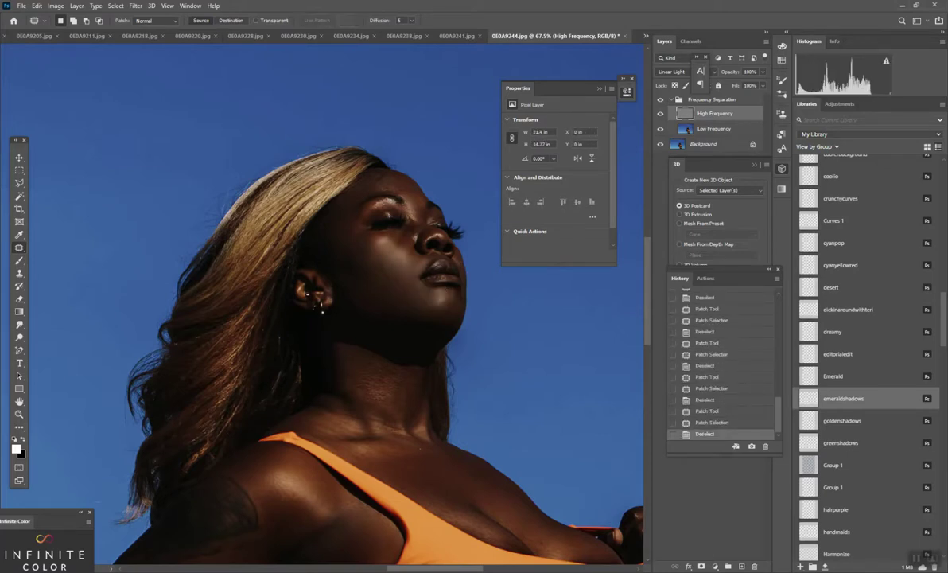
Step: Patch small texture spots on the cheek, upper forehead, jaw and hairline
{"action": "mouse_move", "coordinate": [377, 256]}
{"action": "left_mouse_down"}
{"action": "mouse_move", "coordinate": [385, 283]}
{"action": "mouse_move", "coordinate": [380, 259]}
{"action": "mouse_move", "coordinate": [362, 277]}
{"action": "mouse_move", "coordinate": [368, 246]}
{"action": "mouse_move", "coordinate": [365, 296]}
{"action": "mouse_move", "coordinate": [404, 277]}
{"action": "mouse_move", "coordinate": [367, 267]}
{"action": "left_mouse_up"}
{"action": "key", "text": "ctrl+d"}
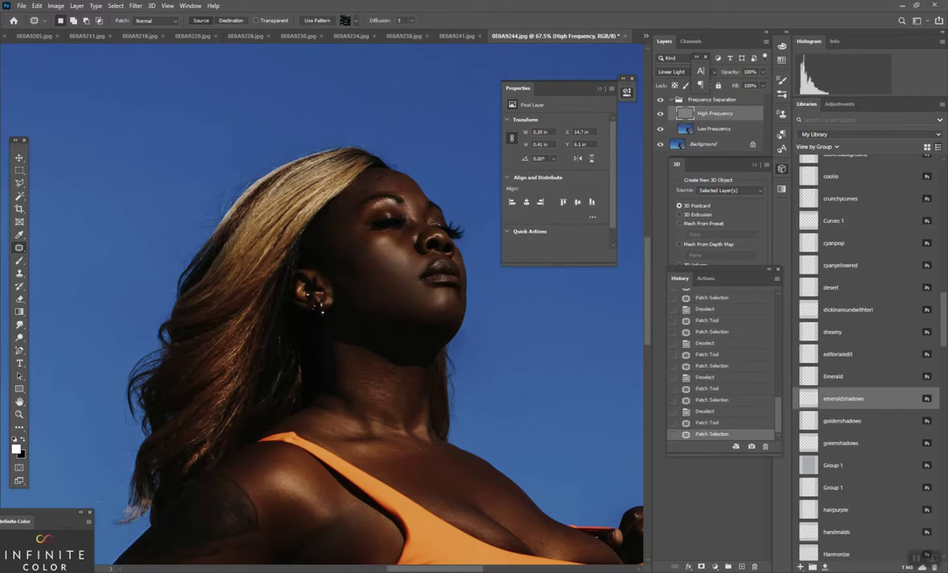
{"action": "key", "text": "ctrl+d"}
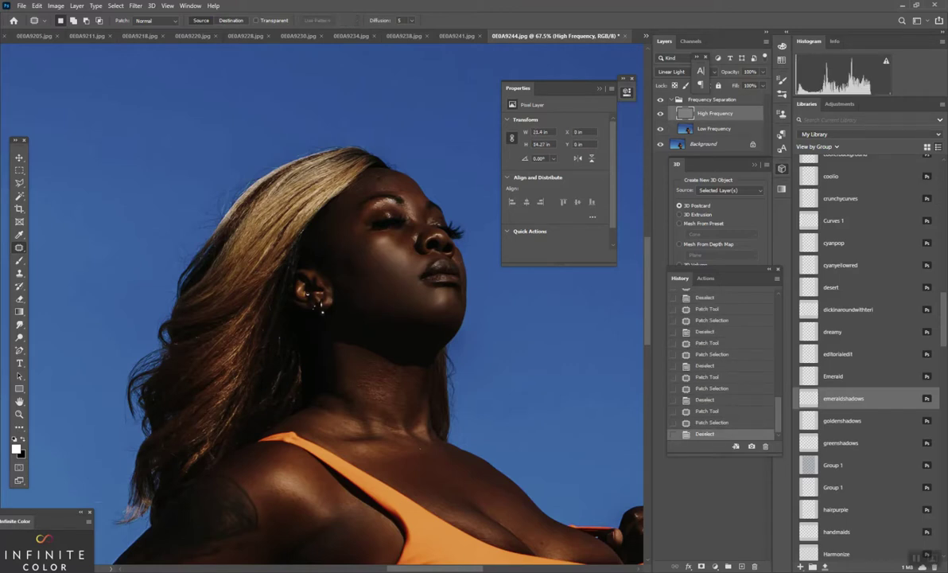
{"action": "left_click_drag", "start_coordinate": [382, 182], "coordinate": [375, 188]}
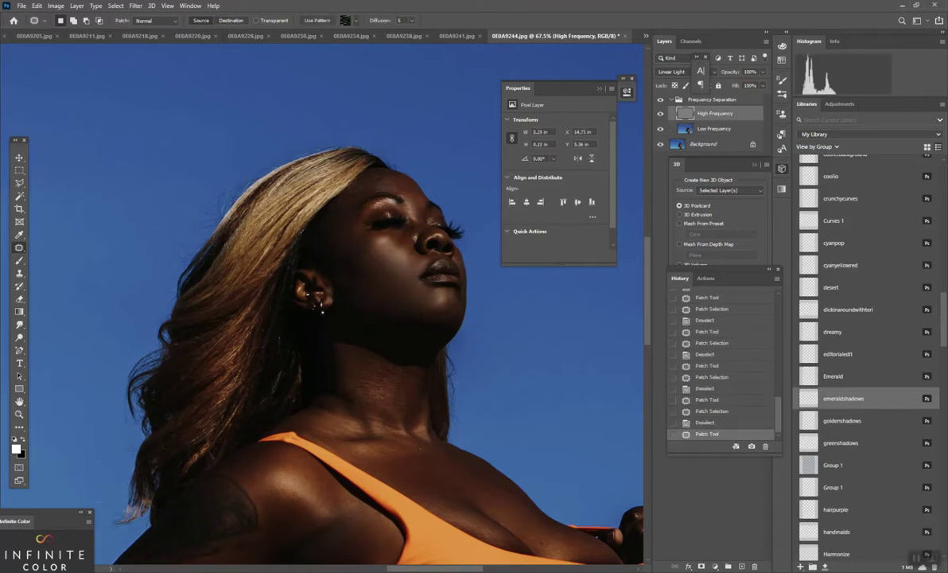
{"action": "left_click_drag", "start_coordinate": [399, 295], "coordinate": [401, 296]}
{"action": "key", "text": "ctrl+d"}
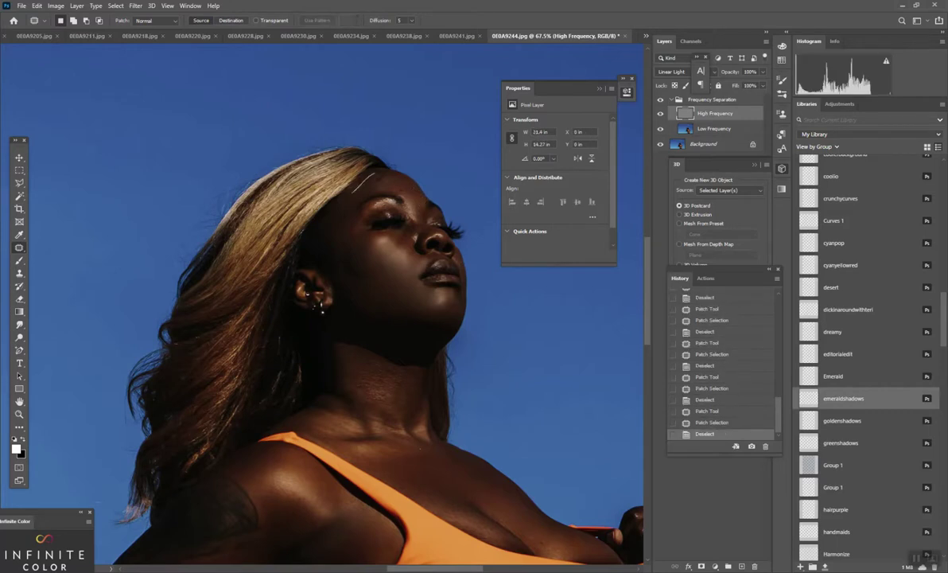
{"action": "left_click_drag", "start_coordinate": [338, 170], "coordinate": [329, 183]}
{"action": "key", "text": "ctrl+d"}
Step: Patch the texture on the outer cheek beside the closed eye and down the middle of the cheek
{"action": "mouse_move", "coordinate": [352, 234]}
{"action": "left_mouse_down"}
{"action": "mouse_move", "coordinate": [369, 230]}
{"action": "mouse_move", "coordinate": [358, 253]}
{"action": "mouse_move", "coordinate": [359, 232]}
{"action": "left_mouse_up"}
{"action": "key", "text": "ctrl+d"}
{"action": "mouse_move", "coordinate": [350, 237]}
{"action": "left_mouse_down"}
{"action": "mouse_move", "coordinate": [363, 243]}
{"action": "mouse_move", "coordinate": [342, 244]}
{"action": "mouse_move", "coordinate": [351, 224]}
{"action": "left_mouse_up"}
{"action": "key", "text": "ctrl+d"}
{"action": "mouse_move", "coordinate": [348, 237]}
{"action": "left_mouse_down"}
{"action": "mouse_move", "coordinate": [384, 285]}
{"action": "mouse_move", "coordinate": [385, 262]}
{"action": "left_mouse_up"}
{"action": "key", "text": "ctrl+d"}
{"action": "left_click_drag", "start_coordinate": [391, 279], "coordinate": [377, 269]}
{"action": "key", "text": "ctrl+d"}
Step: Patch the texture beside the nose and under the eye with skin sampled from the lower cheek and jaw
{"action": "left_click_drag", "start_coordinate": [402, 236], "coordinate": [405, 287]}
{"action": "key", "text": "ctrl+d"}
{"action": "mouse_move", "coordinate": [414, 242]}
{"action": "left_mouse_down"}
{"action": "mouse_move", "coordinate": [417, 231]}
{"action": "mouse_move", "coordinate": [409, 287]}
{"action": "left_mouse_up"}
{"action": "key", "text": "ctrl+d"}
{"action": "mouse_move", "coordinate": [387, 225]}
{"action": "left_mouse_down"}
{"action": "mouse_move", "coordinate": [381, 278]}
{"action": "mouse_move", "coordinate": [408, 271]}
{"action": "mouse_move", "coordinate": [396, 290]}
{"action": "mouse_move", "coordinate": [405, 284]}
{"action": "mouse_move", "coordinate": [356, 269]}
{"action": "mouse_move", "coordinate": [371, 295]}
{"action": "mouse_move", "coordinate": [377, 261]}
{"action": "mouse_move", "coordinate": [365, 304]}
{"action": "left_mouse_up"}
{"action": "key", "text": "ctrl+d"}
{"action": "key", "text": "ctrl+d"}
{"action": "key", "text": "ctrl+d"}
{"action": "key", "text": "ctrl+d"}
Step: Collapse the Frequency Separation group and flatten the image into a single Background layer
{"action": "left_click", "coordinate": [19, 414]}
{"action": "left_click", "coordinate": [299, 471], "text": "alt"}
{"action": "left_click", "coordinate": [299, 471], "text": "alt"}
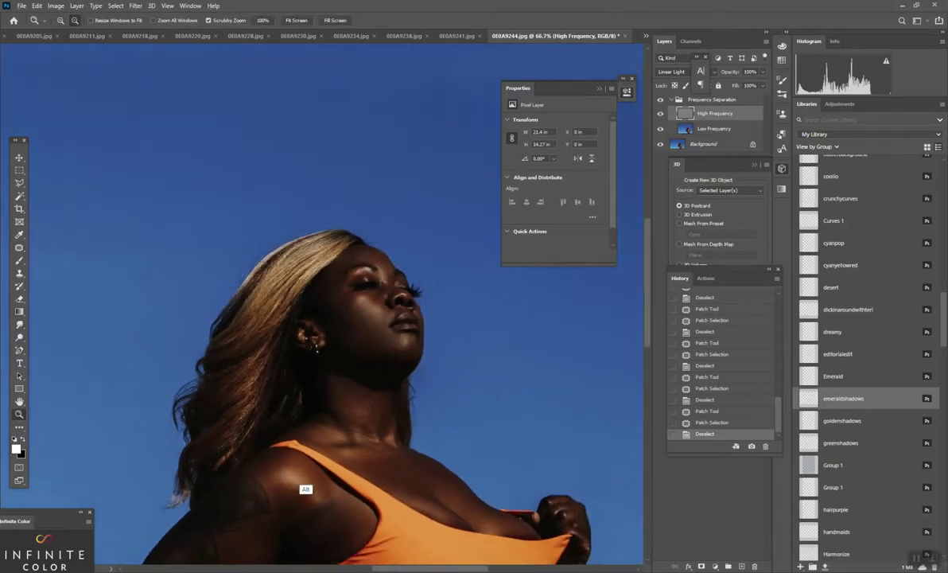
{"action": "left_click", "coordinate": [306, 488], "text": "alt"}
{"action": "left_click", "coordinate": [306, 489], "text": "alt"}
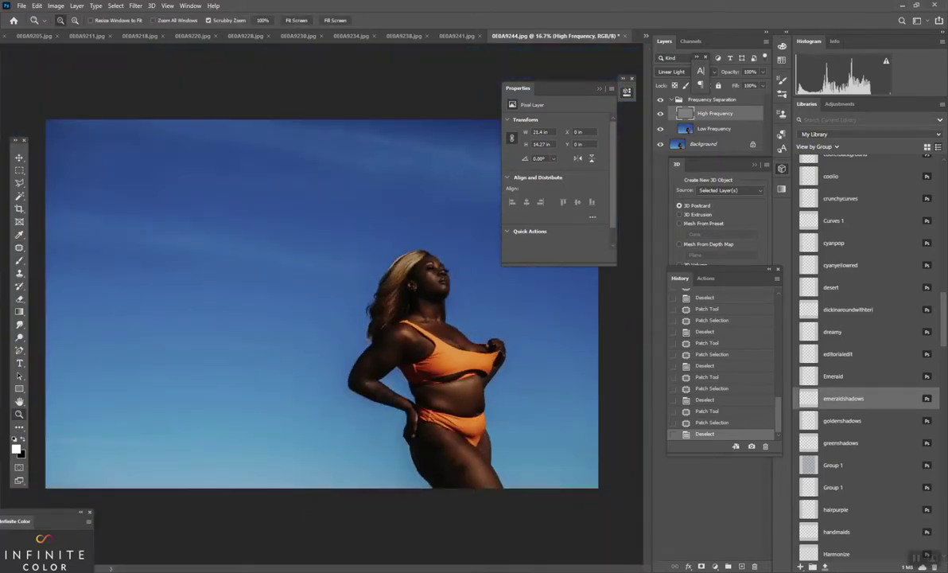
{"action": "left_click", "coordinate": [671, 99]}
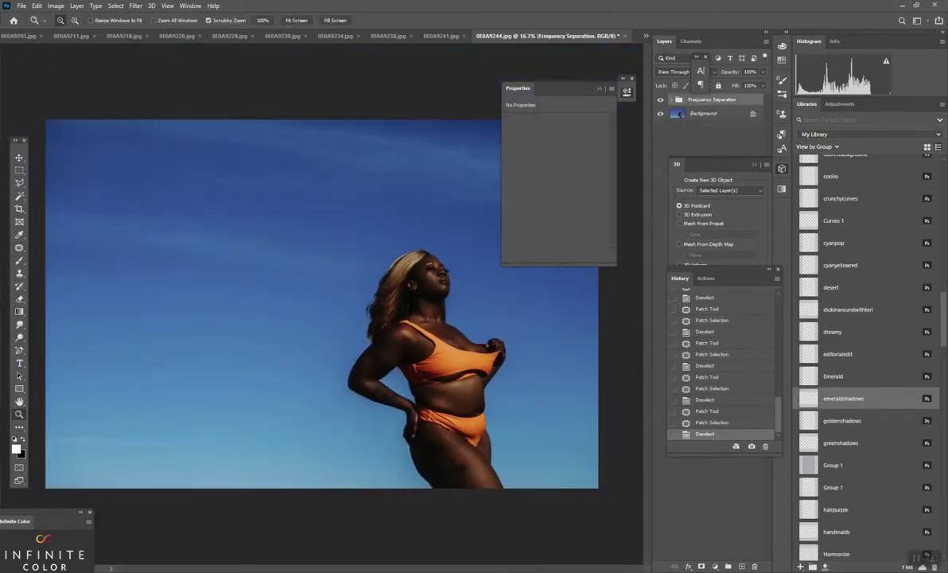
{"action": "key", "text": "ctrl+shift+e"}
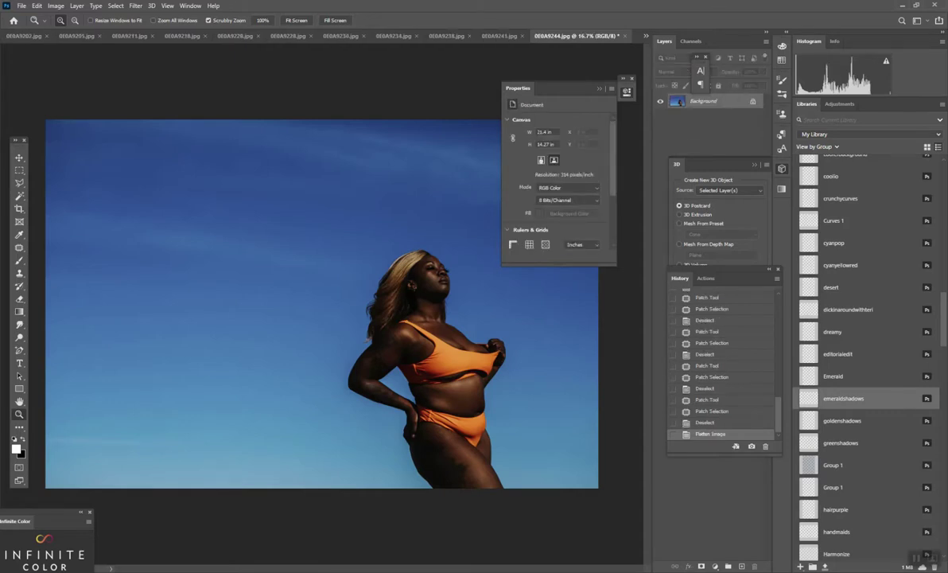
Step: Build an inverted, blurred High Pass copy in Linear Light with a black mask, and paint it in white over the face and body skin
{"action": "key", "text": "ctrl+j"}
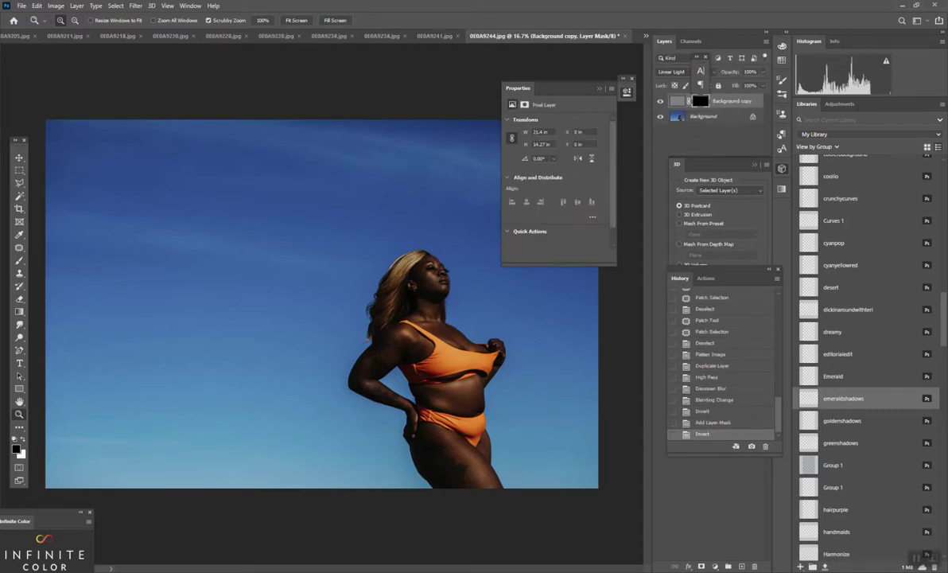
{"action": "key", "text": "b"}
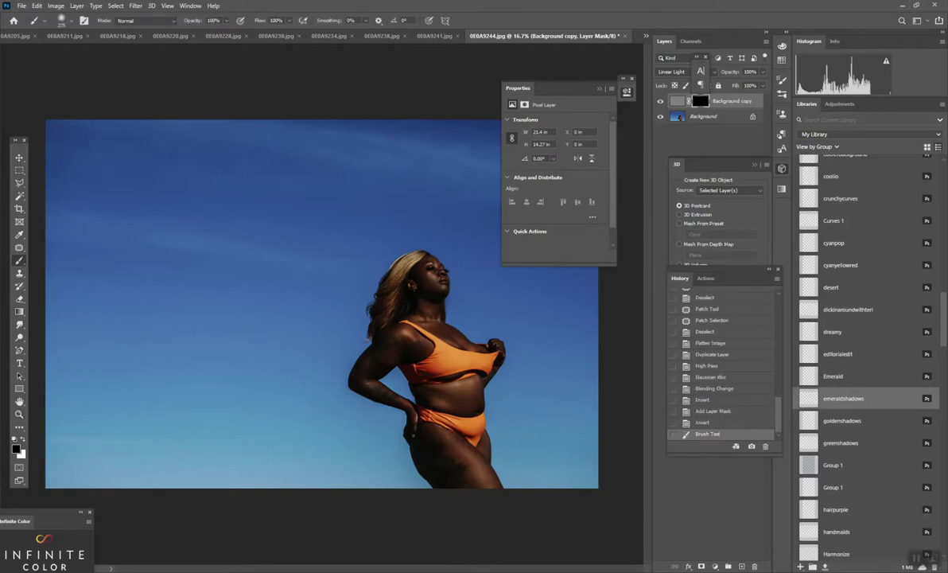
{"action": "key", "text": "x"}
{"action": "left_click_drag", "start_coordinate": [398, 338], "coordinate": [412, 345]}
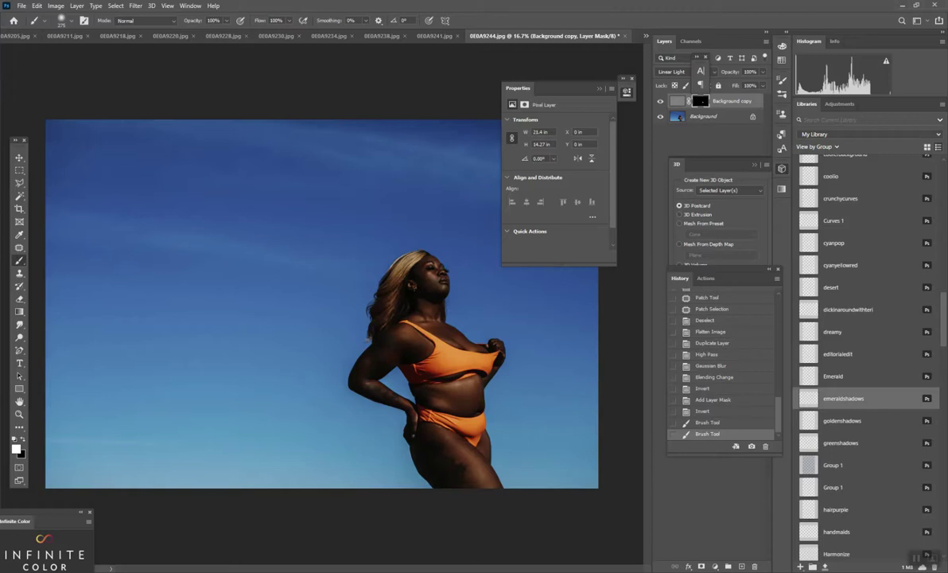
{"action": "mouse_move", "coordinate": [403, 359]}
{"action": "left_mouse_down"}
{"action": "mouse_move", "coordinate": [417, 354]}
{"action": "mouse_move", "coordinate": [414, 372]}
{"action": "mouse_move", "coordinate": [430, 359]}
{"action": "left_mouse_up"}
{"action": "mouse_move", "coordinate": [435, 425]}
{"action": "left_mouse_down"}
{"action": "mouse_move", "coordinate": [441, 434]}
{"action": "mouse_move", "coordinate": [447, 412]}
{"action": "left_mouse_up"}
{"action": "left_click_drag", "start_coordinate": [397, 303], "coordinate": [467, 349]}
{"action": "left_click", "coordinate": [435, 275]}
{"action": "left_click", "coordinate": [435, 275]}
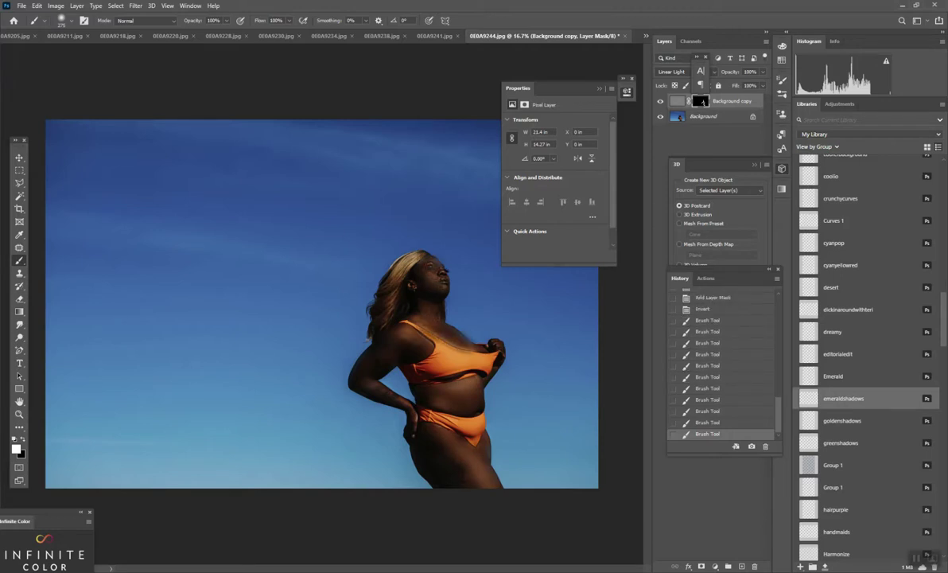
{"action": "left_click", "coordinate": [410, 383]}
{"action": "left_click", "coordinate": [410, 383]}
Step: Lower the skin-smoothing layer's opacity to 18% and flatten the image
{"action": "left_click", "coordinate": [763, 72]}
{"action": "left_click_drag", "start_coordinate": [764, 83], "coordinate": [725, 83]}
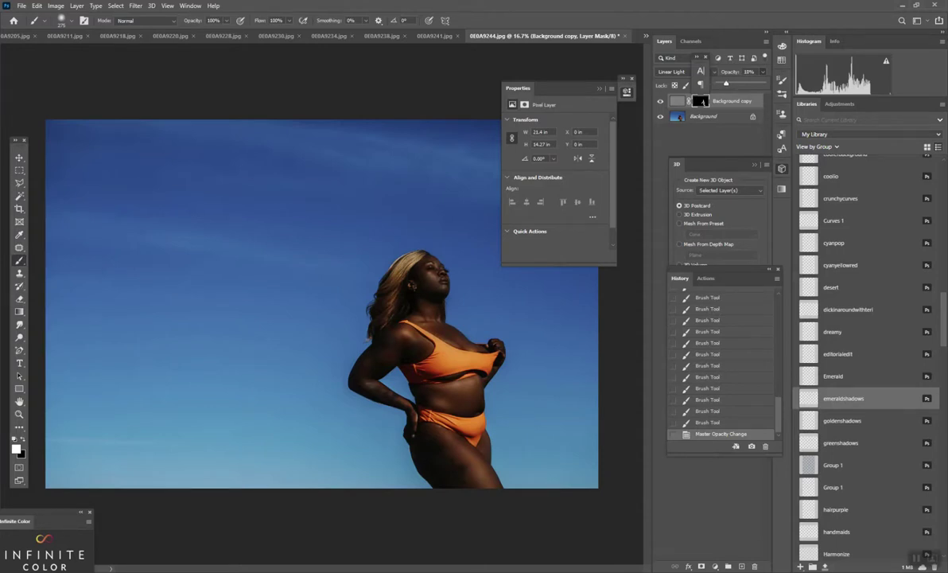
{"action": "key", "text": "ctrl+shift+e"}
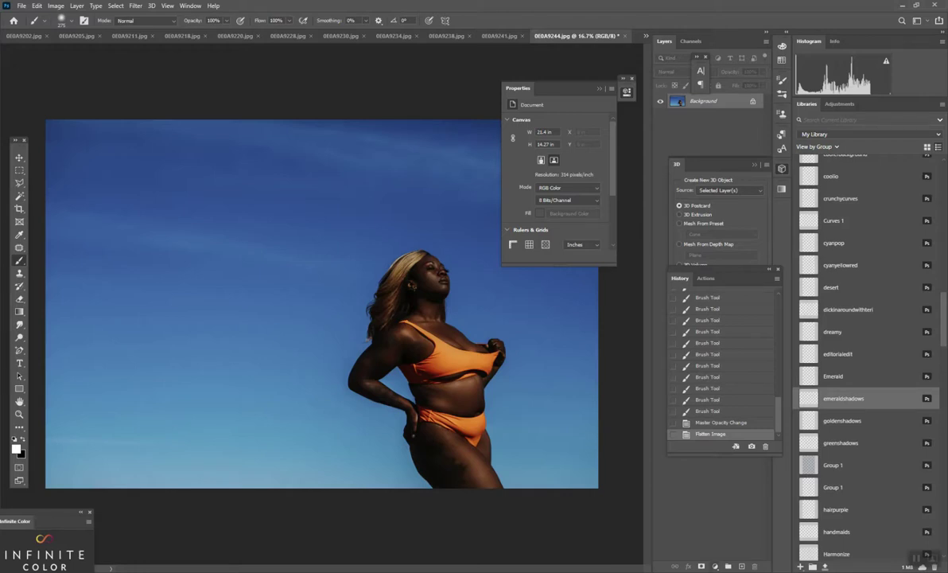
Step: Add a Color Lookup adjustment layer with the Signature Skintone 2.CUBE LUT and compare the image with and without it
{"action": "left_click", "coordinate": [715, 565]}
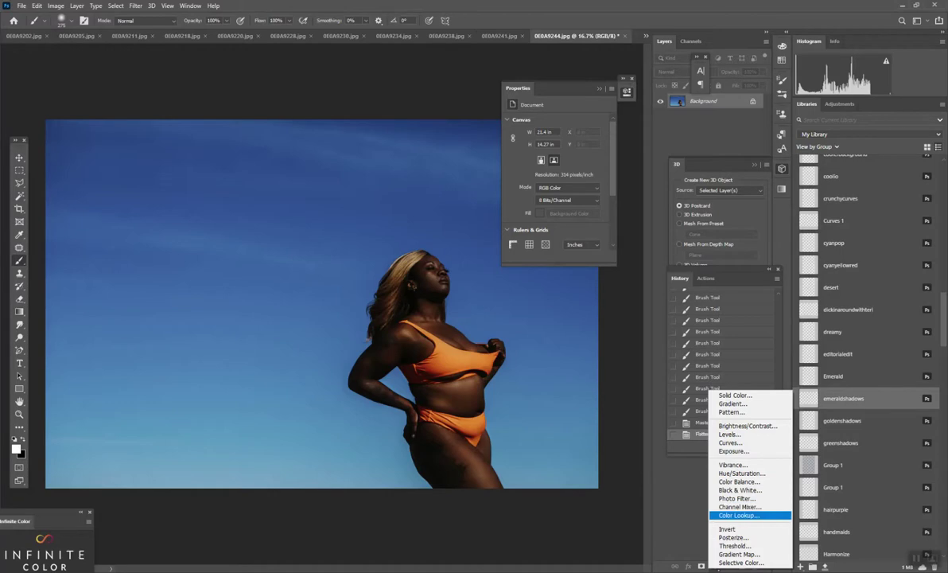
{"action": "left_click", "coordinate": [739, 514]}
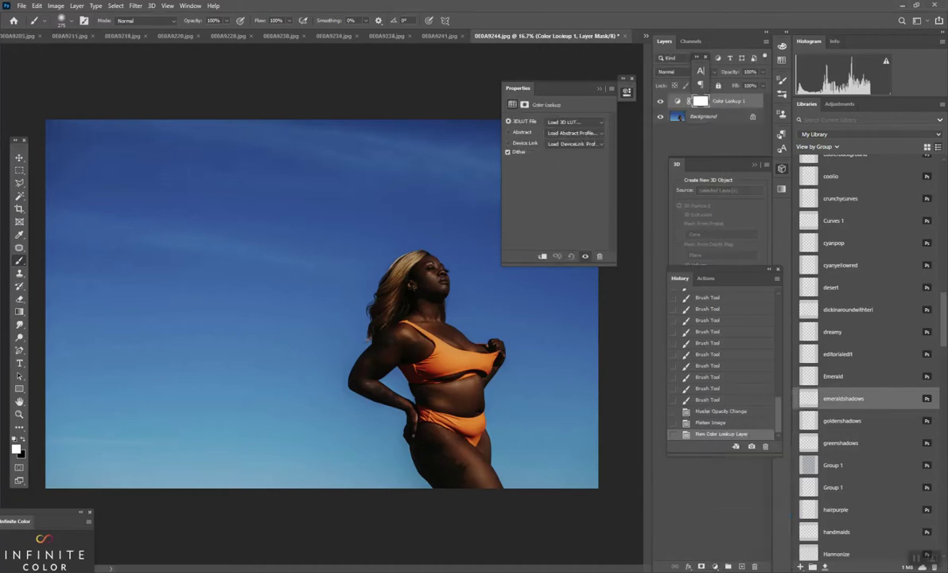
{"action": "left_click", "coordinate": [574, 122]}
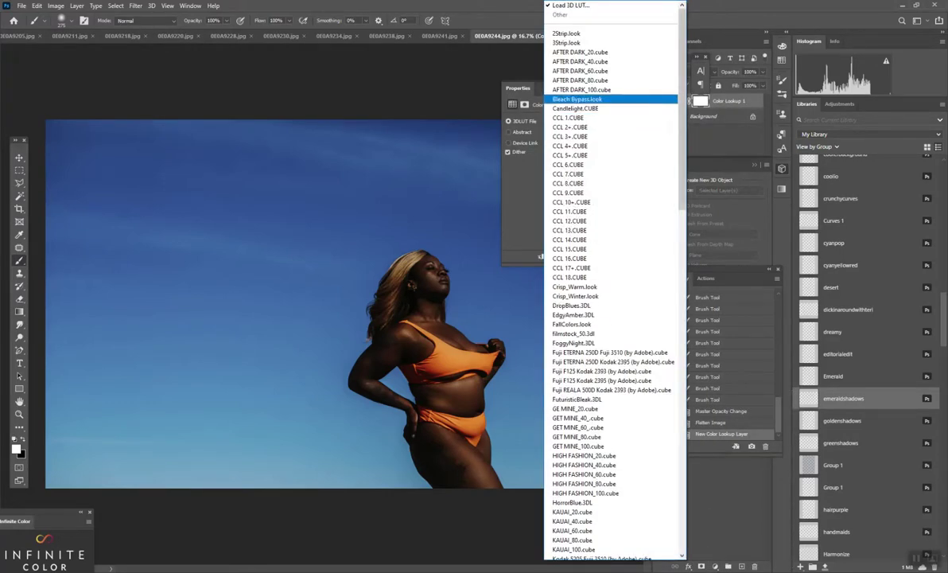
{"action": "scroll", "coordinate": [613, 278], "scroll_direction": "down", "scroll_amount": 10}
{"action": "scroll", "coordinate": [612, 278], "scroll_direction": "down", "scroll_amount": 5}
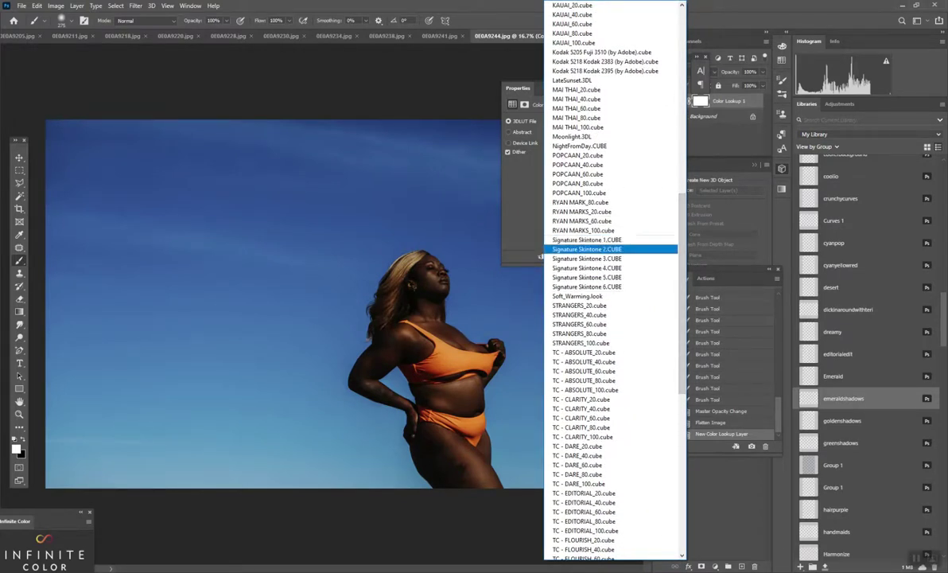
{"action": "left_click", "coordinate": [587, 249]}
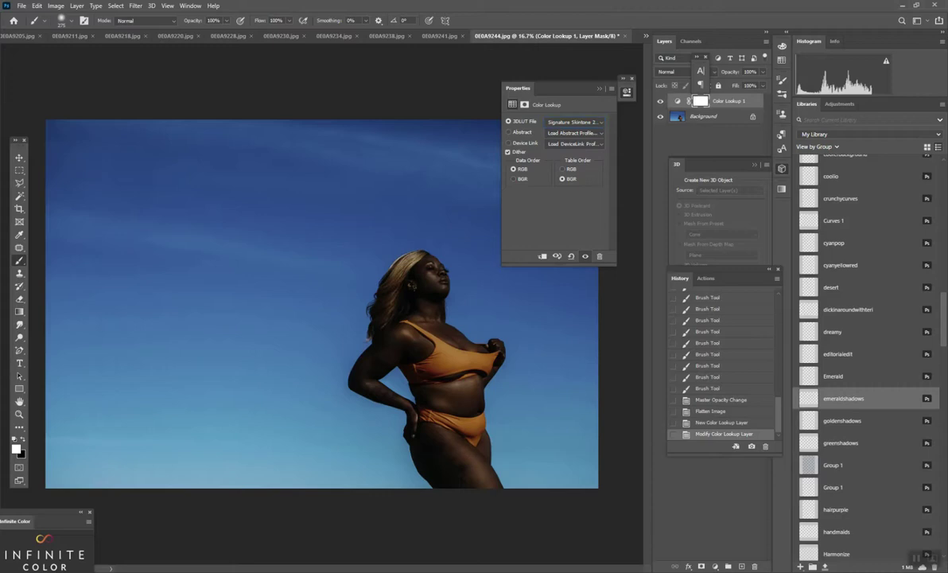
{"action": "left_click", "coordinate": [586, 256]}
{"action": "left_click", "coordinate": [586, 256]}
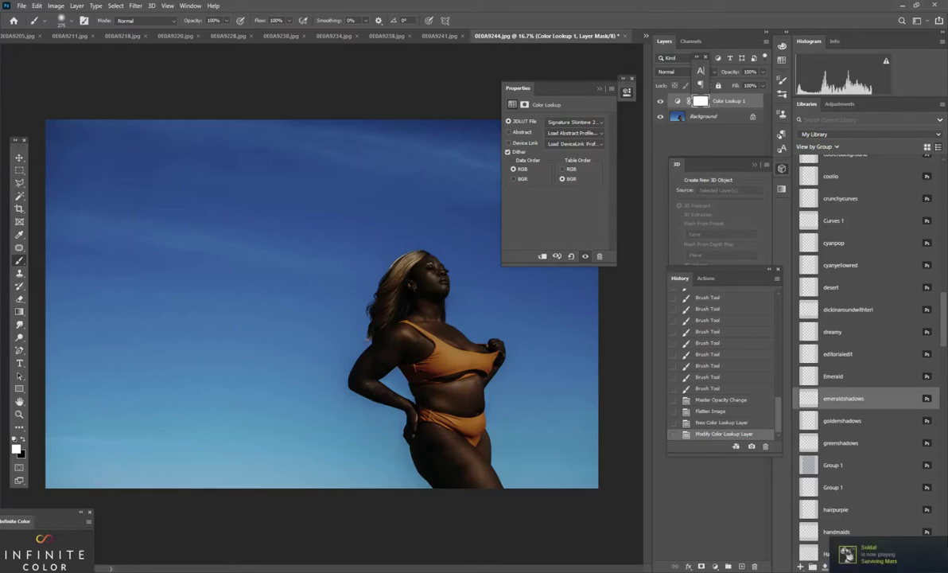
Step: Invert the Color Lookup mask to black and paint the effect back in over the stomach
{"action": "key", "text": "ctrl+i"}
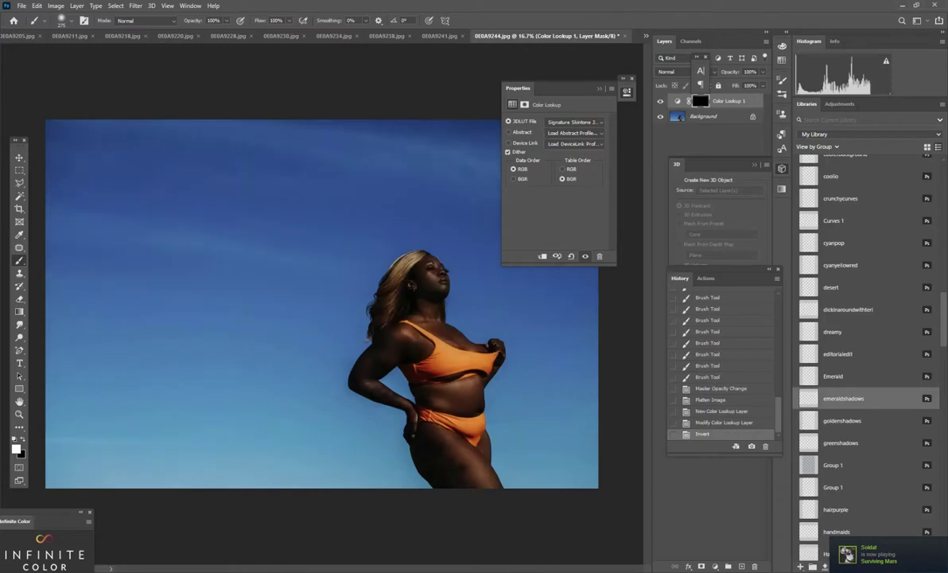
{"action": "key", "text": "z"}
{"action": "left_click", "coordinate": [501, 432]}
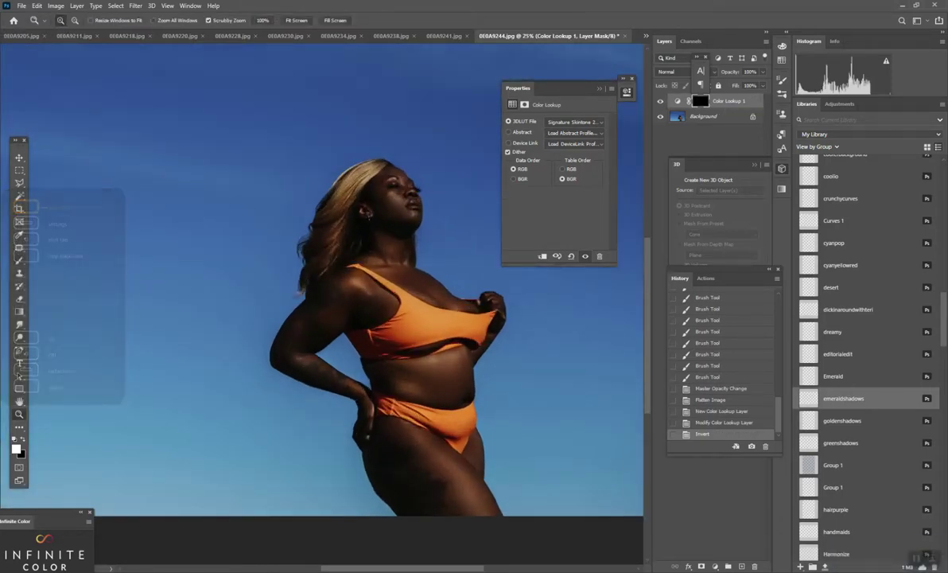
{"action": "key", "text": "b"}
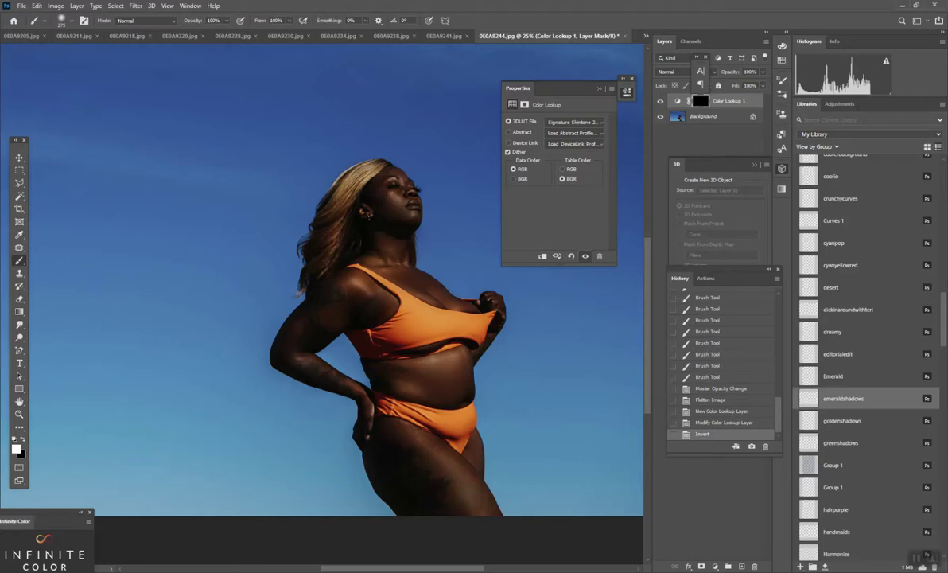
{"action": "left_click_drag", "start_coordinate": [413, 377], "coordinate": [445, 389]}
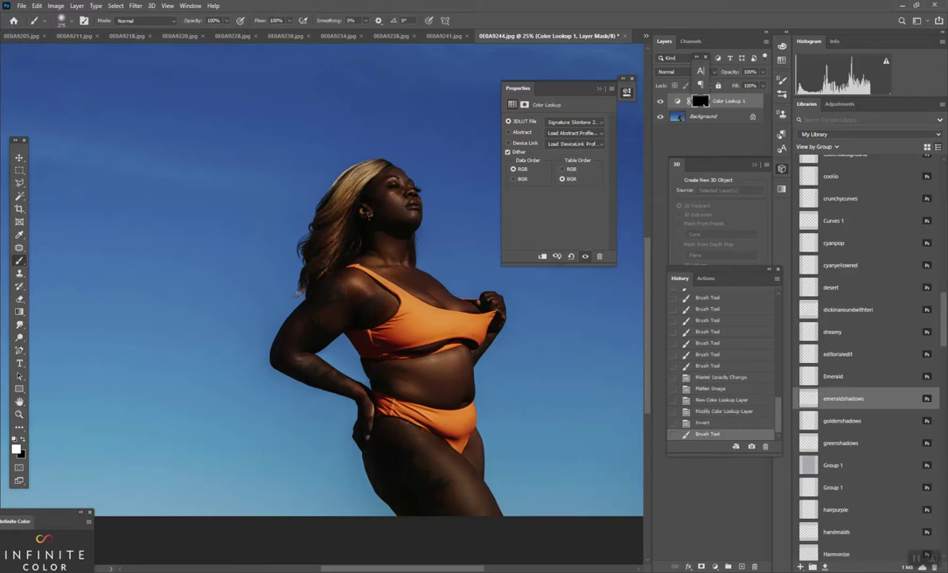
Step: Reduce the brush size to 183 px and paint the Color Lookup in over the shoulder, upper arm, chest, stomach and thigh
{"action": "left_click", "coordinate": [71, 21]}
{"action": "left_click_drag", "start_coordinate": [105, 52], "coordinate": [99, 52]}
{"action": "key", "text": "Return"}
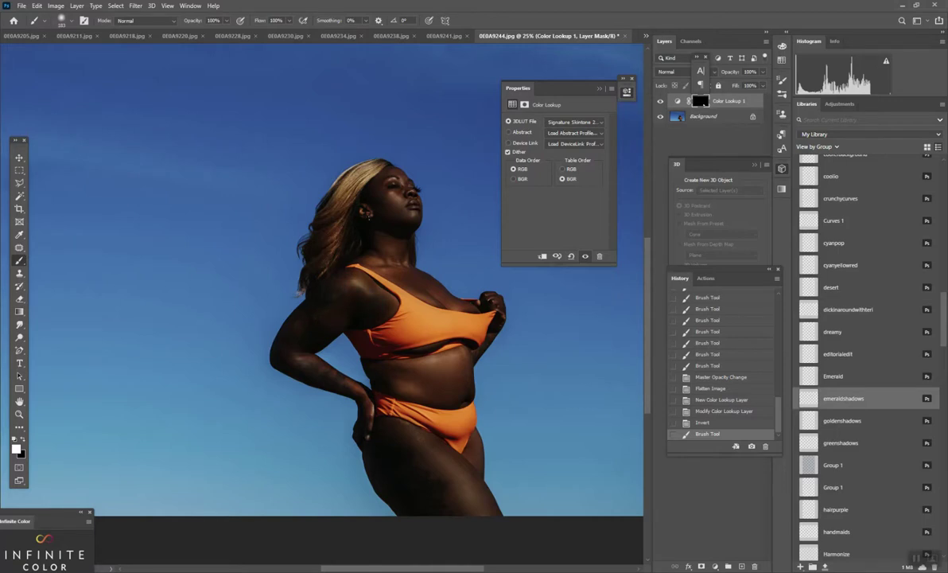
{"action": "left_click_drag", "start_coordinate": [362, 299], "coordinate": [330, 330]}
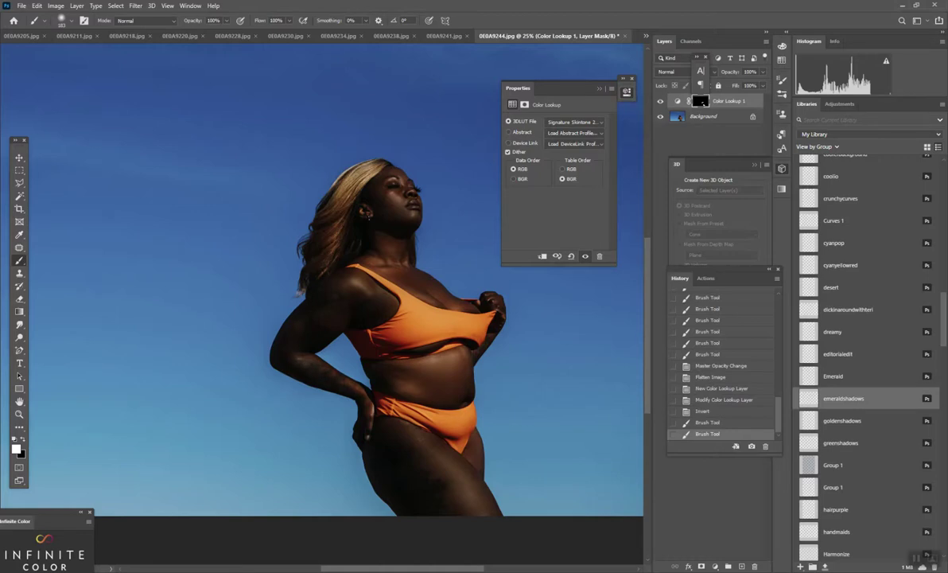
{"action": "left_click_drag", "start_coordinate": [398, 282], "coordinate": [429, 306]}
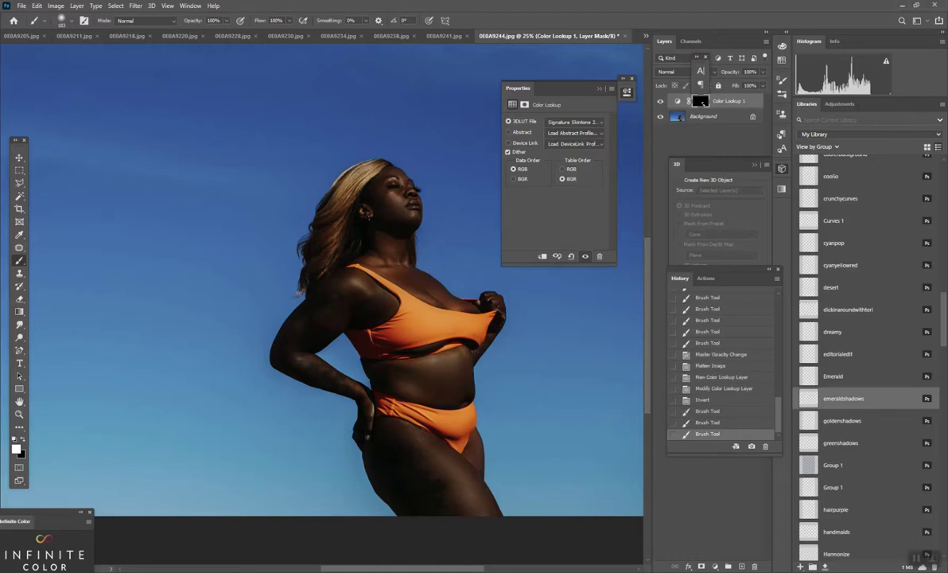
{"action": "left_click_drag", "start_coordinate": [406, 373], "coordinate": [445, 390]}
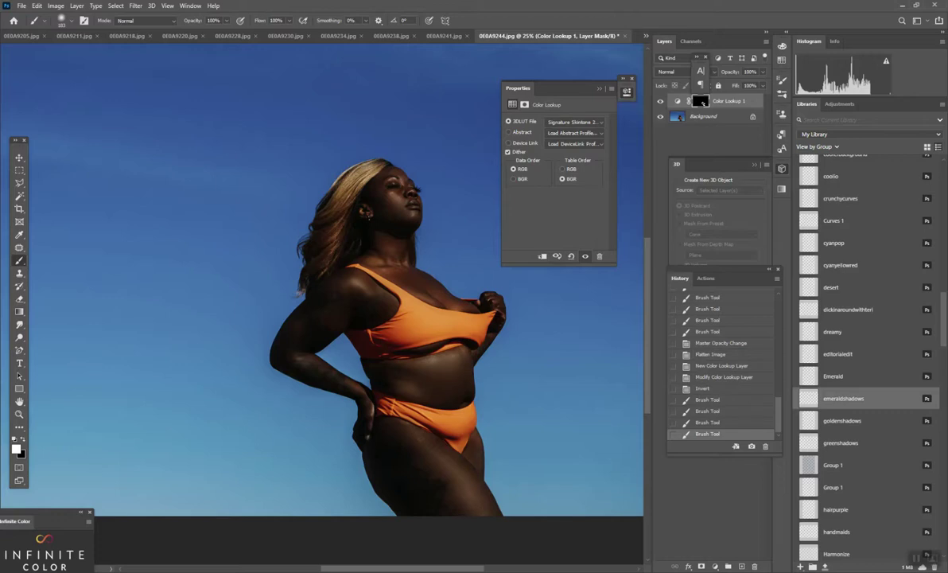
{"action": "left_click_drag", "start_coordinate": [410, 445], "coordinate": [437, 477]}
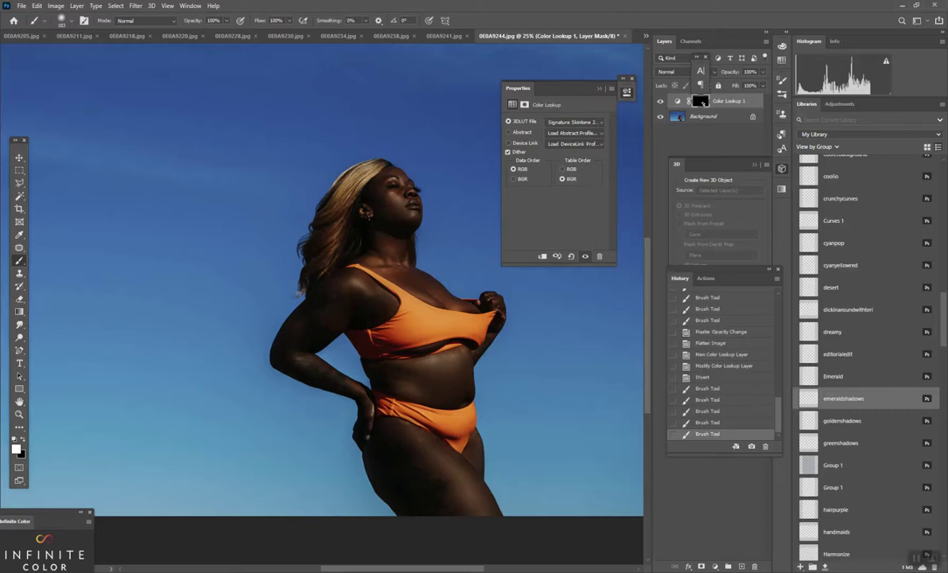
Step: Paint the Color Lookup in over the upper chest, face and hair, and compare the image with and without the layer
{"action": "mouse_move", "coordinate": [390, 277]}
{"action": "left_mouse_down"}
{"action": "mouse_move", "coordinate": [427, 289]}
{"action": "mouse_move", "coordinate": [422, 296]}
{"action": "left_mouse_up"}
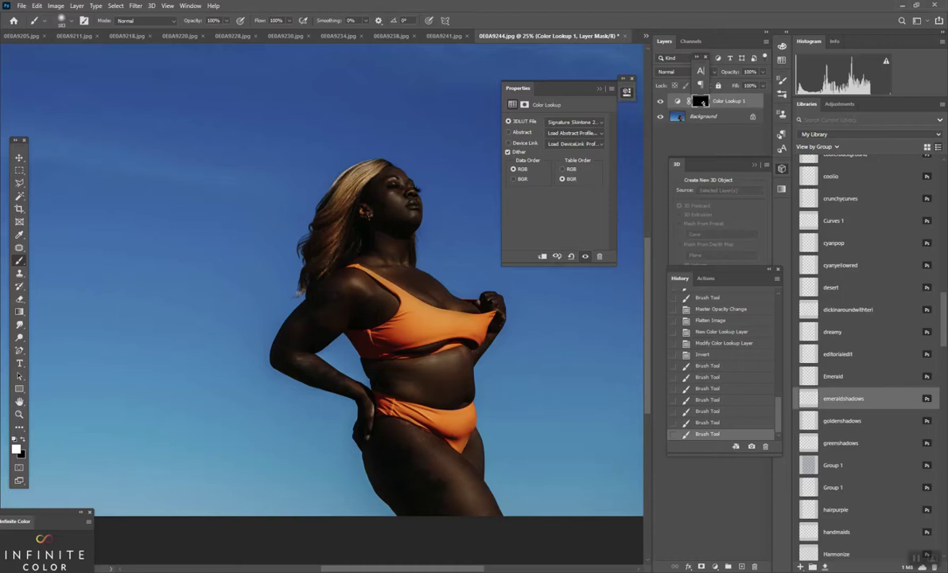
{"action": "mouse_move", "coordinate": [354, 186]}
{"action": "left_mouse_down"}
{"action": "mouse_move", "coordinate": [336, 178]}
{"action": "mouse_move", "coordinate": [322, 189]}
{"action": "mouse_move", "coordinate": [315, 232]}
{"action": "left_mouse_up"}
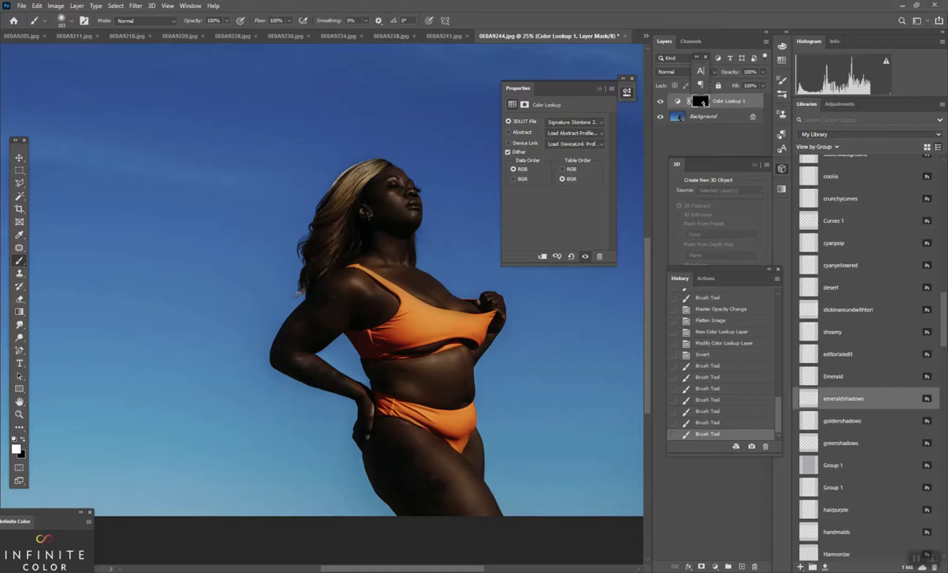
{"action": "left_click_drag", "start_coordinate": [312, 269], "coordinate": [307, 282]}
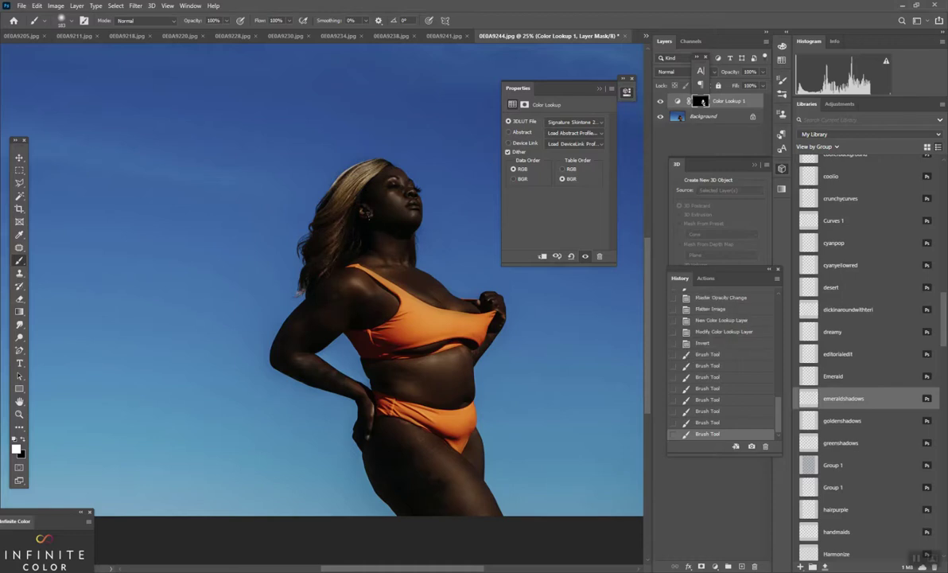
{"action": "left_click", "coordinate": [660, 101]}
{"action": "left_click", "coordinate": [660, 101]}
{"action": "key", "text": "z"}
{"action": "left_click", "coordinate": [334, 394], "text": "alt"}
{"action": "left_click", "coordinate": [344, 393], "text": "alt"}
{"action": "left_click", "coordinate": [350, 389]}
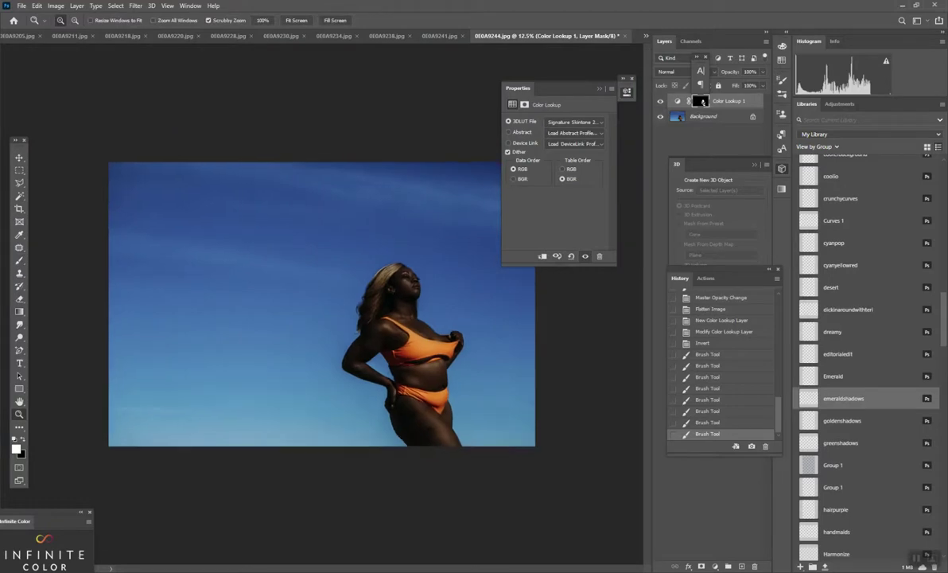
Step: Set the Color Lookup layer's opacity to 75% and flatten the image
{"action": "left_click", "coordinate": [350, 388]}
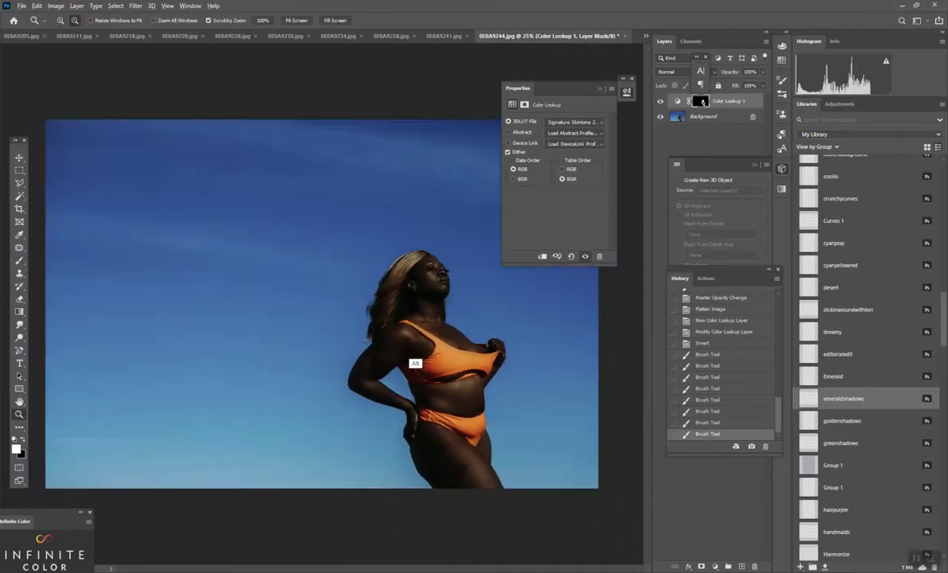
{"action": "left_click", "coordinate": [383, 336], "text": "alt"}
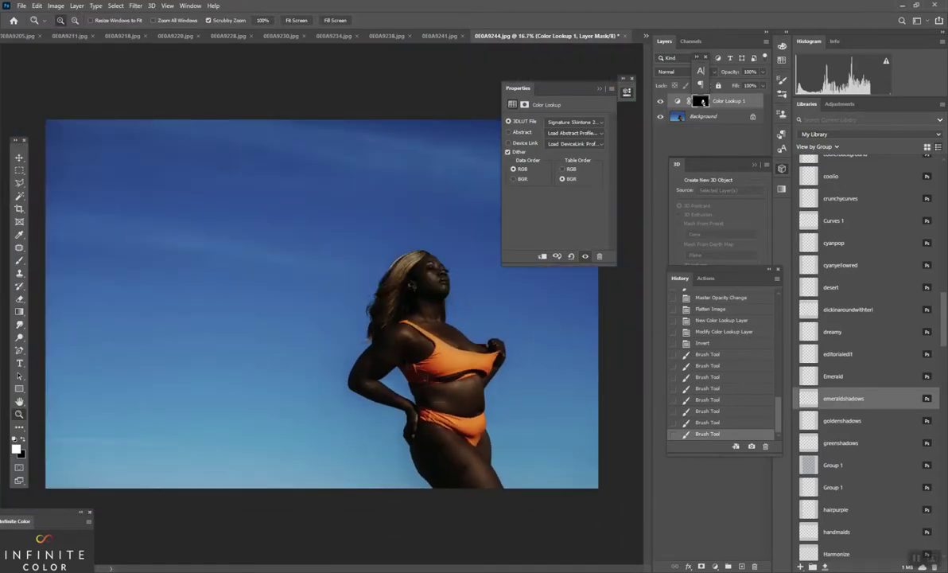
{"action": "key", "text": "7"}
{"action": "key", "text": "6"}
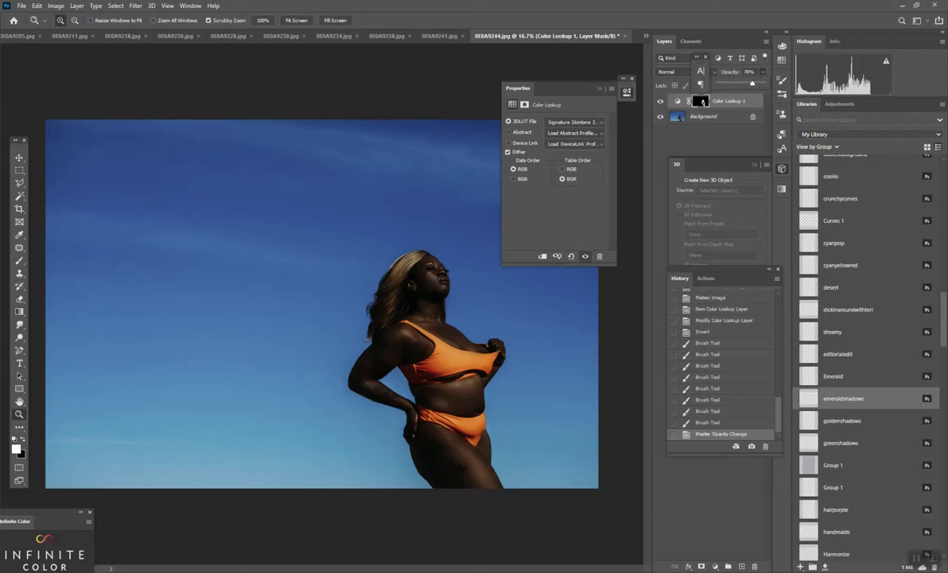
{"action": "key", "text": "7"}
{"action": "key", "text": "1"}
{"action": "key", "text": "7"}
{"action": "key", "text": "5"}
{"action": "left_click", "coordinate": [678, 101]}
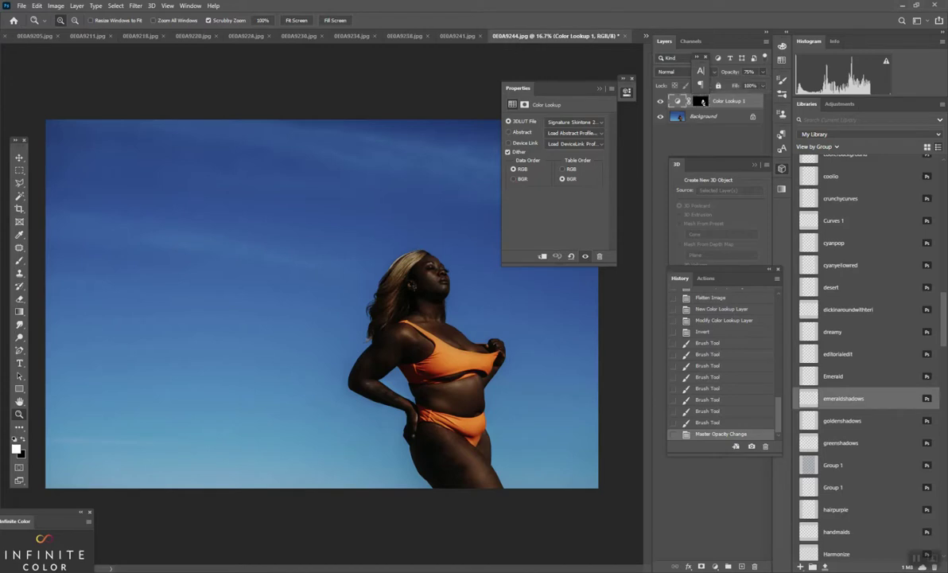
{"action": "key", "text": "ctrl+shift+e"}
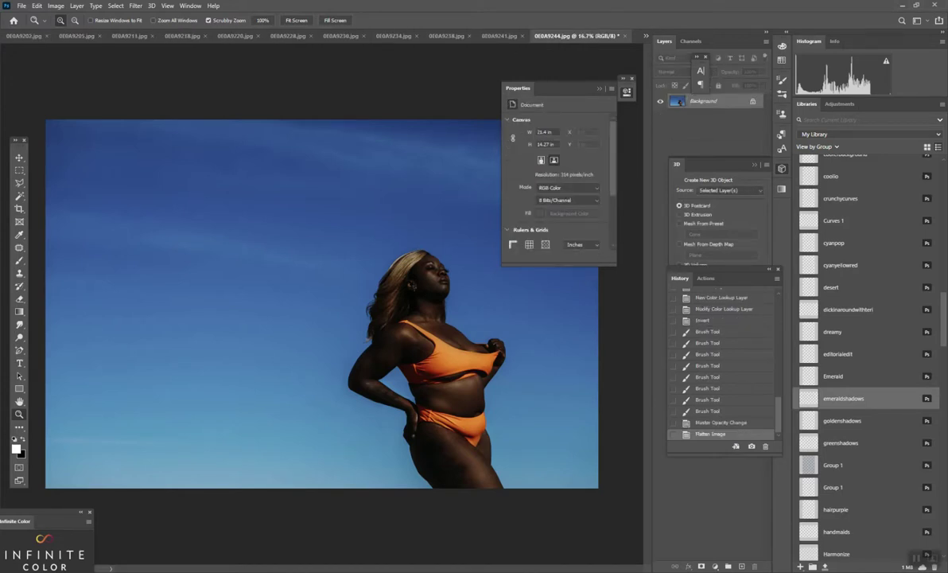
Step: Add a Selective Color adjustment layer and set its Yellows to Cyan -100, Magenta +1, Yellow +93 and Black +27
{"action": "left_click", "coordinate": [715, 566]}
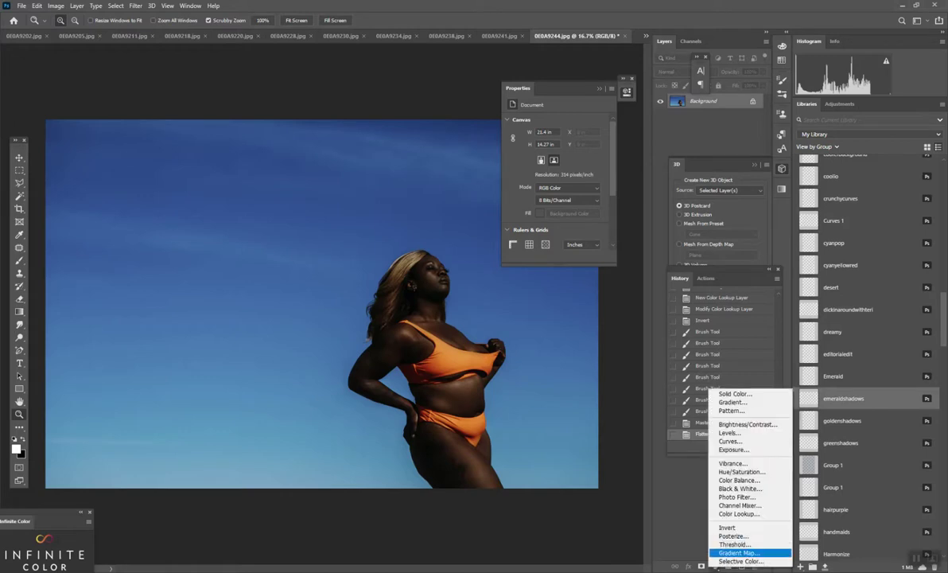
{"action": "left_click", "coordinate": [735, 558]}
{"action": "left_click", "coordinate": [567, 131]}
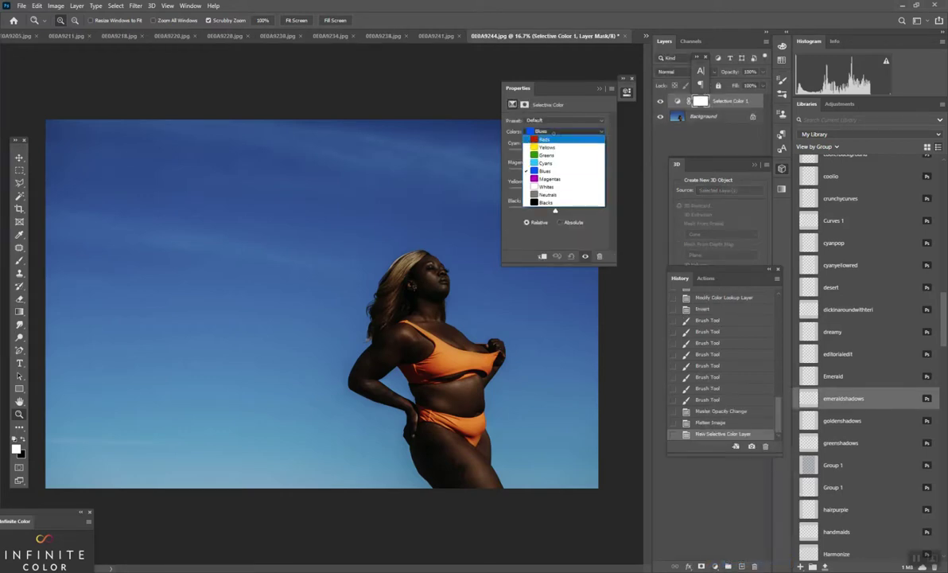
{"action": "left_click", "coordinate": [550, 147]}
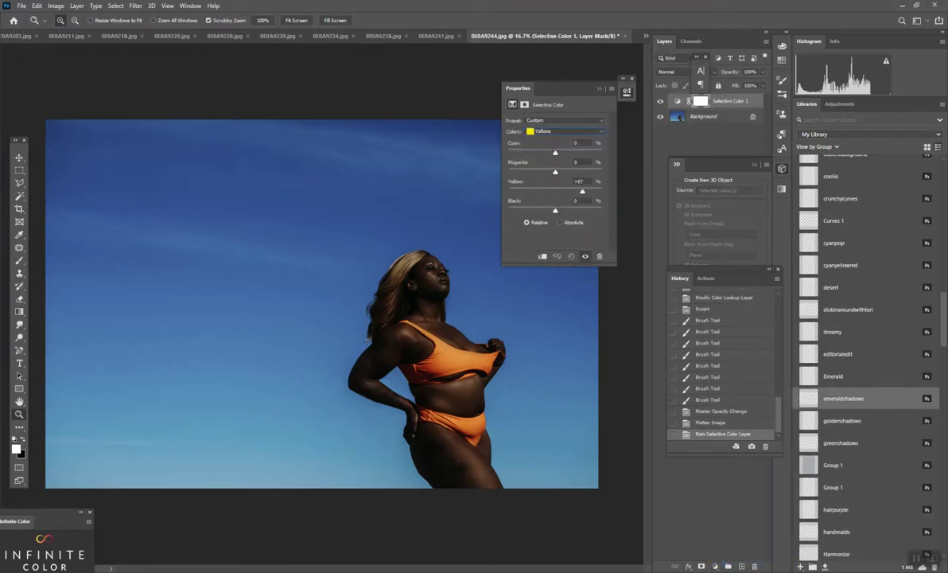
{"action": "left_click_drag", "start_coordinate": [555, 191], "coordinate": [506, 191]}
{"action": "left_click_drag", "start_coordinate": [555, 172], "coordinate": [596, 191]}
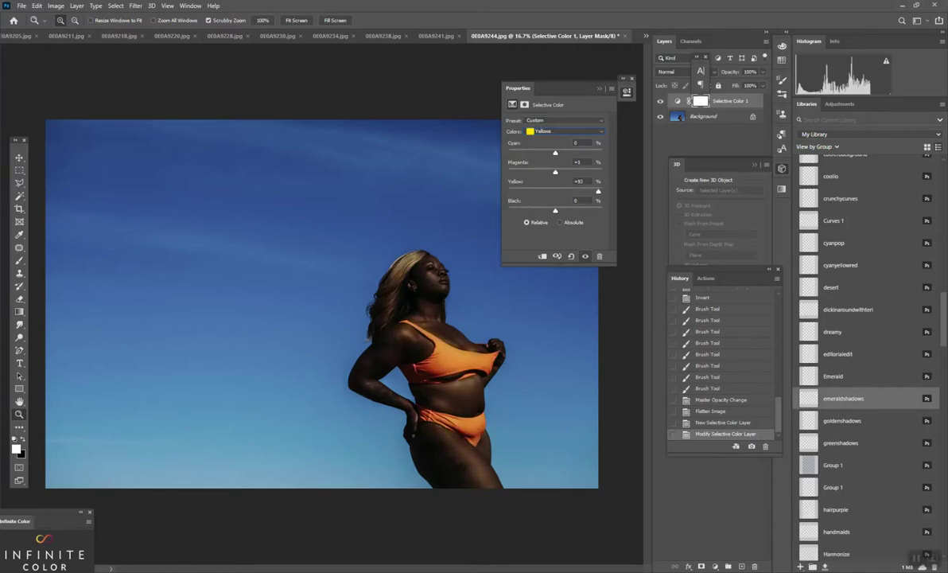
{"action": "left_click_drag", "start_coordinate": [555, 153], "coordinate": [508, 153]}
{"action": "mouse_move", "coordinate": [555, 211]}
{"action": "left_mouse_down"}
{"action": "mouse_move", "coordinate": [509, 211]}
{"action": "mouse_move", "coordinate": [591, 210]}
{"action": "mouse_move", "coordinate": [547, 210]}
{"action": "mouse_move", "coordinate": [568, 210]}
{"action": "left_mouse_up"}
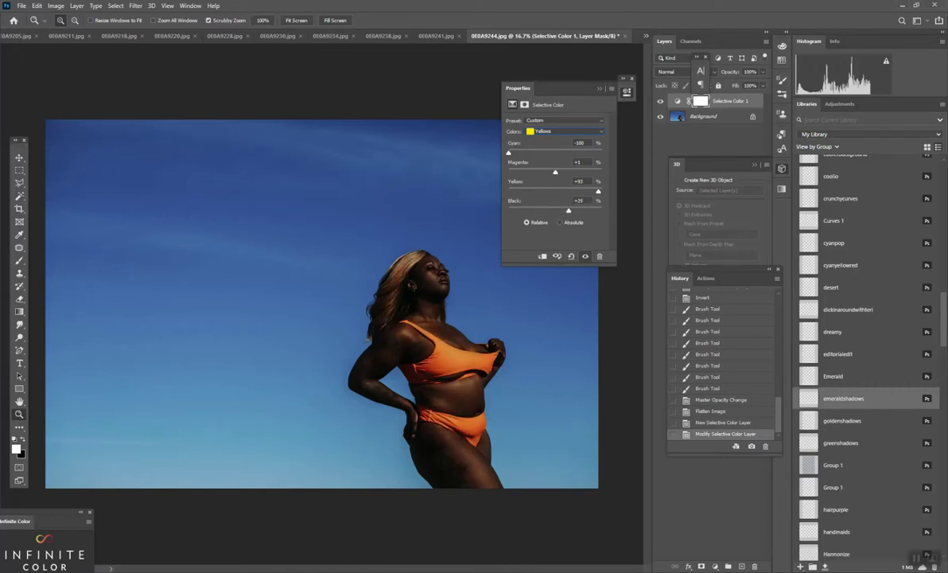
{"action": "left_click", "coordinate": [677, 101]}
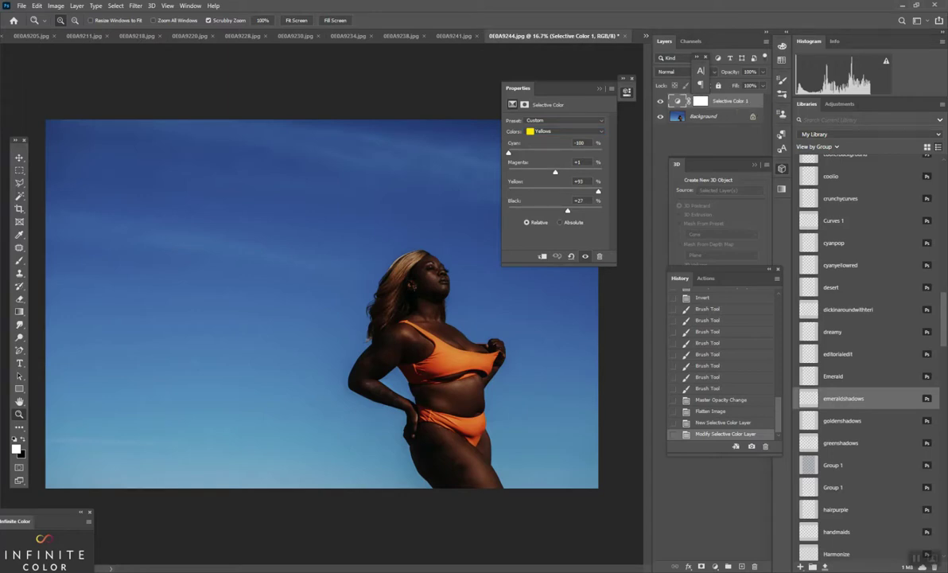
Step: Invert the Selective Color mask to black and paint the effect back in over the orange bikini top and bottom
{"action": "left_click", "coordinate": [700, 101]}
{"action": "key", "text": "ctrl+i"}
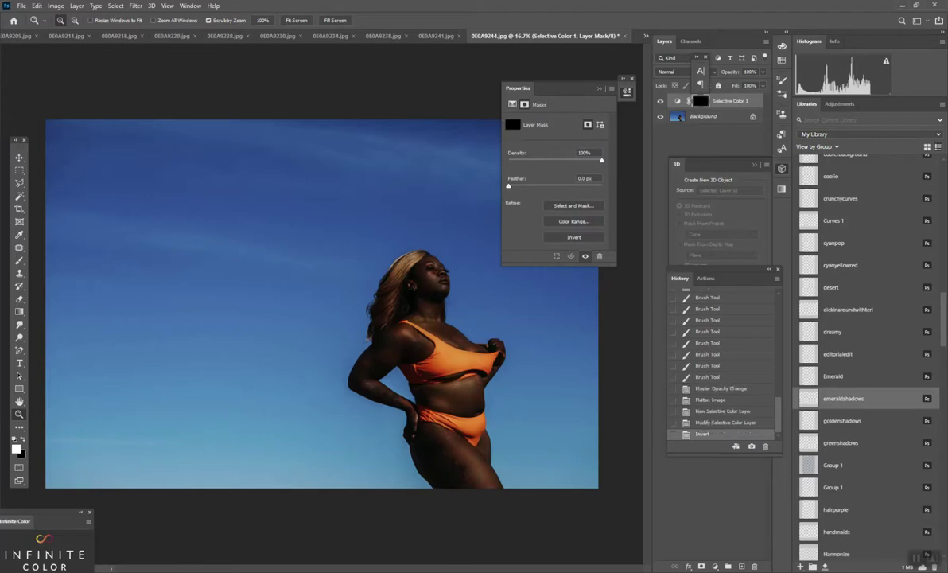
{"action": "key", "text": "b"}
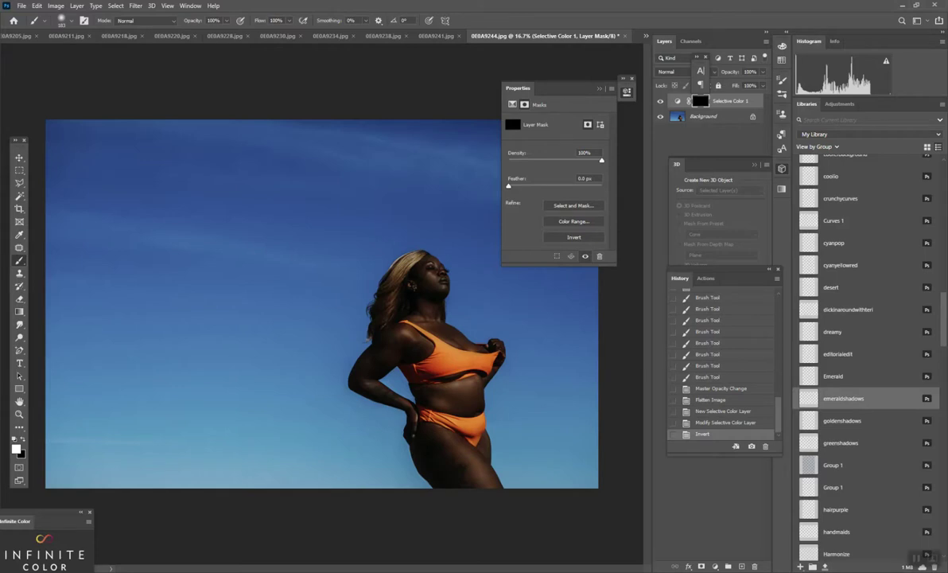
{"action": "mouse_move", "coordinate": [434, 367]}
{"action": "left_mouse_down"}
{"action": "mouse_move", "coordinate": [479, 363]}
{"action": "mouse_move", "coordinate": [436, 372]}
{"action": "left_mouse_up"}
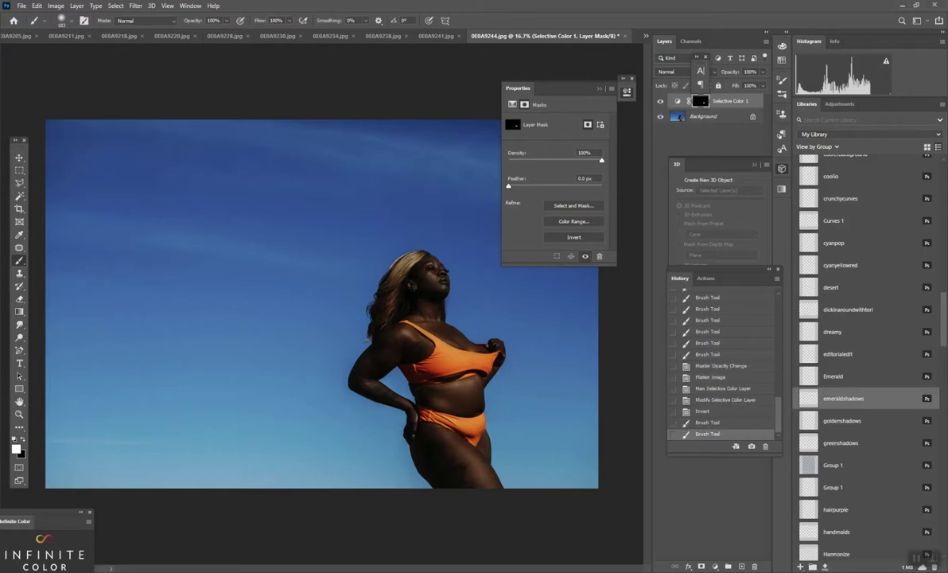
{"action": "left_click_drag", "start_coordinate": [434, 419], "coordinate": [476, 430]}
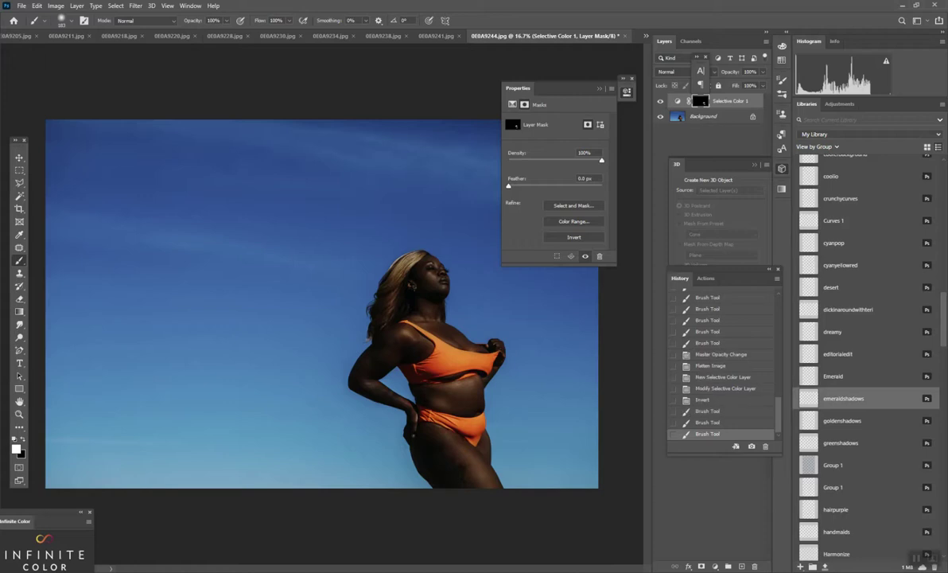
Step: Reduce the brush to 117 px, paint in the rest of the bikini top and mask out the cut-out below the bust
{"action": "left_click", "coordinate": [67, 20]}
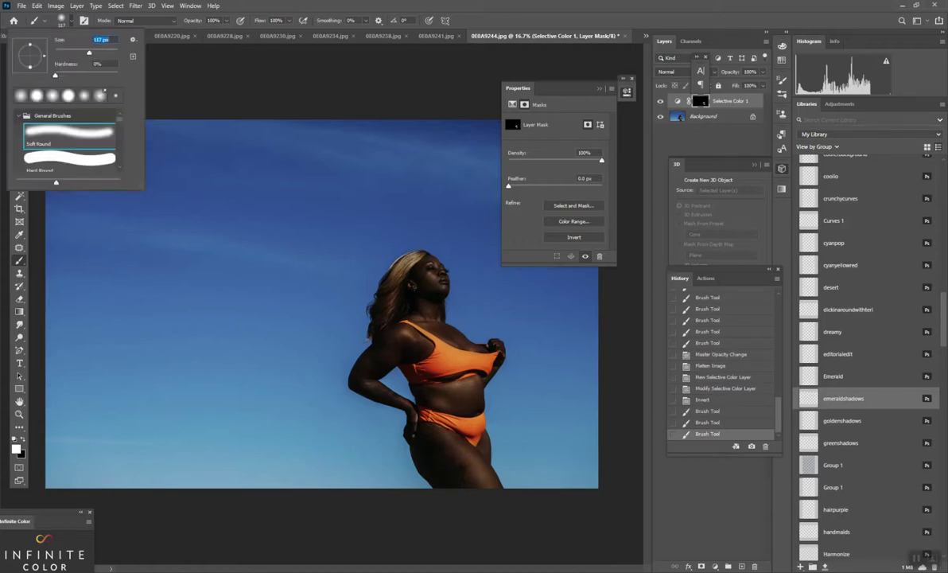
{"action": "left_click_drag", "start_coordinate": [442, 368], "coordinate": [475, 367]}
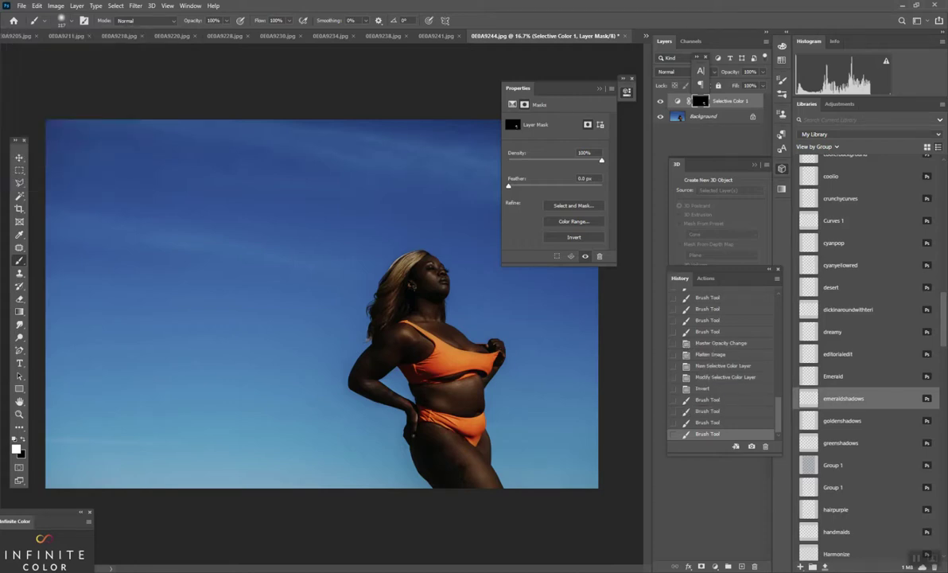
{"action": "key", "text": "x"}
{"action": "left_click", "coordinate": [471, 378]}
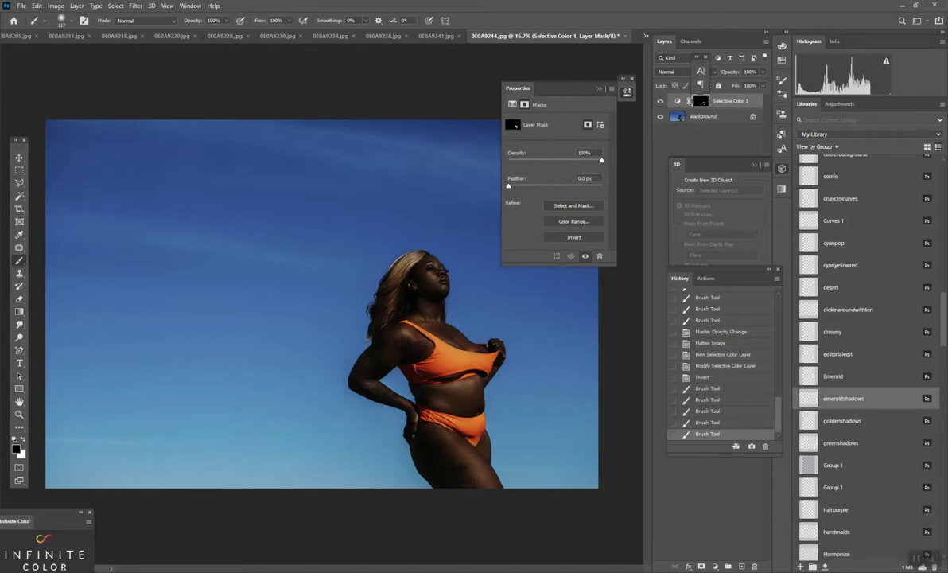
{"action": "left_click", "coordinate": [472, 377]}
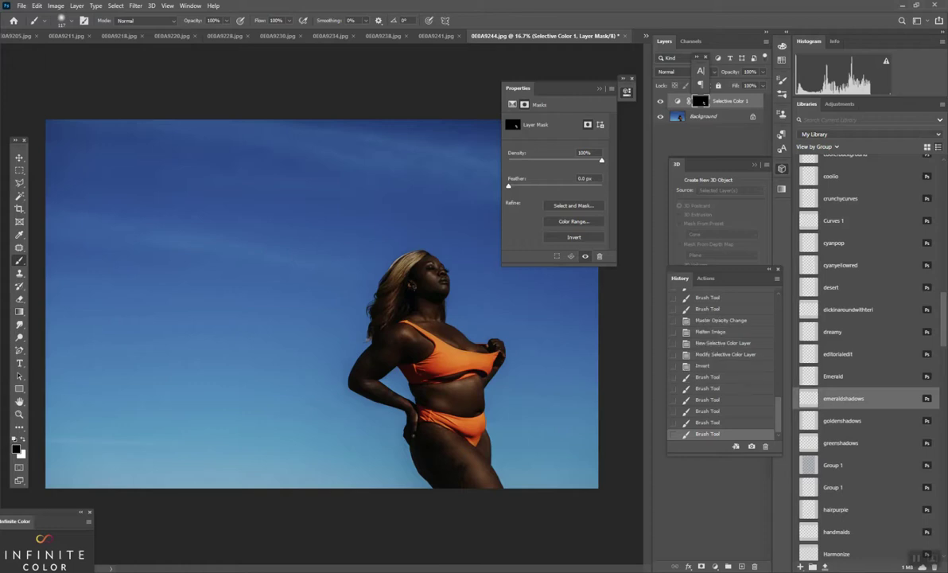
Step: Add a second Selective Color layer with Blues at Cyan +100, Magenta +88, Yellow -40 and Black about +81, and flatten the image
{"action": "left_click", "coordinate": [715, 566]}
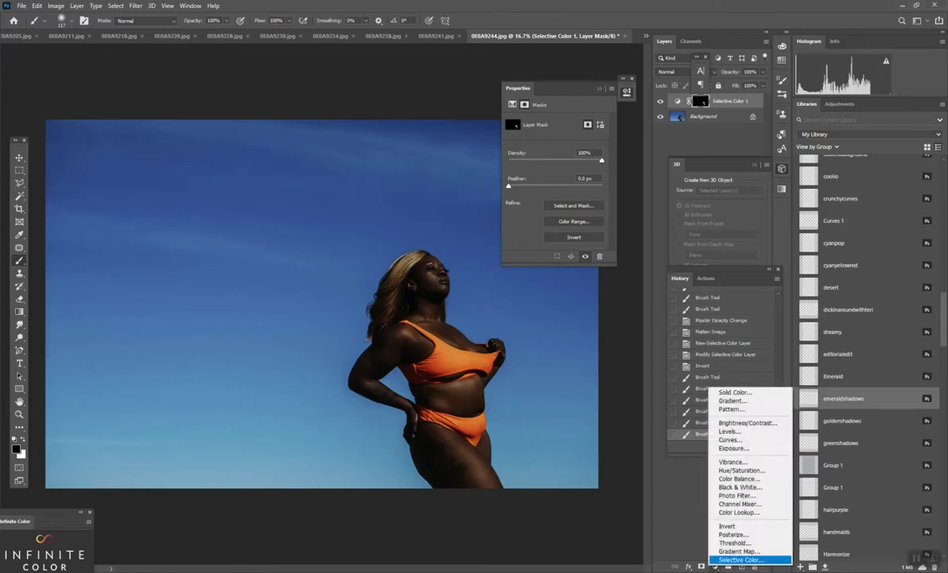
{"action": "left_click", "coordinate": [740, 559]}
{"action": "left_click", "coordinate": [563, 130]}
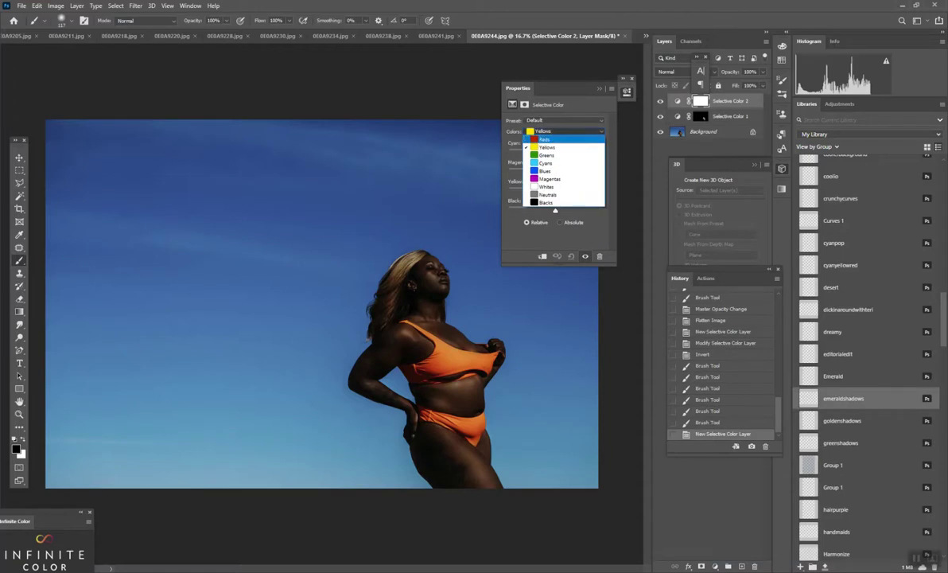
{"action": "left_click", "coordinate": [547, 171]}
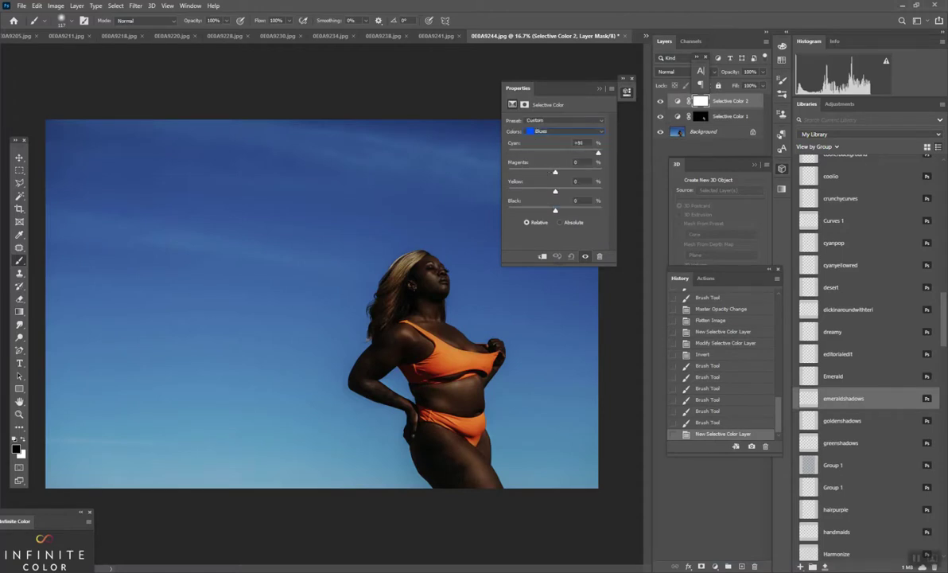
{"action": "left_click_drag", "start_coordinate": [556, 146], "coordinate": [605, 152]}
{"action": "left_click_drag", "start_coordinate": [555, 172], "coordinate": [508, 172]}
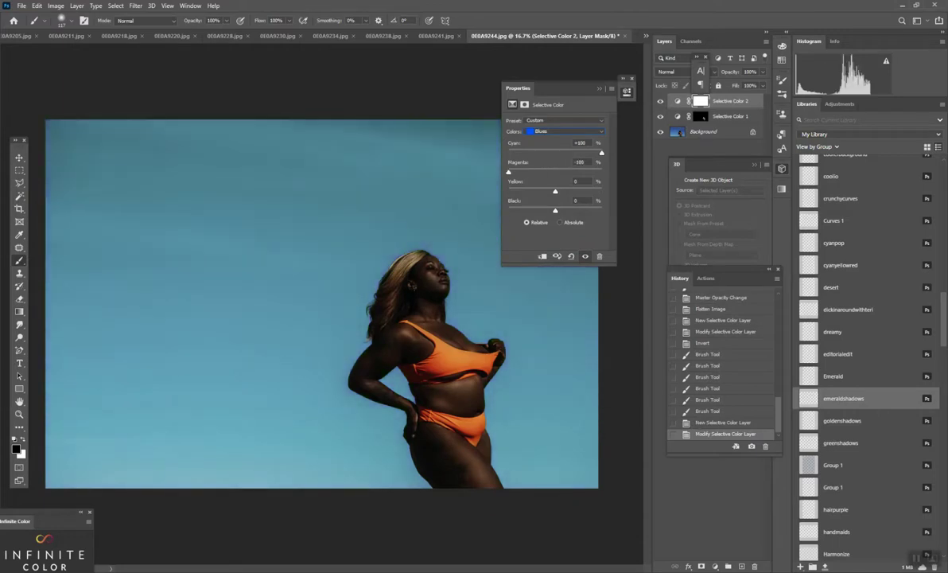
{"action": "left_click_drag", "start_coordinate": [517, 191], "coordinate": [592, 210]}
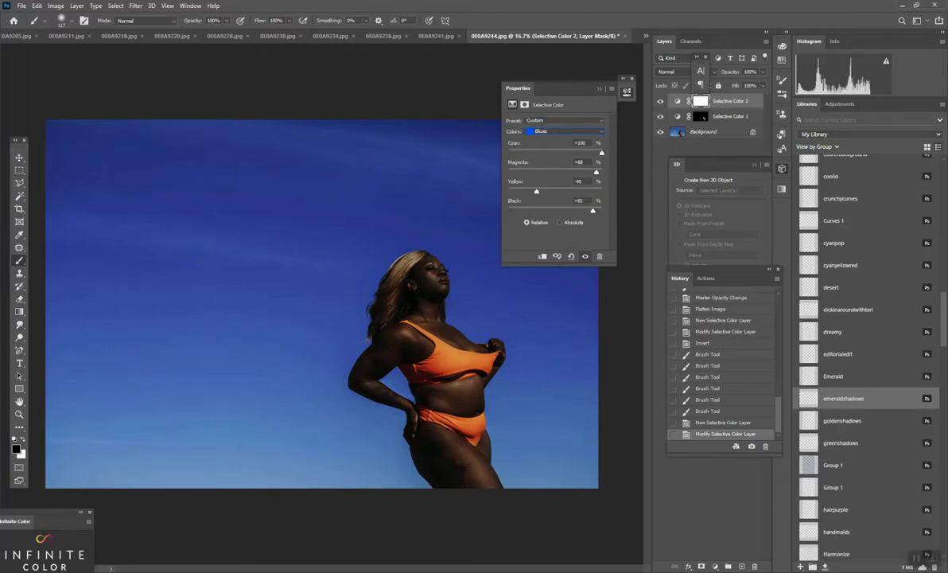
{"action": "left_click", "coordinate": [678, 101]}
{"action": "key", "text": "ctrl+shift+e"}
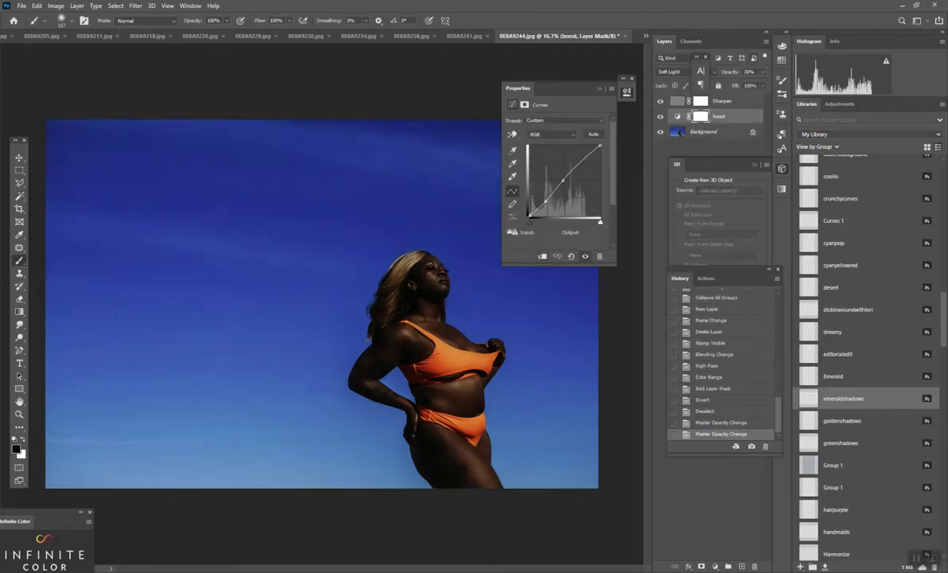
Step: Lower the boost layer's opacity, set the Sharpen layer's opacity to 17% and flatten the image
{"action": "left_click", "coordinate": [763, 73]}
{"action": "left_click_drag", "start_coordinate": [732, 83], "coordinate": [723, 84]}
{"action": "left_click", "coordinate": [723, 101]}
{"action": "left_click", "coordinate": [763, 72]}
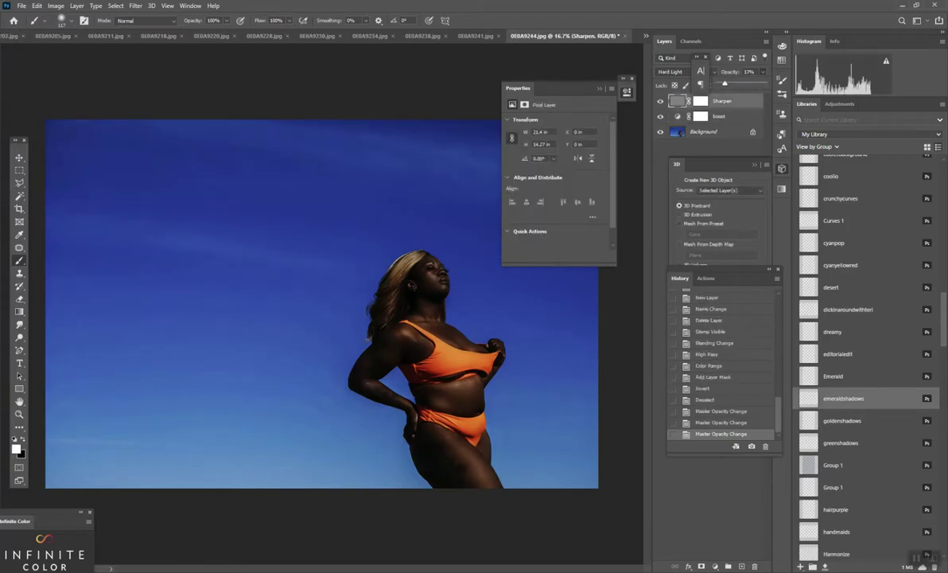
{"action": "key", "text": "ctrl+shift+e"}
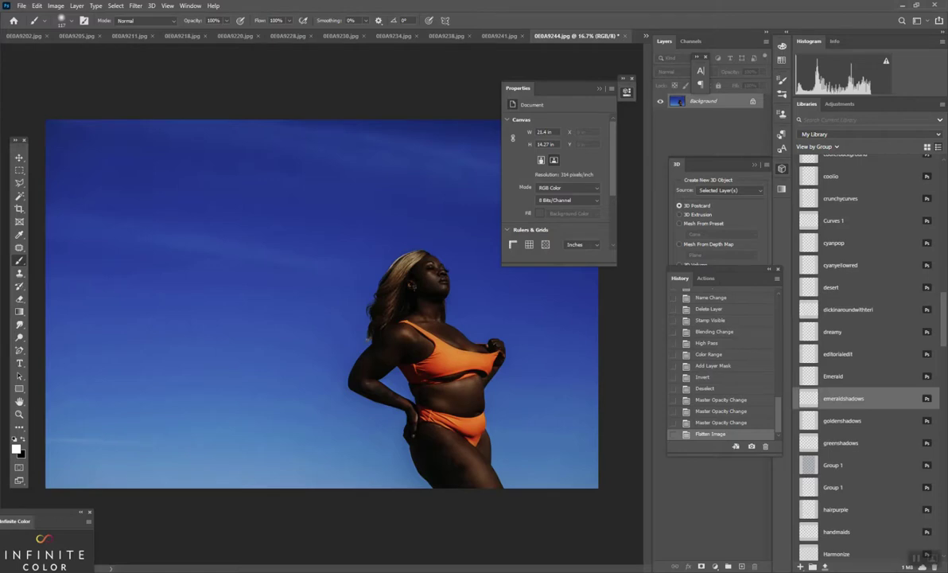
Step: Inspect the model's body, face and hair at 50% magnification and return to the full image
{"action": "key", "text": "z"}
{"action": "left_click", "coordinate": [482, 450]}
{"action": "left_click", "coordinate": [482, 449]}
{"action": "left_click", "coordinate": [482, 449]}
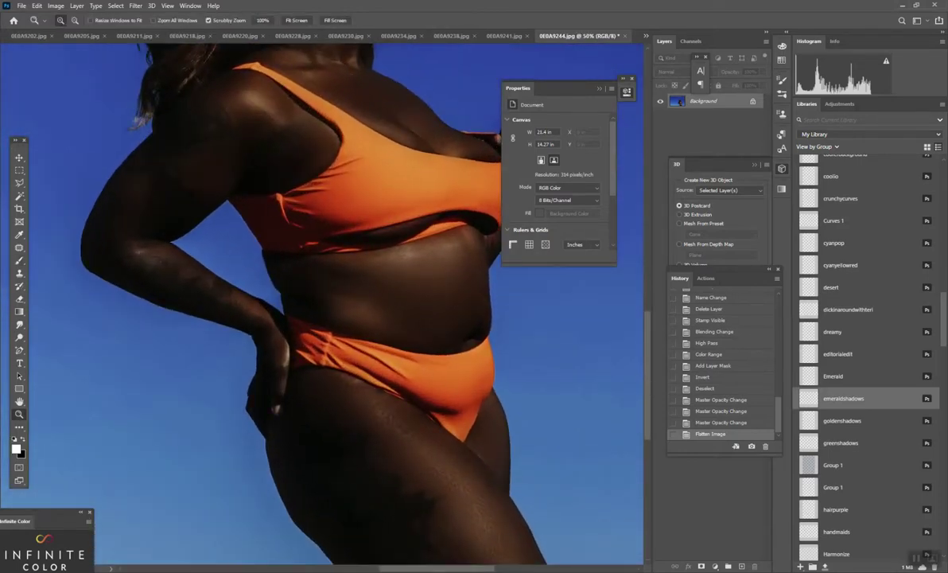
{"action": "scroll", "coordinate": [407, 435], "scroll_direction": "up", "scroll_amount": 5}
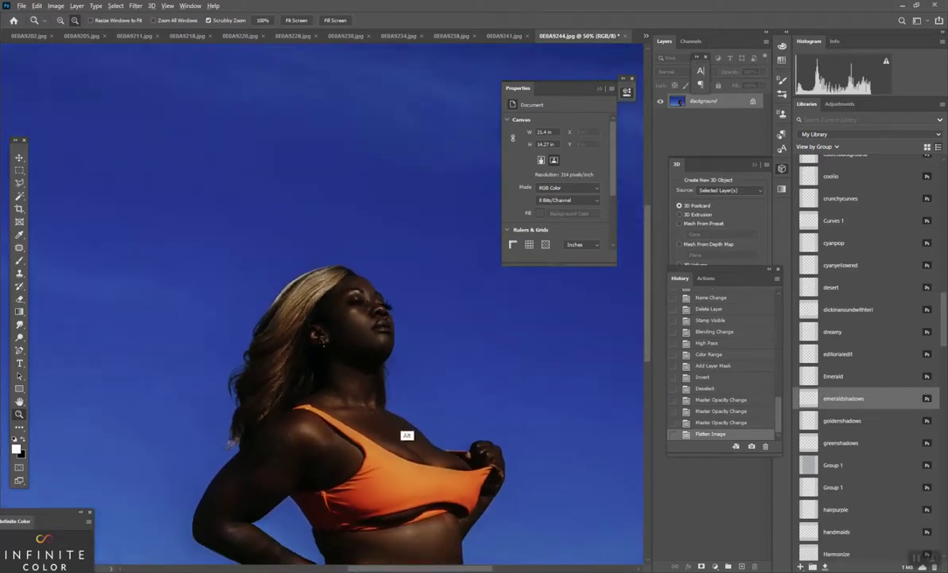
{"action": "left_click", "coordinate": [406, 435], "text": "alt"}
{"action": "left_click", "coordinate": [406, 435], "text": "alt"}
{"action": "left_click", "coordinate": [407, 435], "text": "alt"}
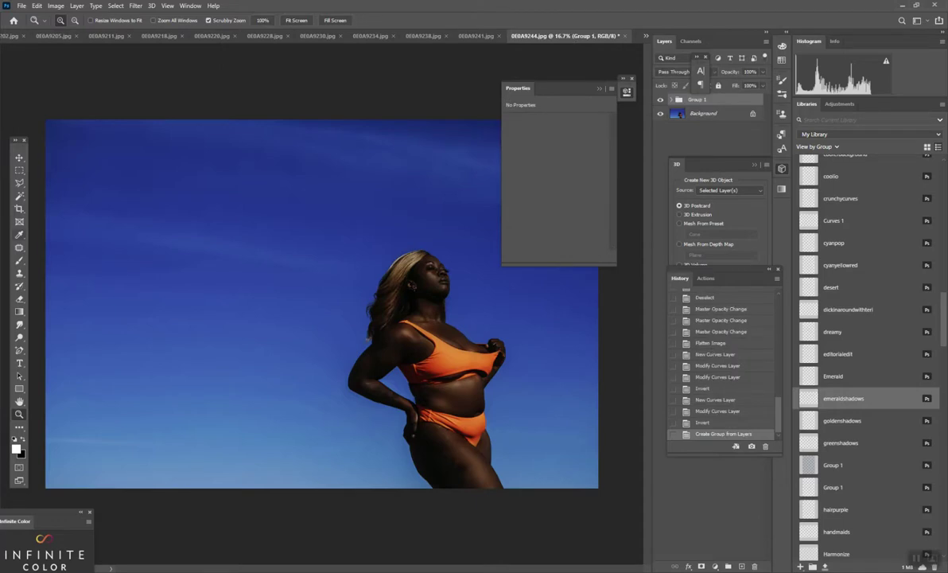
Step: Expand Group 1 and paint white on the Curves 1 mask to brighten the highlights on the thigh, stomach, shoulder and chest
{"action": "key", "text": "j"}
{"action": "left_click", "coordinate": [672, 100]}
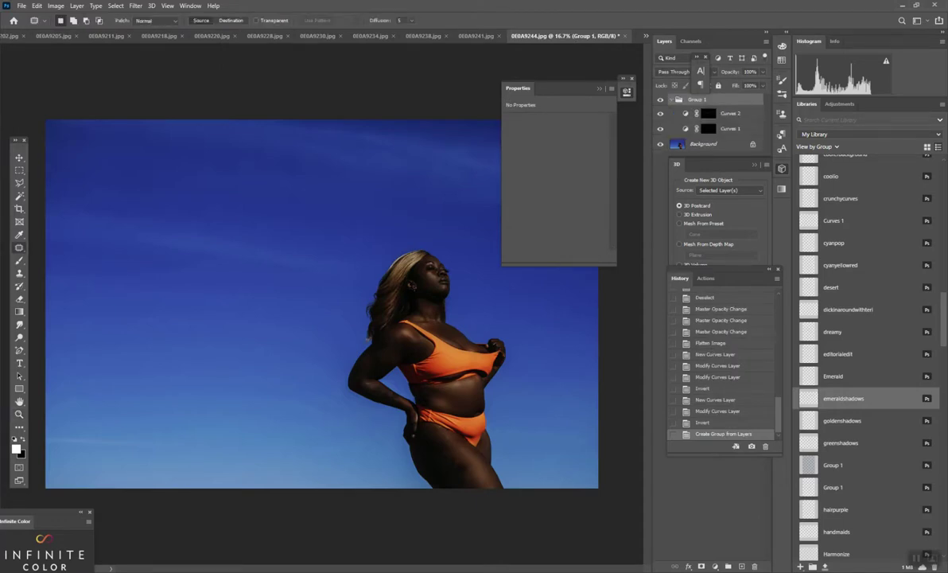
{"action": "left_click", "coordinate": [709, 128]}
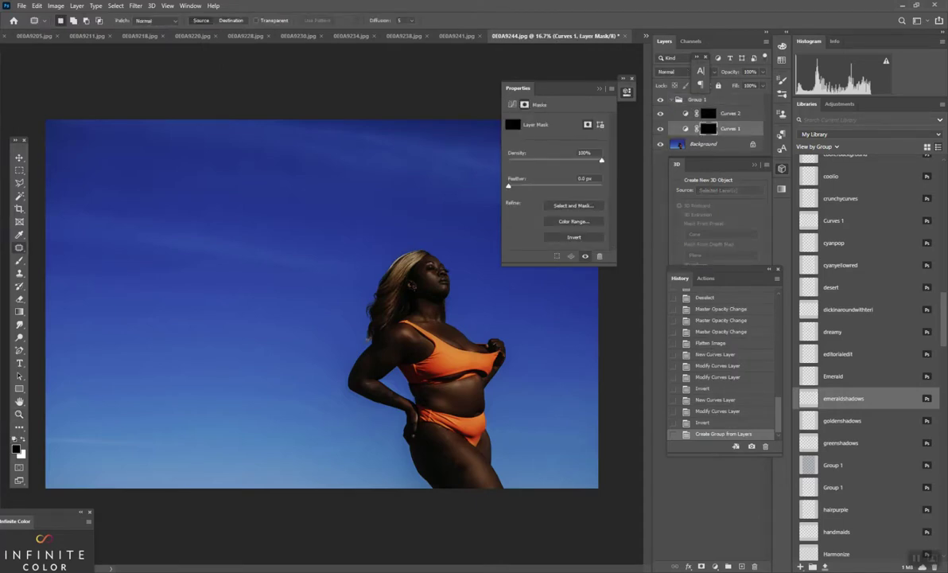
{"action": "key", "text": "b"}
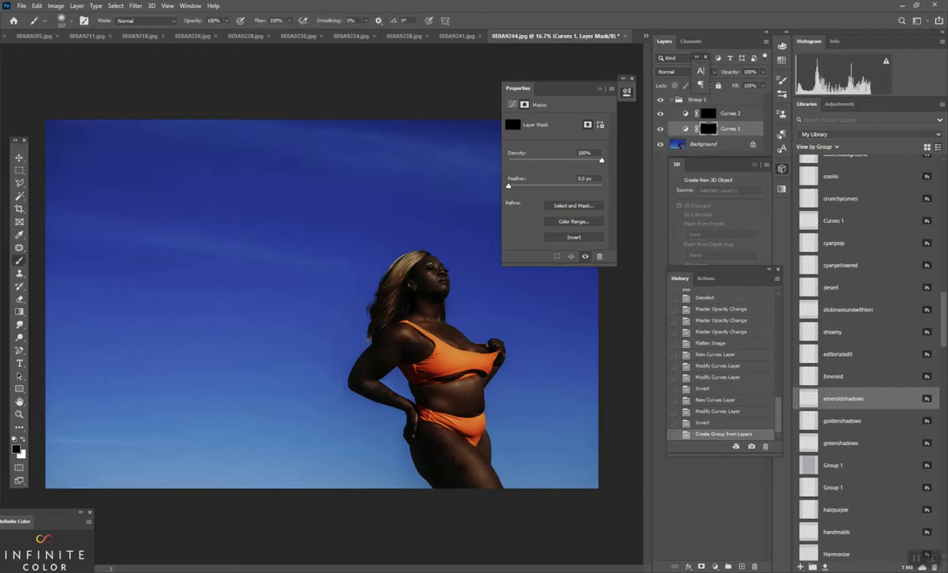
{"action": "key", "text": "x"}
{"action": "left_click_drag", "start_coordinate": [416, 406], "coordinate": [458, 451]}
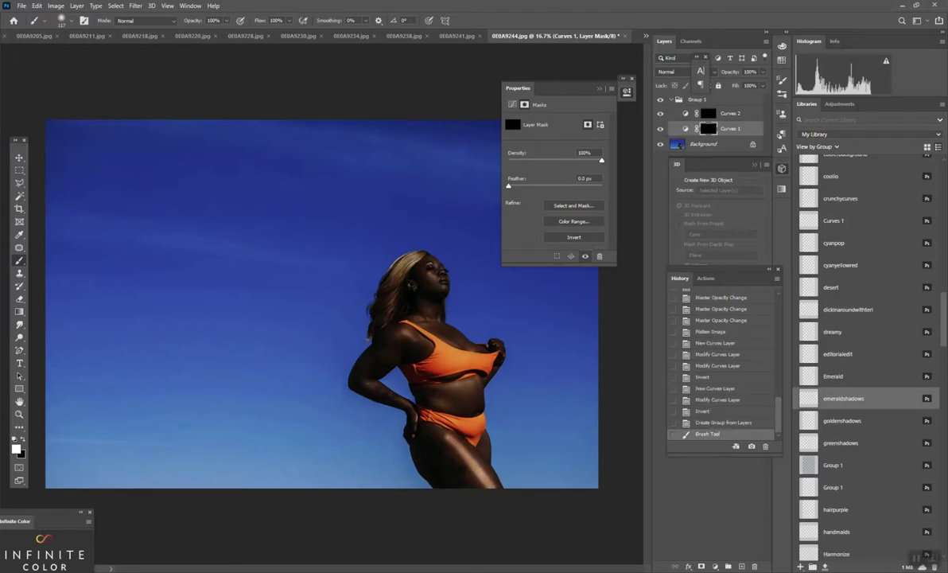
{"action": "mouse_move", "coordinate": [404, 380]}
{"action": "left_mouse_down"}
{"action": "mouse_move", "coordinate": [446, 355]}
{"action": "mouse_move", "coordinate": [430, 344]}
{"action": "mouse_move", "coordinate": [425, 323]}
{"action": "mouse_move", "coordinate": [443, 328]}
{"action": "mouse_move", "coordinate": [427, 326]}
{"action": "mouse_move", "coordinate": [431, 311]}
{"action": "left_mouse_up"}
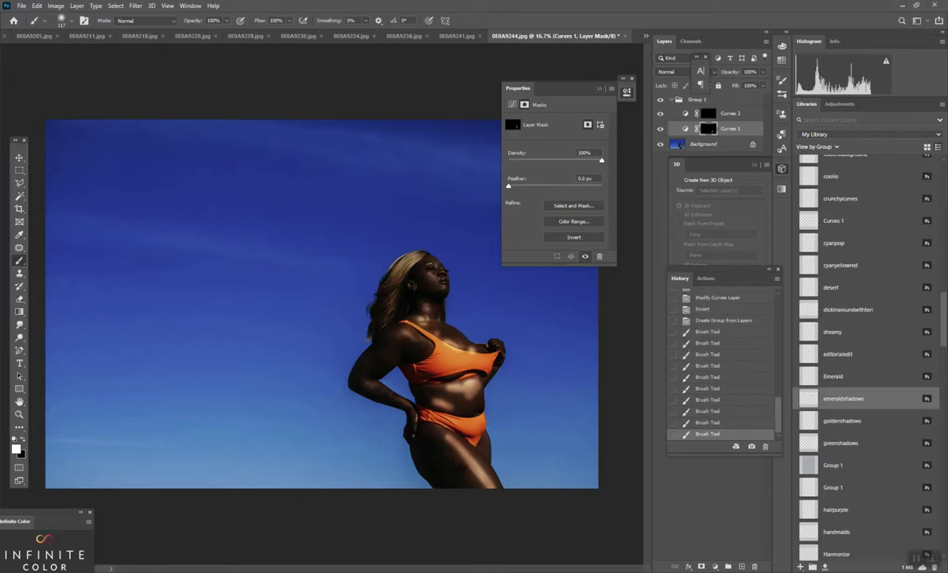
Step: Paint white on the Curves 1 mask and the Curves 2 mask to brighten further highlights on the face, arm and hip
{"action": "left_click_drag", "start_coordinate": [428, 273], "coordinate": [443, 288]}
{"action": "mouse_move", "coordinate": [402, 331]}
{"action": "left_mouse_down"}
{"action": "mouse_move", "coordinate": [413, 338]}
{"action": "mouse_move", "coordinate": [362, 367]}
{"action": "mouse_move", "coordinate": [366, 384]}
{"action": "mouse_move", "coordinate": [396, 399]}
{"action": "left_mouse_up"}
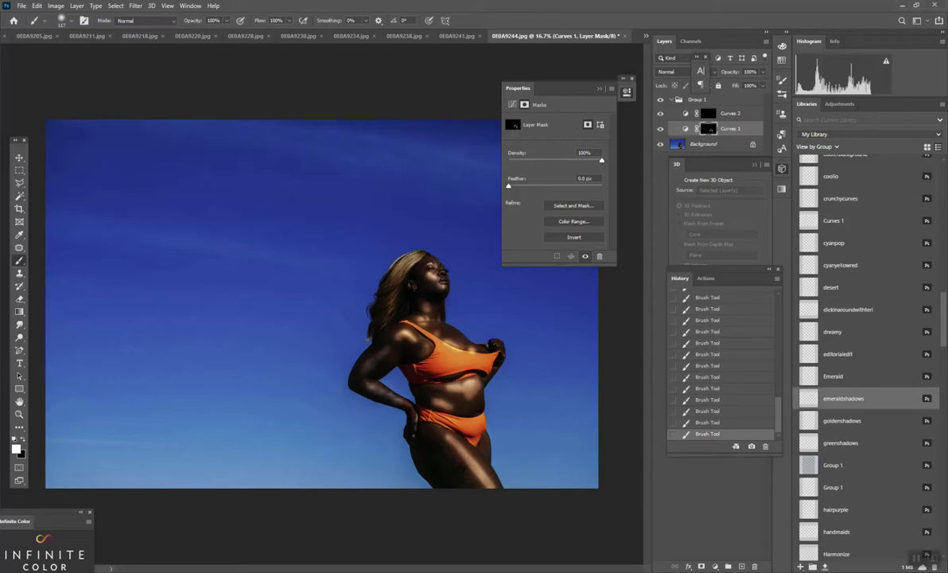
{"action": "left_click_drag", "start_coordinate": [450, 423], "coordinate": [484, 448]}
{"action": "left_click", "coordinate": [709, 113]}
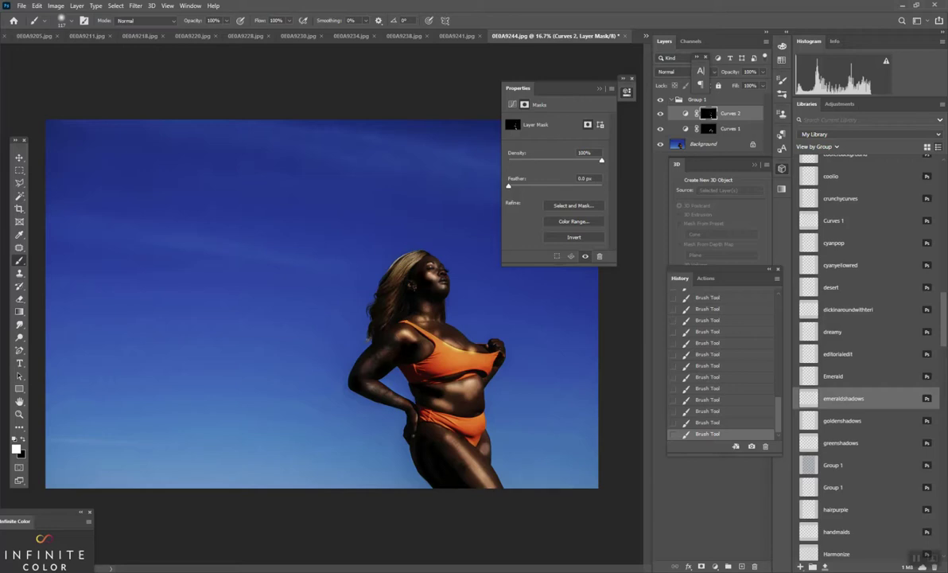
Step: Apply a Gaussian Blur with a 44.3-pixel radius to the Curves 2 mask and repeat it on the Curves 1 mask
{"action": "left_click", "coordinate": [135, 5]}
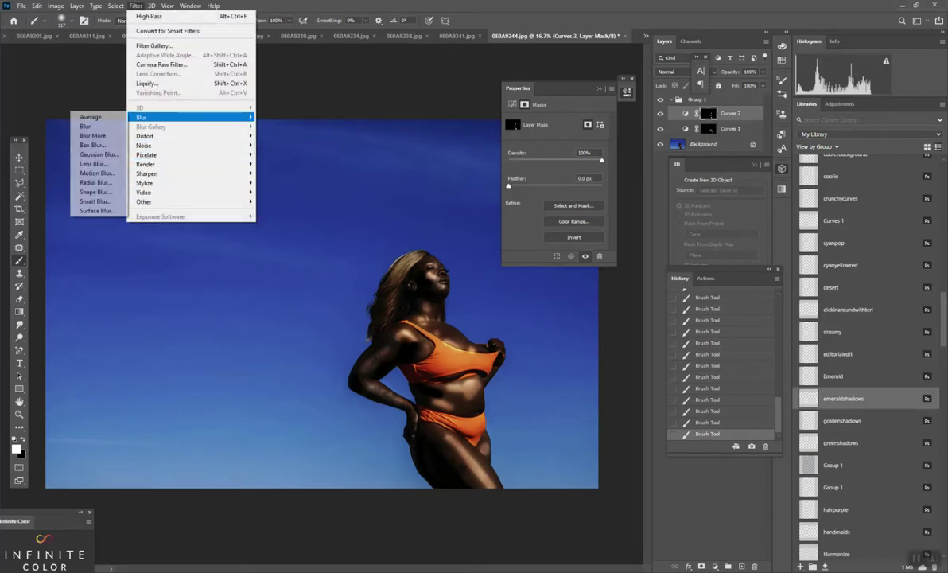
{"action": "mouse_move", "coordinate": [142, 117]}
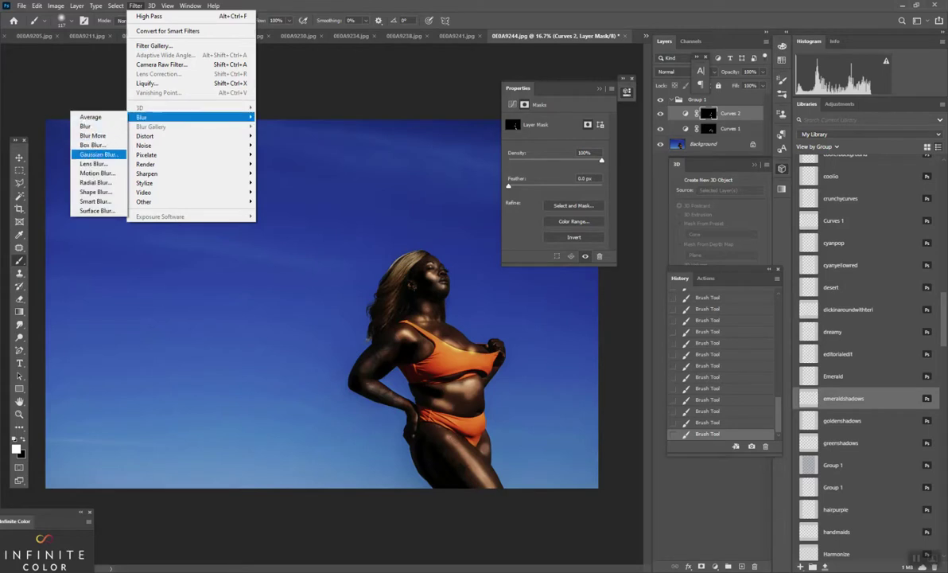
{"action": "left_click", "coordinate": [99, 154]}
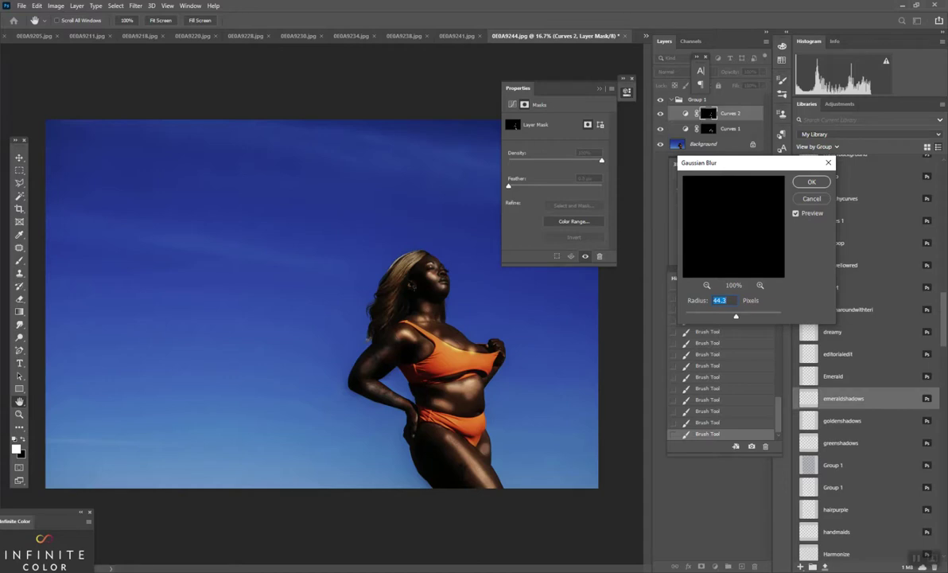
{"action": "left_click", "coordinate": [811, 182]}
{"action": "left_click", "coordinate": [731, 129]}
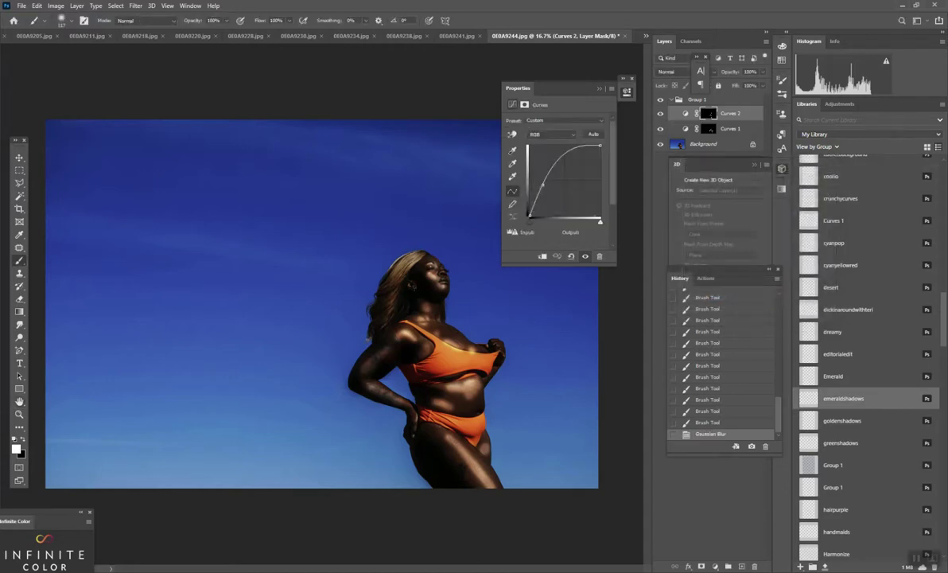
{"action": "left_click", "coordinate": [136, 6]}
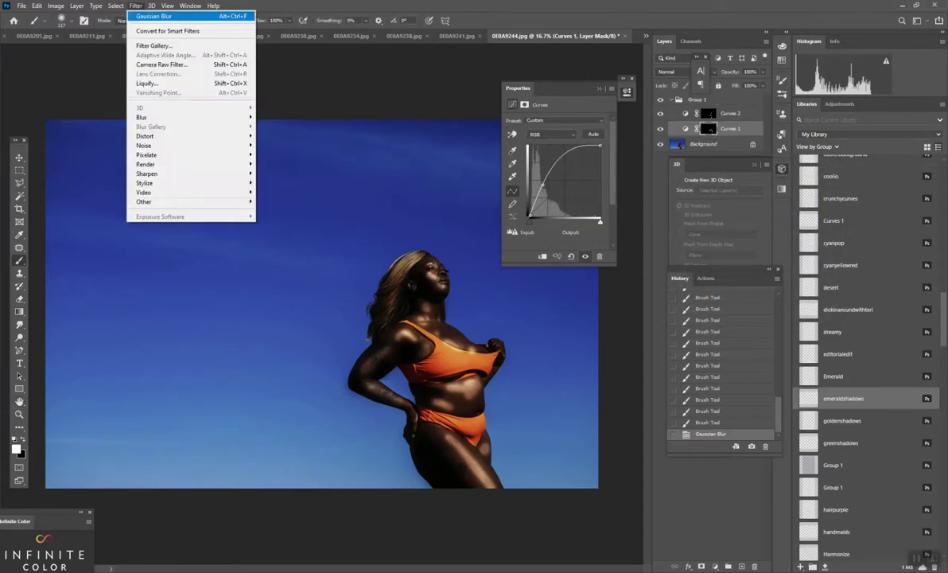
{"action": "left_click", "coordinate": [154, 16]}
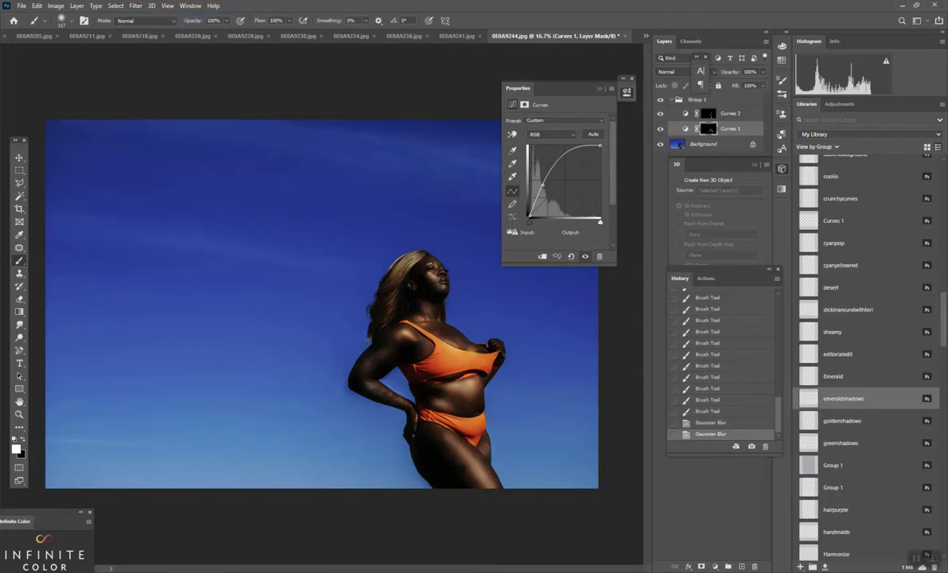
Step: Collapse Group 1, set its opacity to 12% and compare the image with the group hidden and shown
{"action": "left_click", "coordinate": [671, 99]}
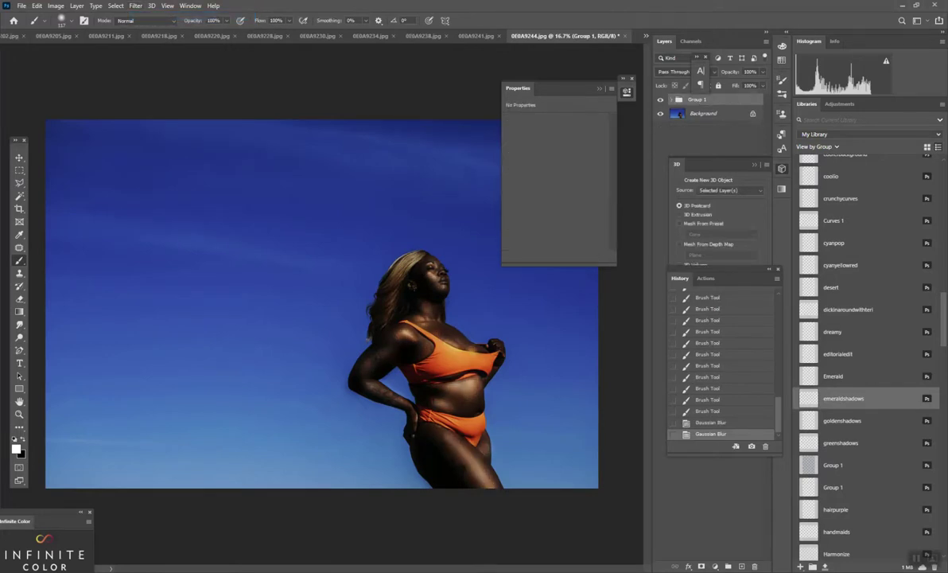
{"action": "left_click", "coordinate": [763, 72]}
{"action": "left_click_drag", "start_coordinate": [765, 84], "coordinate": [721, 83]}
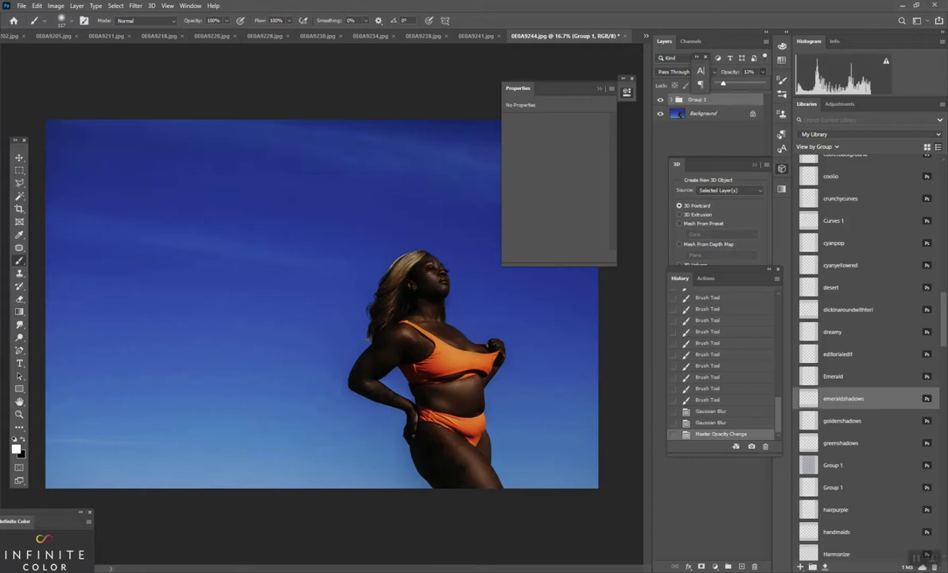
{"action": "left_click", "coordinate": [660, 99]}
{"action": "left_click", "coordinate": [660, 99]}
{"action": "left_click", "coordinate": [661, 99]}
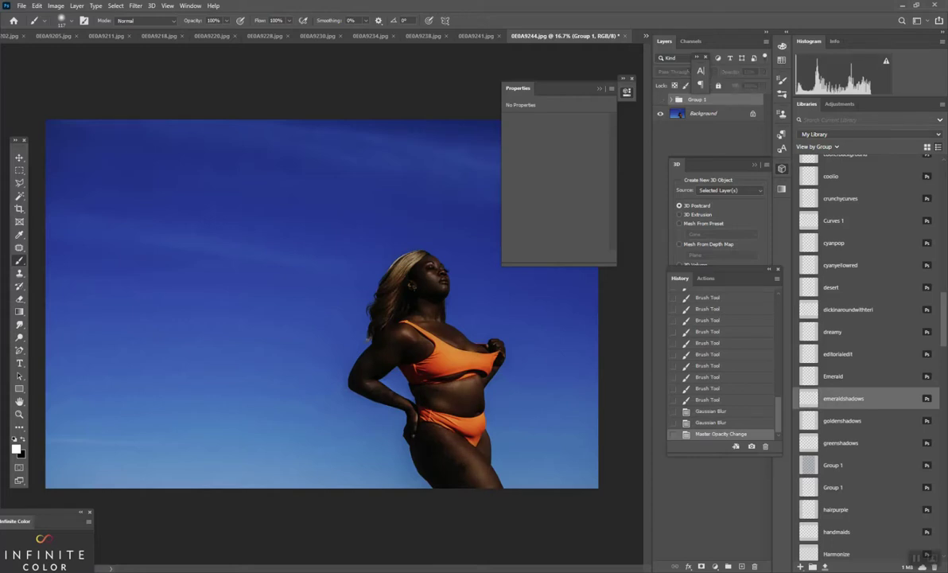
{"action": "left_click", "coordinate": [660, 100]}
Step: Raise Group 1's opacity slightly and flatten the image
{"action": "left_click", "coordinate": [763, 72]}
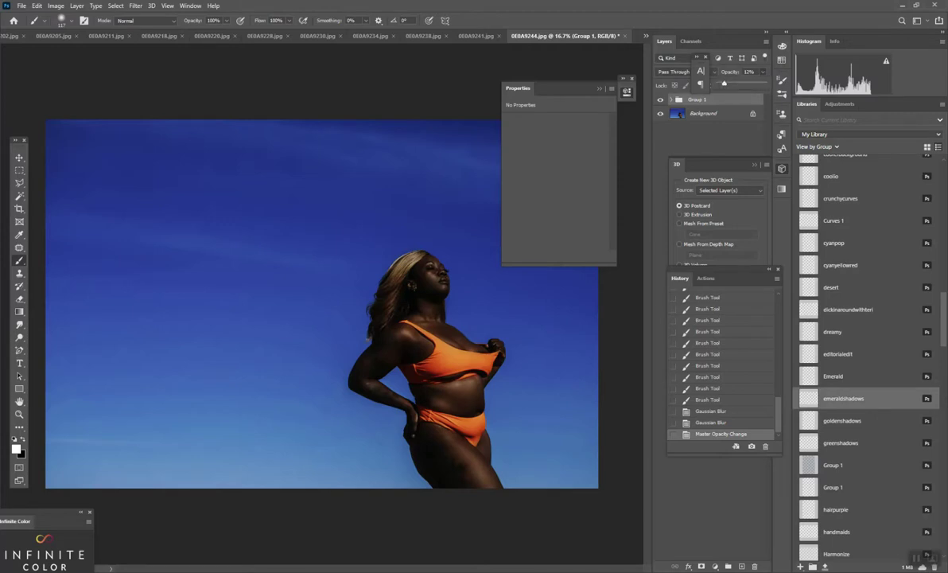
{"action": "left_click_drag", "start_coordinate": [724, 82], "coordinate": [727, 83]}
{"action": "key", "text": "ctrl+shift+e"}
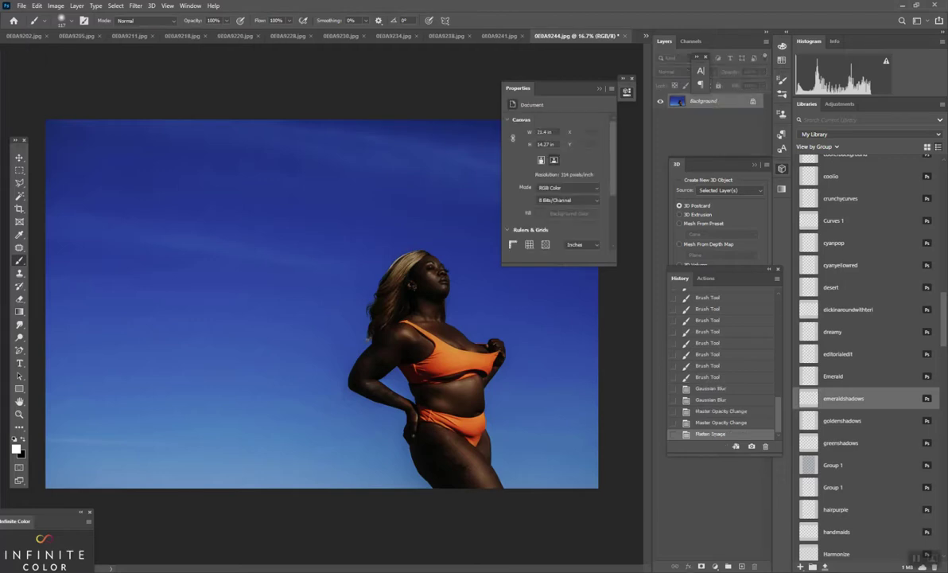